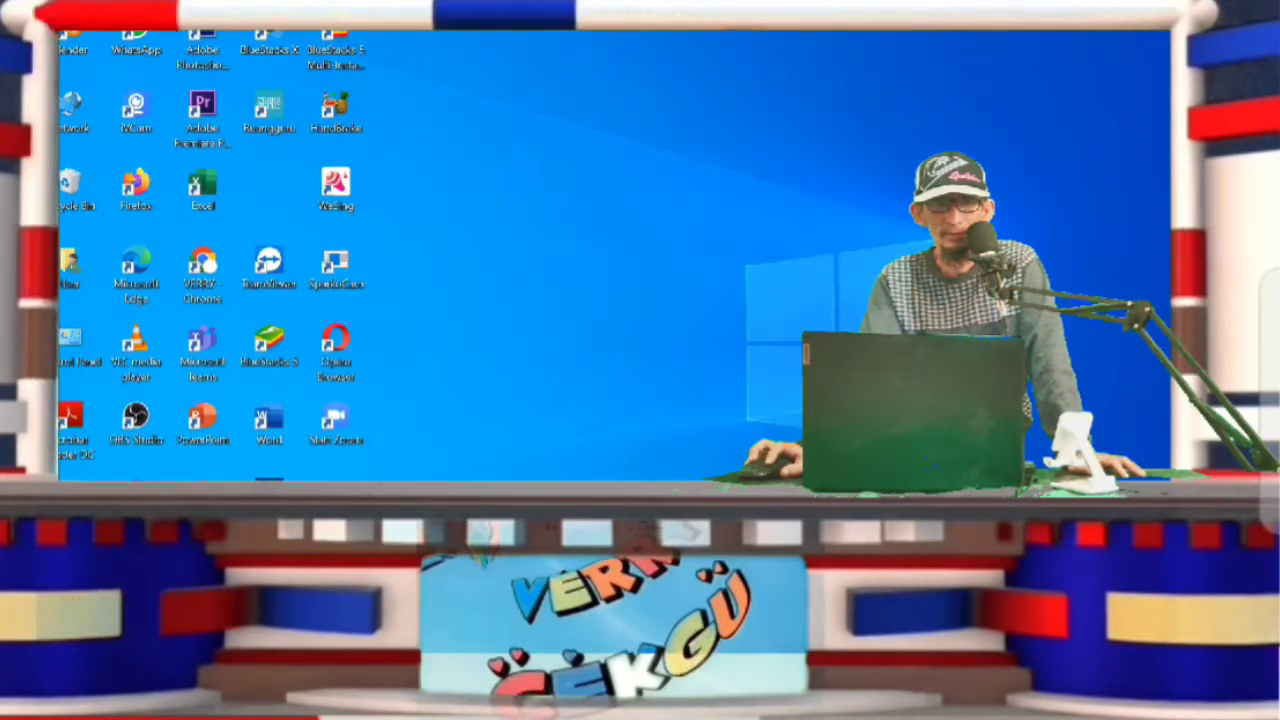
# Launch Chrome maximized and open the Drive Saya (My Drive) page in Google Drive.
pyautogui.rightClick(202, 265)
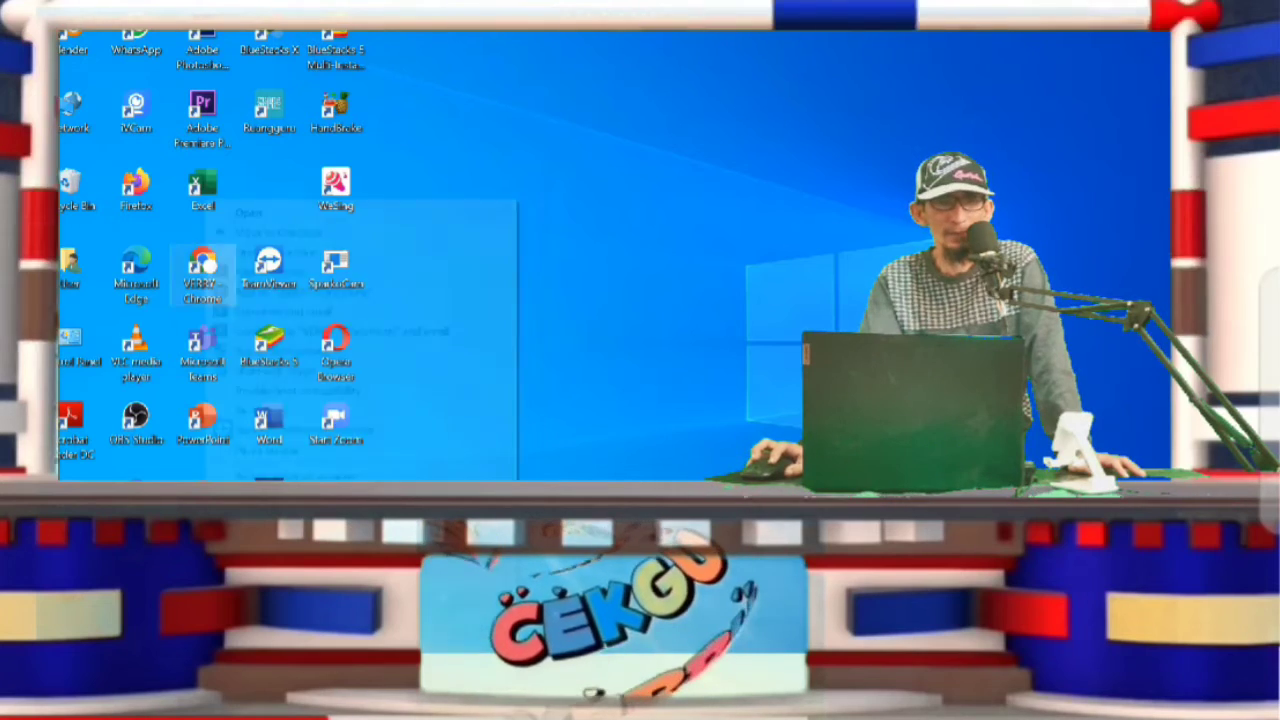
pyautogui.press('Return')
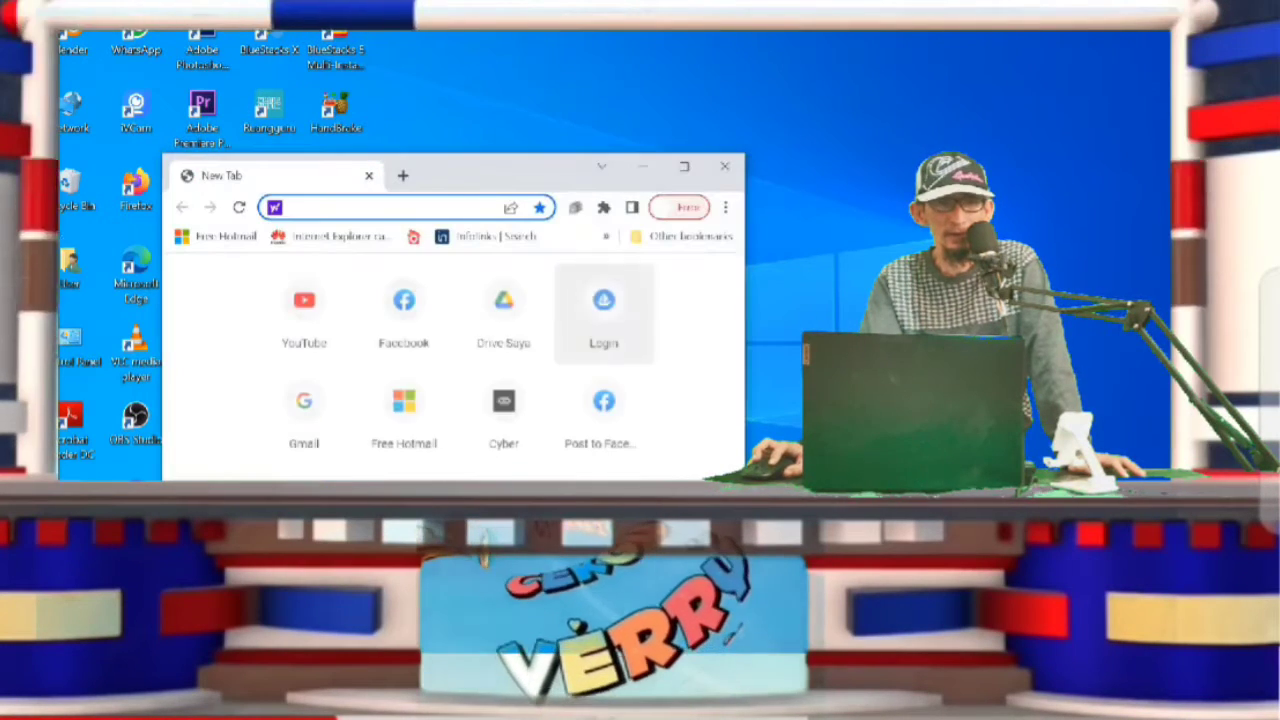
pyautogui.click(684, 166)
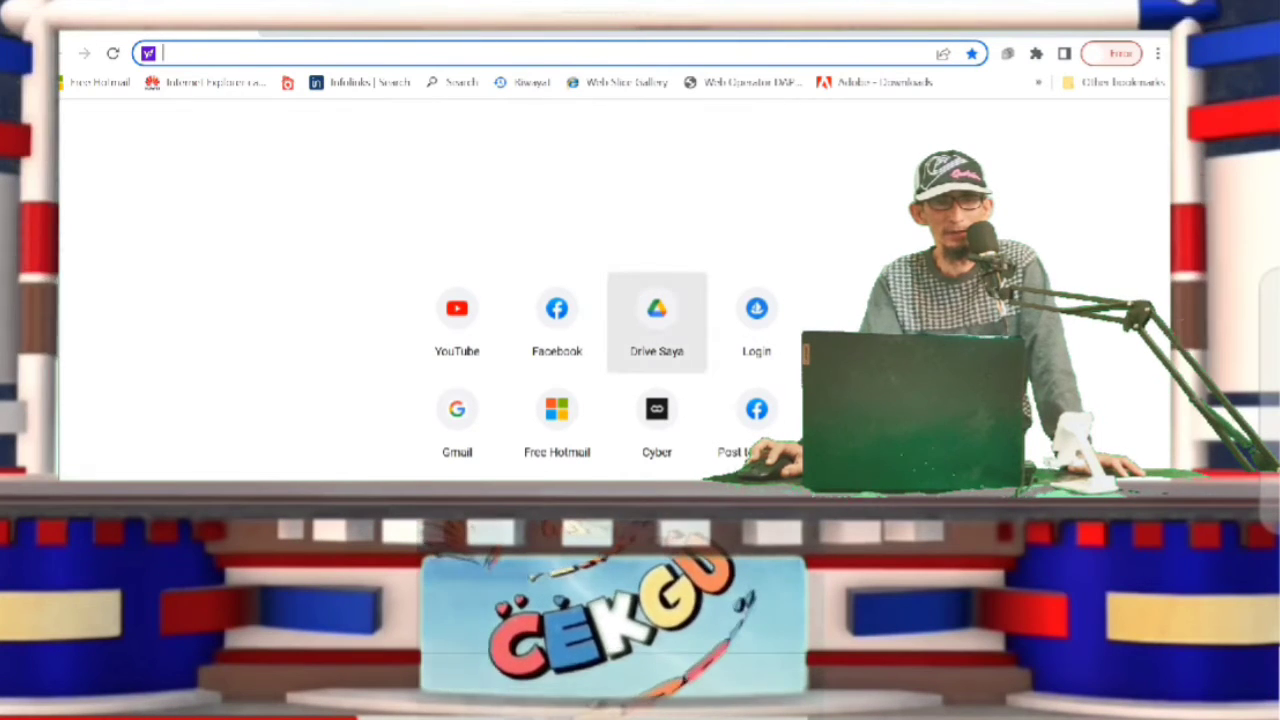
pyautogui.click(657, 320)
pyautogui.click(657, 320)
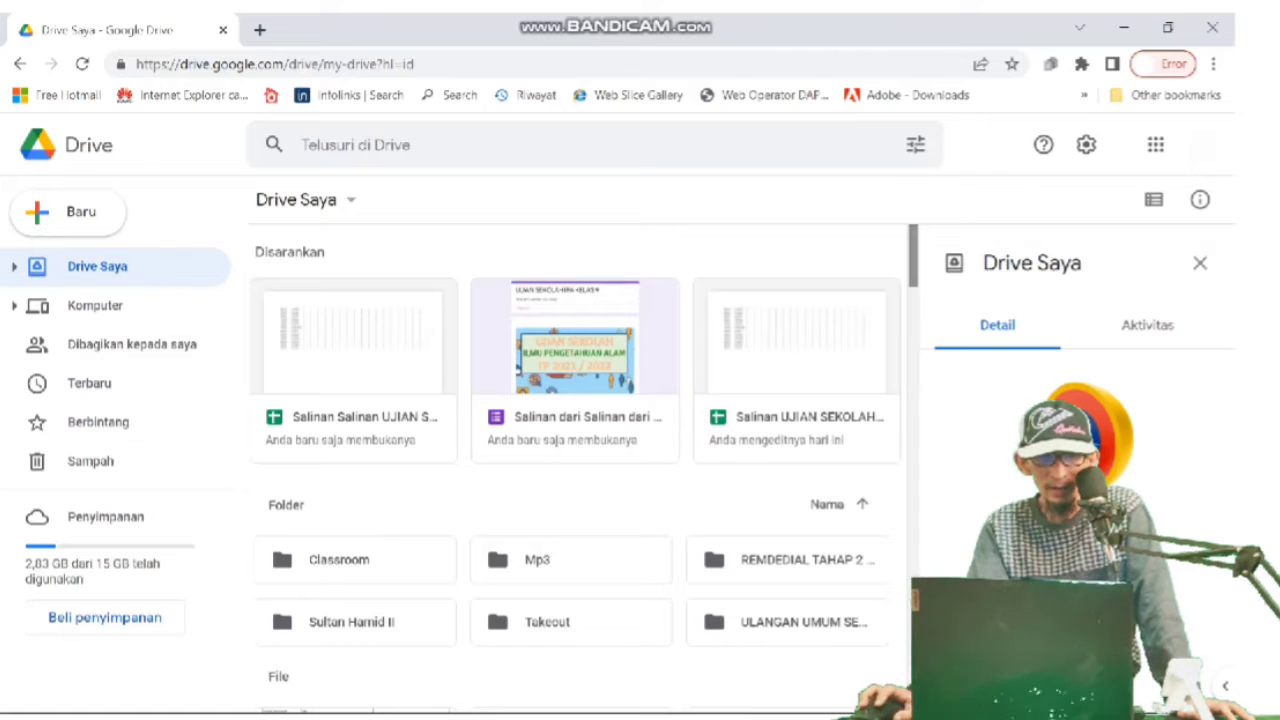
pyautogui.scroll(-1, 575, 450)
pyautogui.scroll(1, 575, 450)
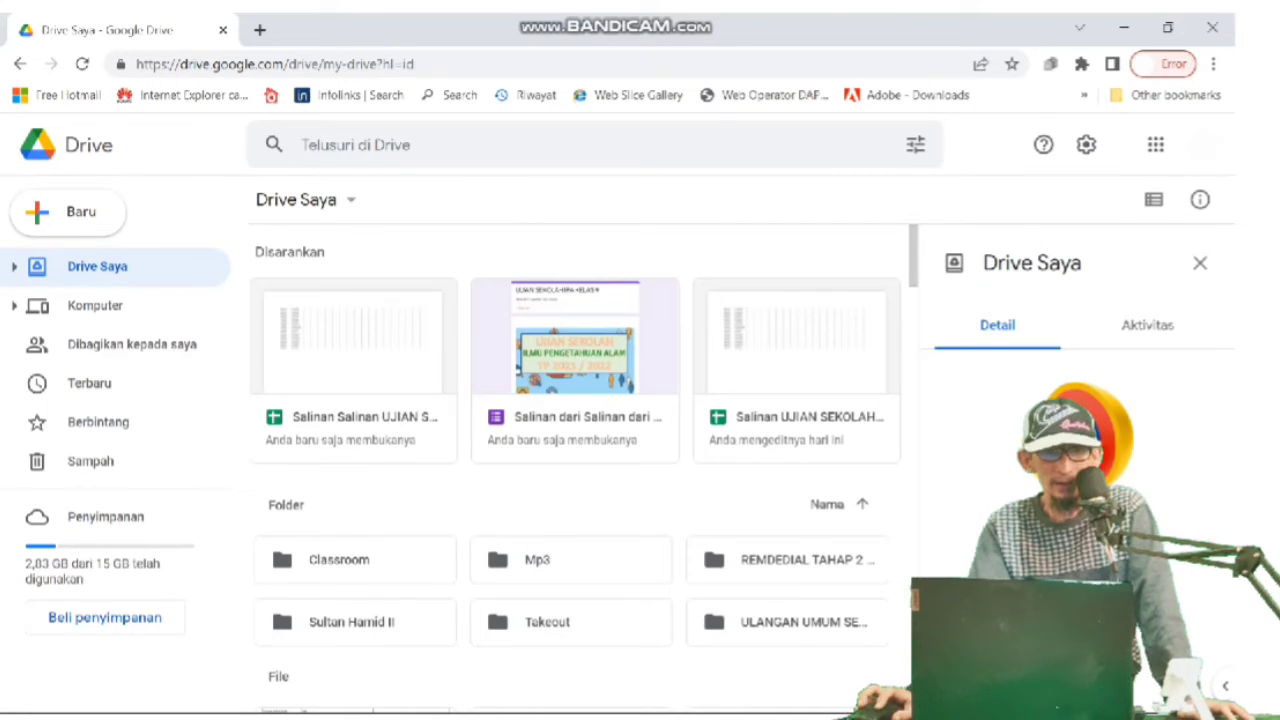
# Open the suggested UJIAN SEKOLAH answers spreadsheet in Google Sheets.
pyautogui.click(353, 370)
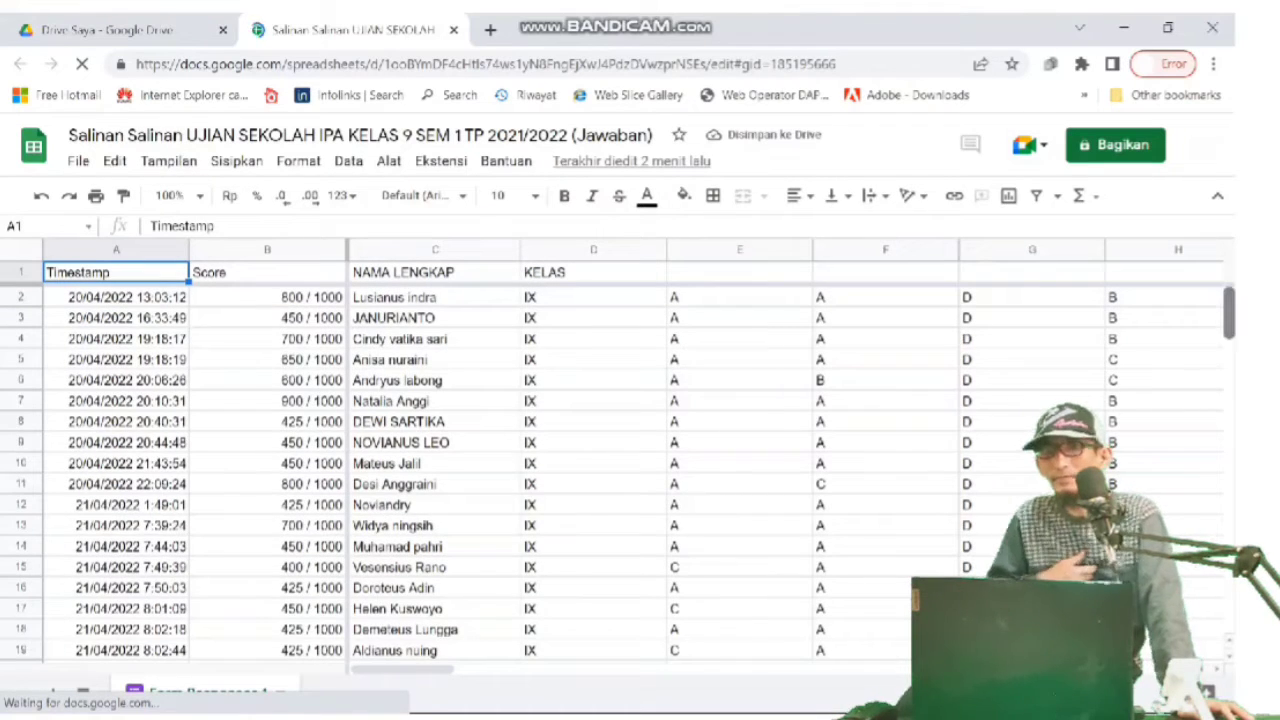
pyautogui.scroll(-6, 600, 470)
pyautogui.scroll(4, 600, 470)
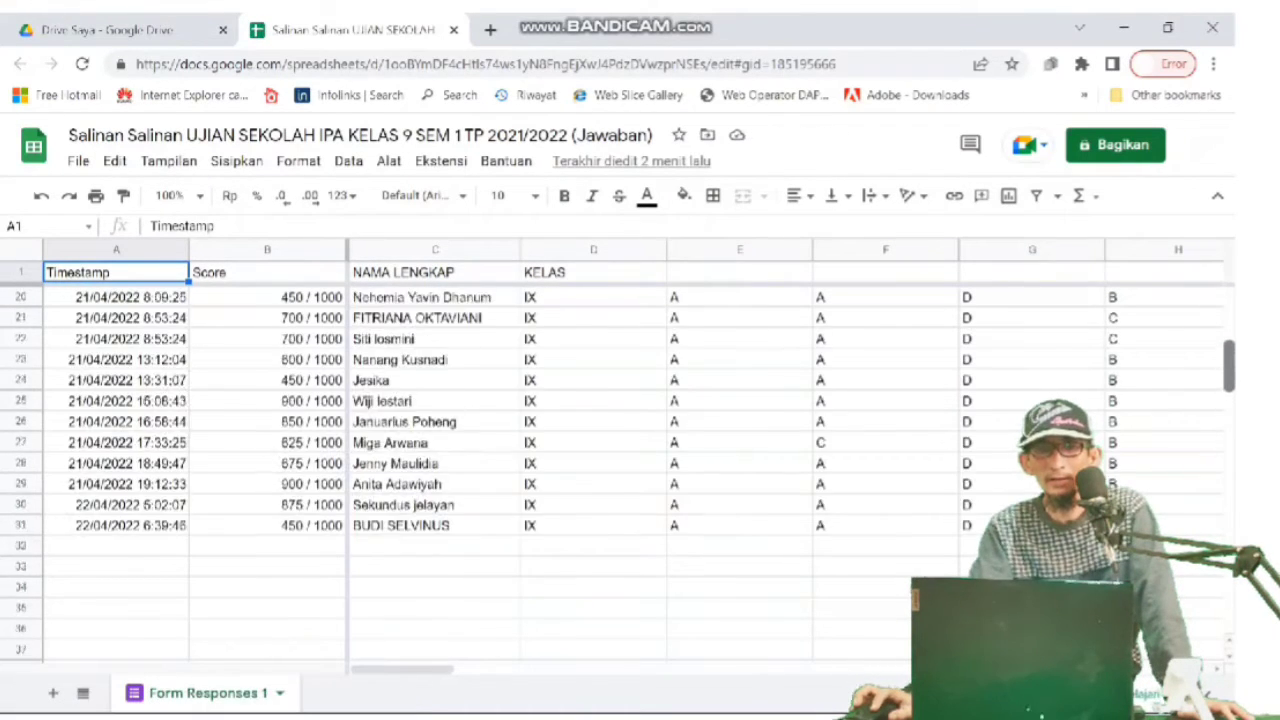
pyautogui.scroll(2, 600, 470)
pyautogui.scroll(4, 600, 470)
pyautogui.scroll(-1, 600, 470)
pyautogui.scroll(-4, 600, 470)
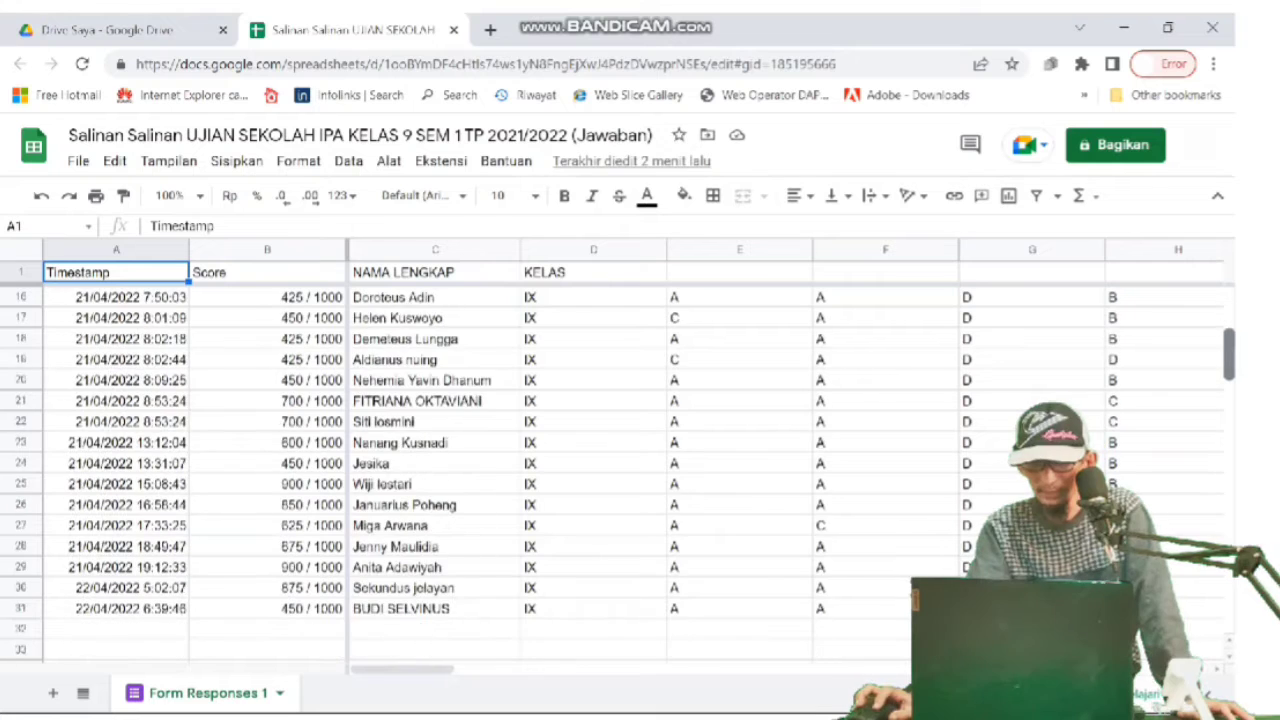
pyautogui.scroll(5, 600, 470)
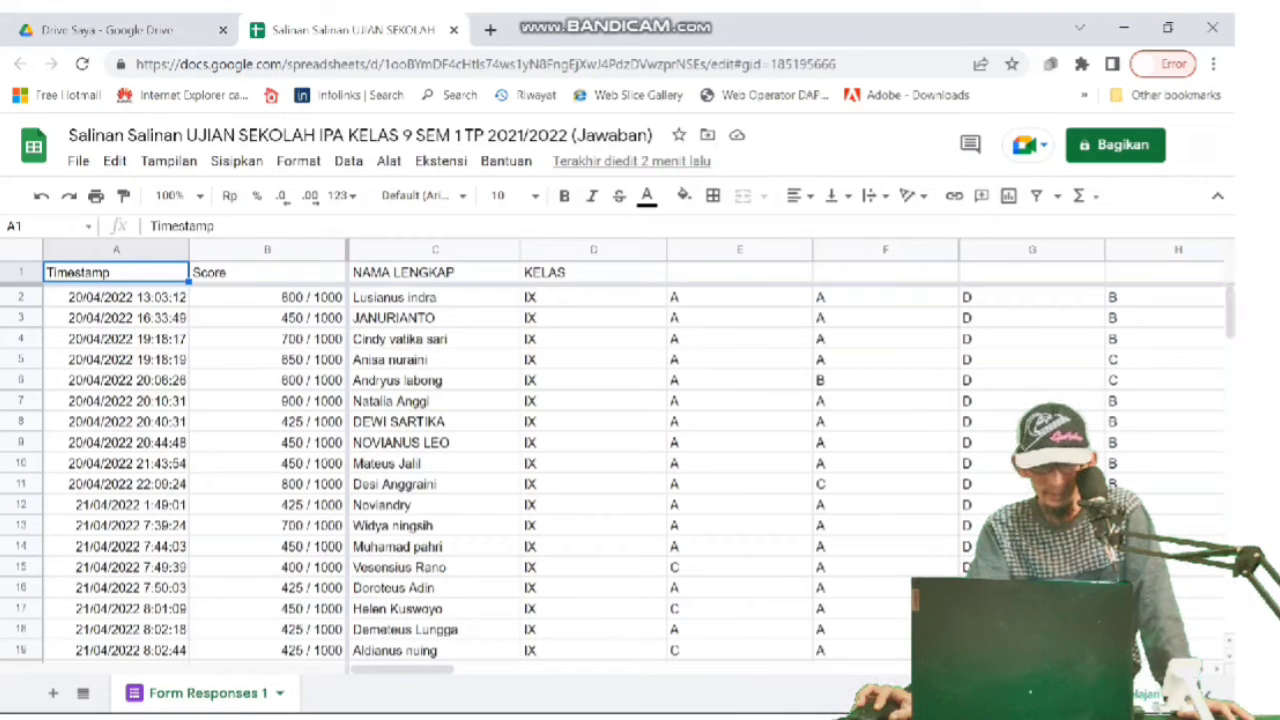
# Copy the Score and NAMA LENGKAP data in B2:C31 with Salin, then minimize Chrome.
pyautogui.moveTo(267, 297); pyautogui.dragTo(434, 463)
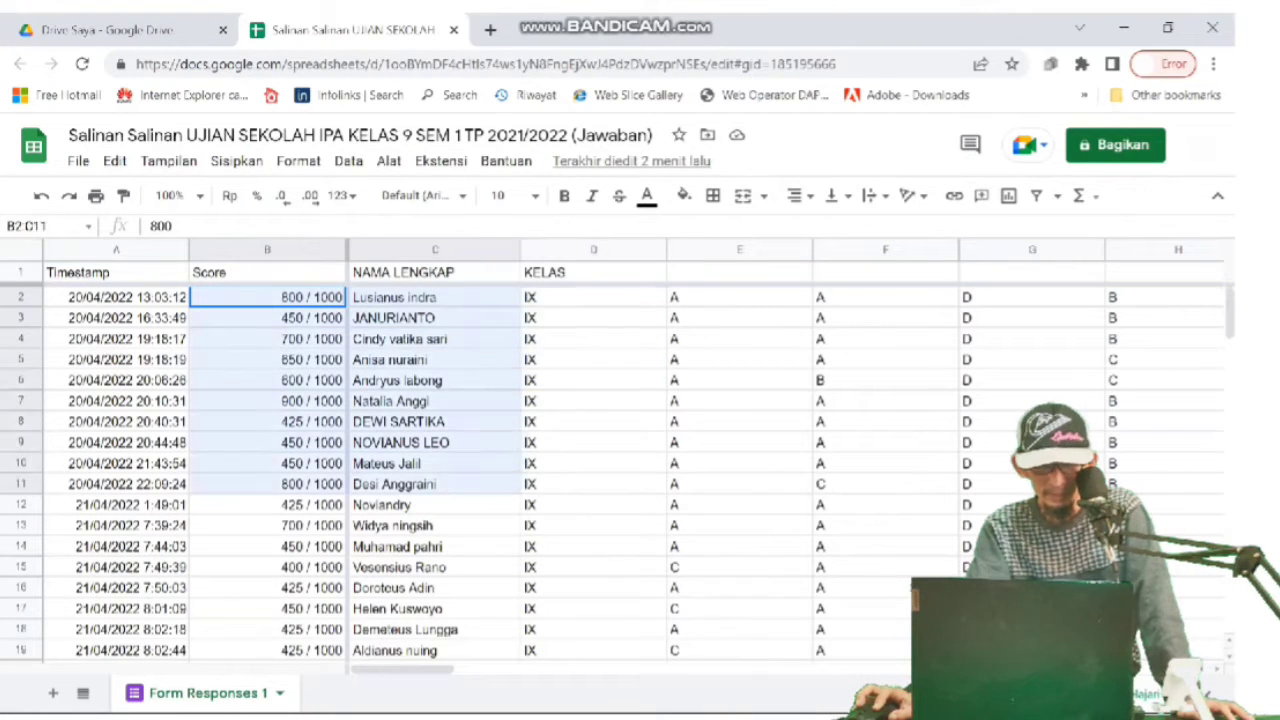
pyautogui.hotkey('ctrl', 'shift', 'Down')
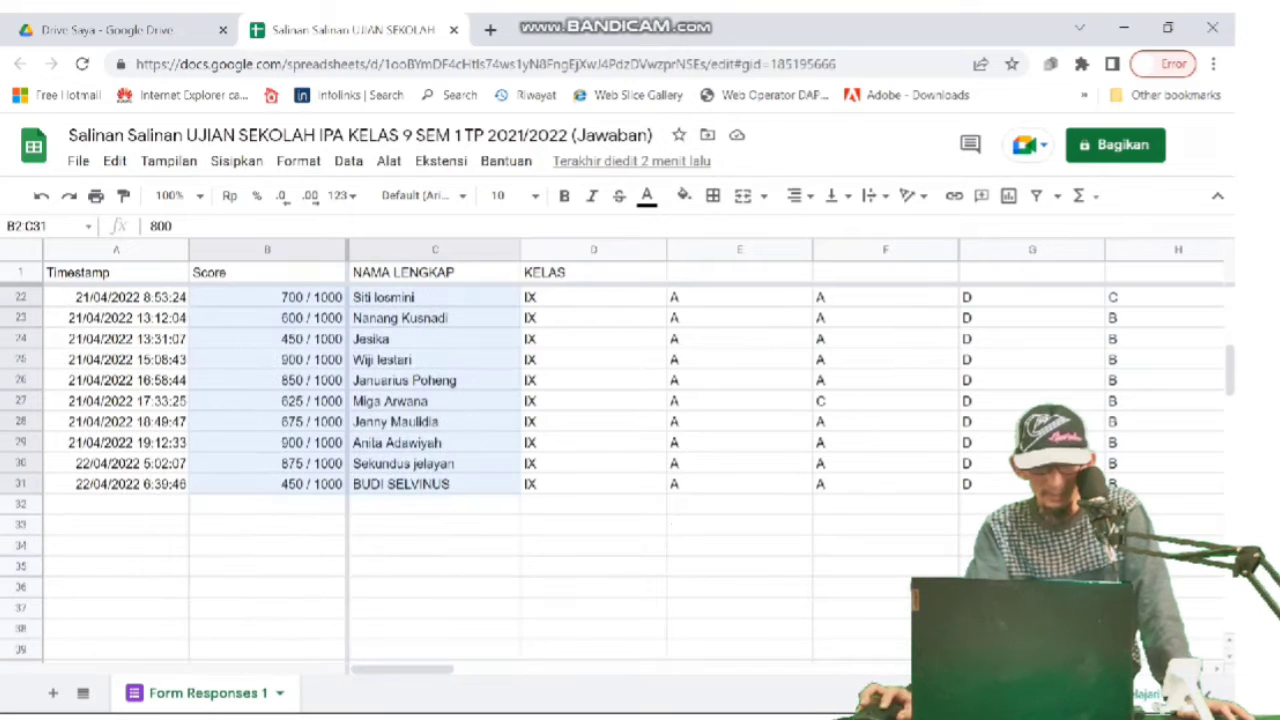
pyautogui.rightClick(420, 400)
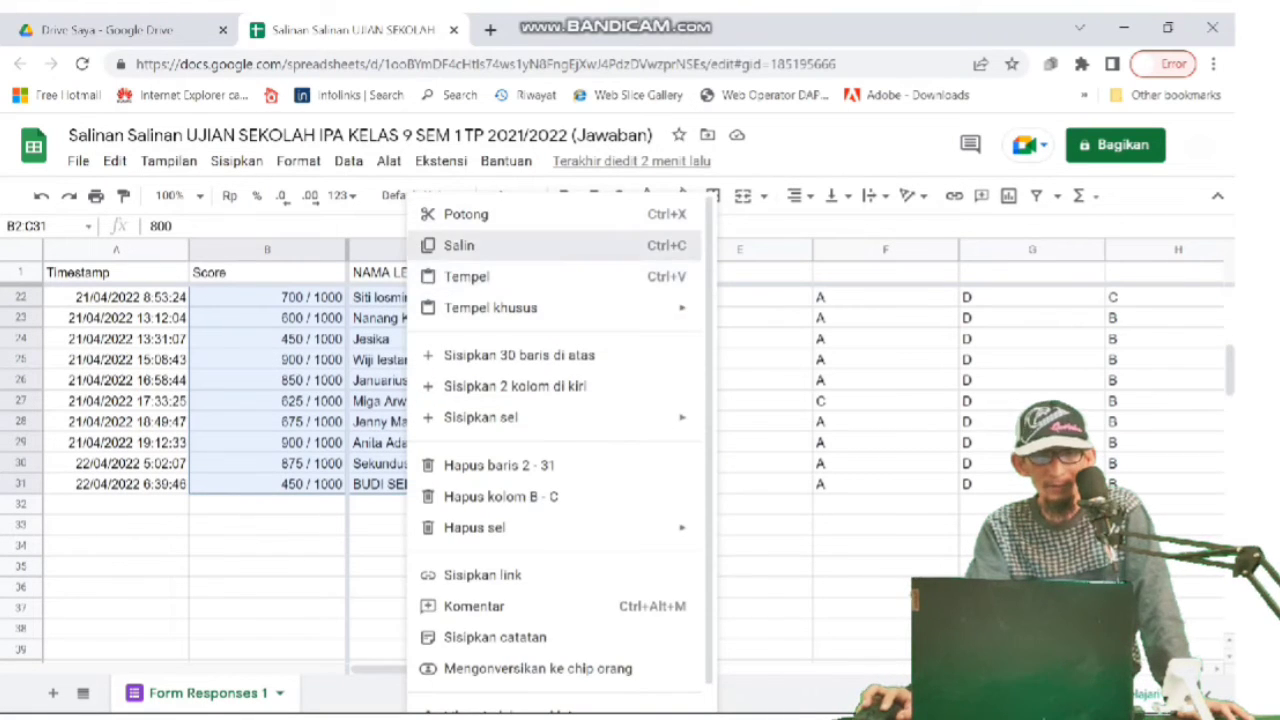
pyautogui.click(470, 243)
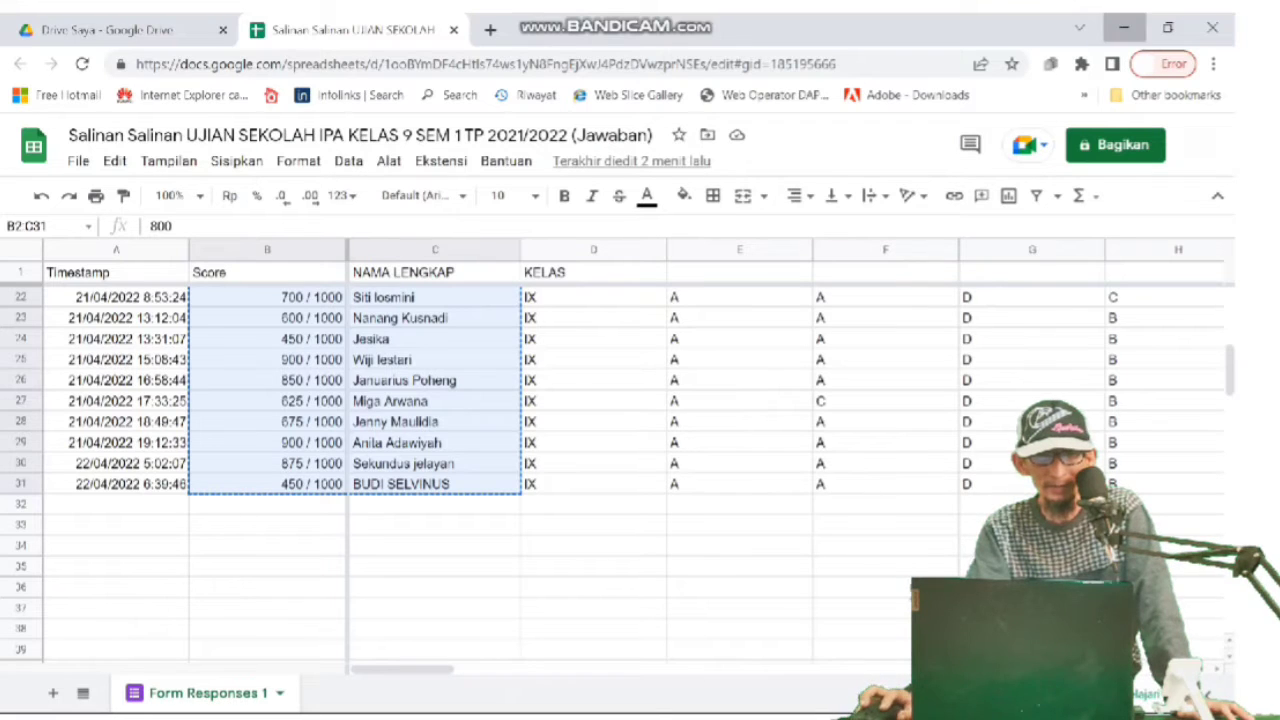
pyautogui.click(1123, 27)
pyautogui.moveTo(860, 712)
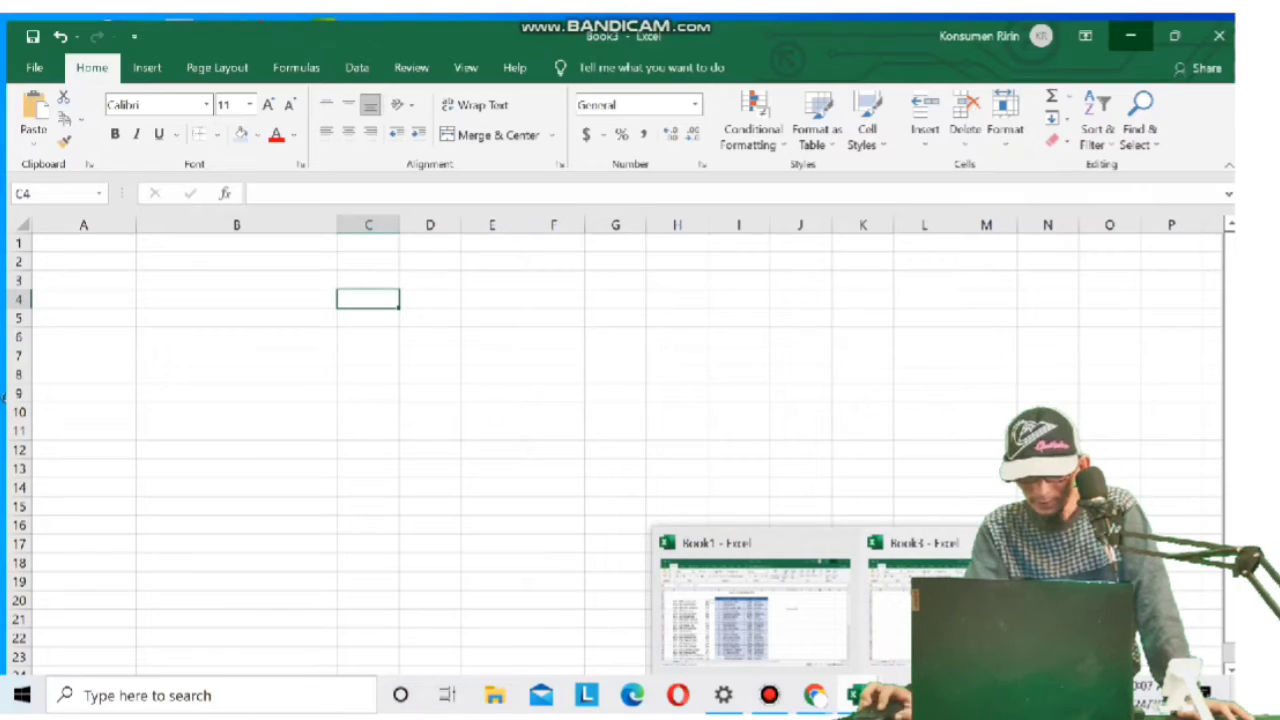
# Paste the copied scores and names into the blank Excel workbook at A5 and widen column C slightly.
pyautogui.click(920, 600)
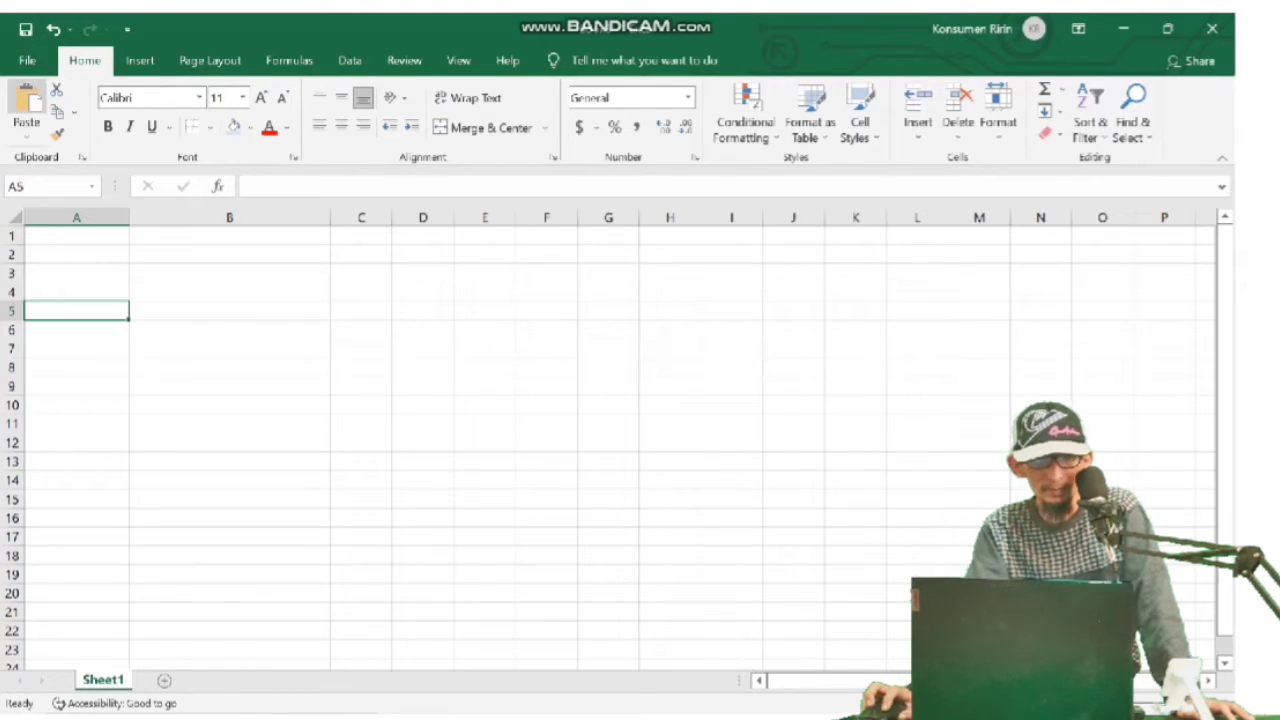
pyautogui.hotkey('ctrl', 'v')
pyautogui.click(422, 349)
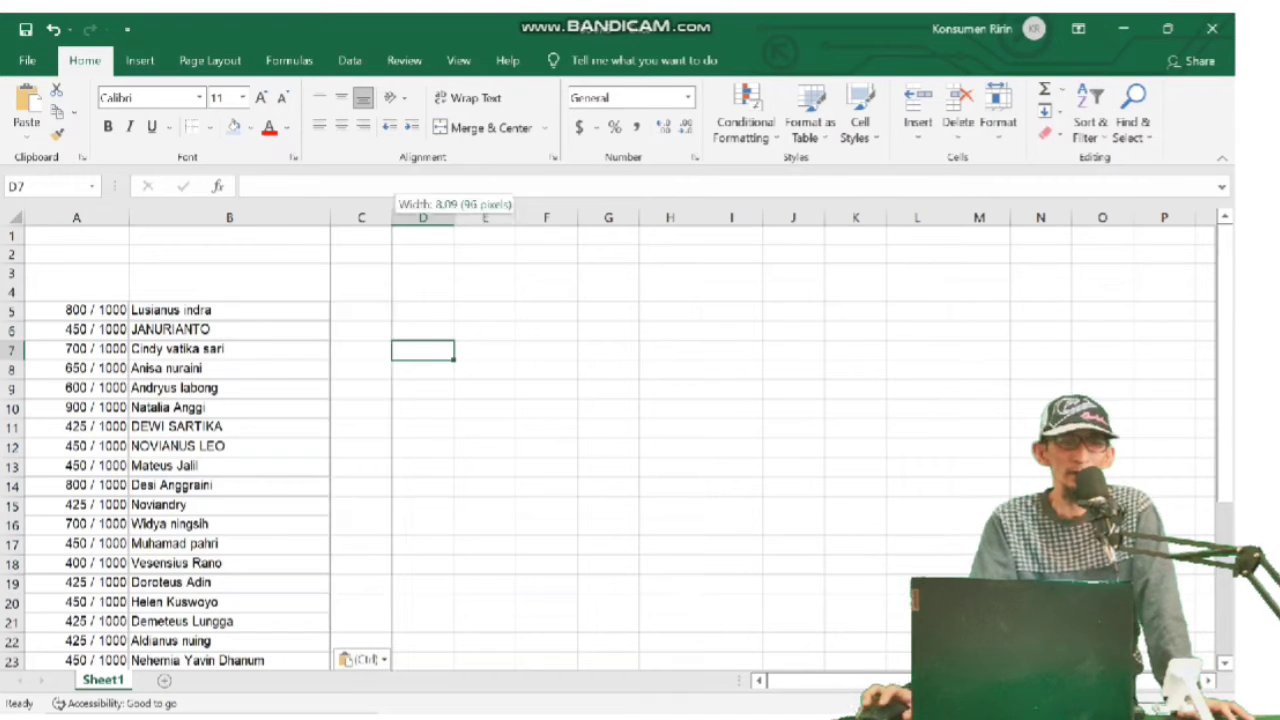
pyautogui.moveTo(392, 217); pyautogui.dragTo(400, 217)
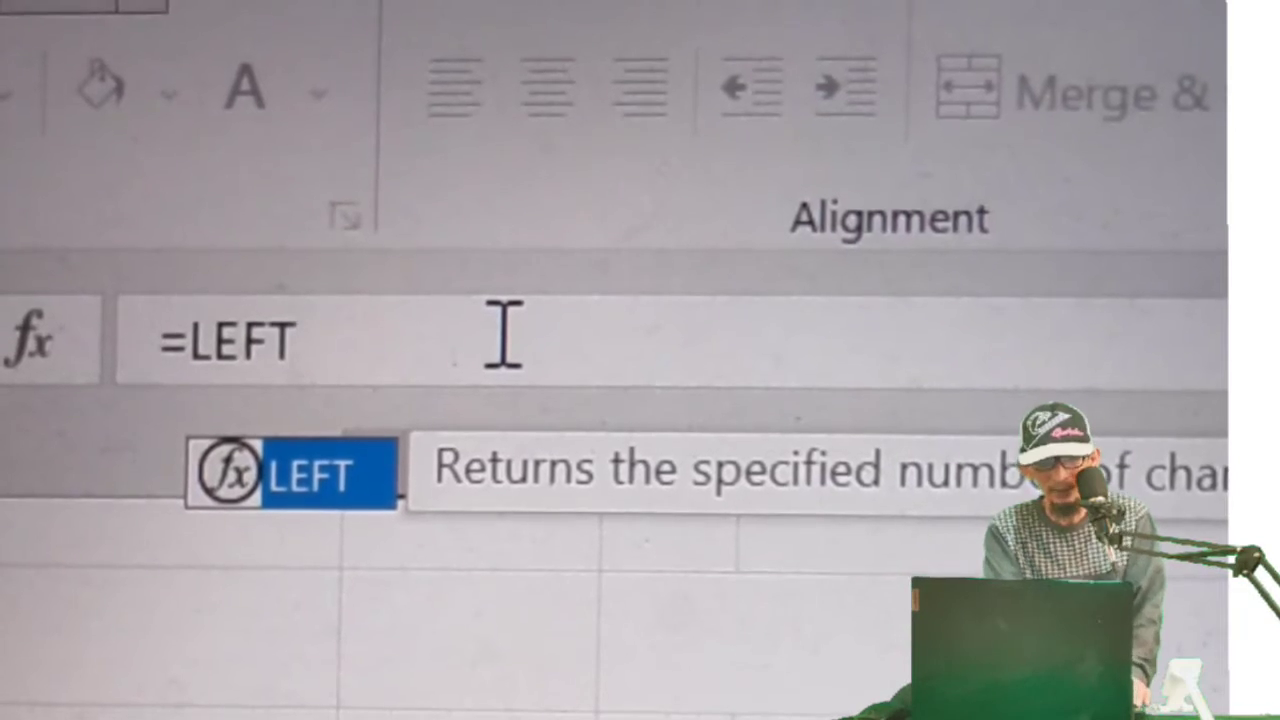
# Complete =LEFT(A5,3) in C5 so it shows the score 800.
pyautogui.write('(A5')
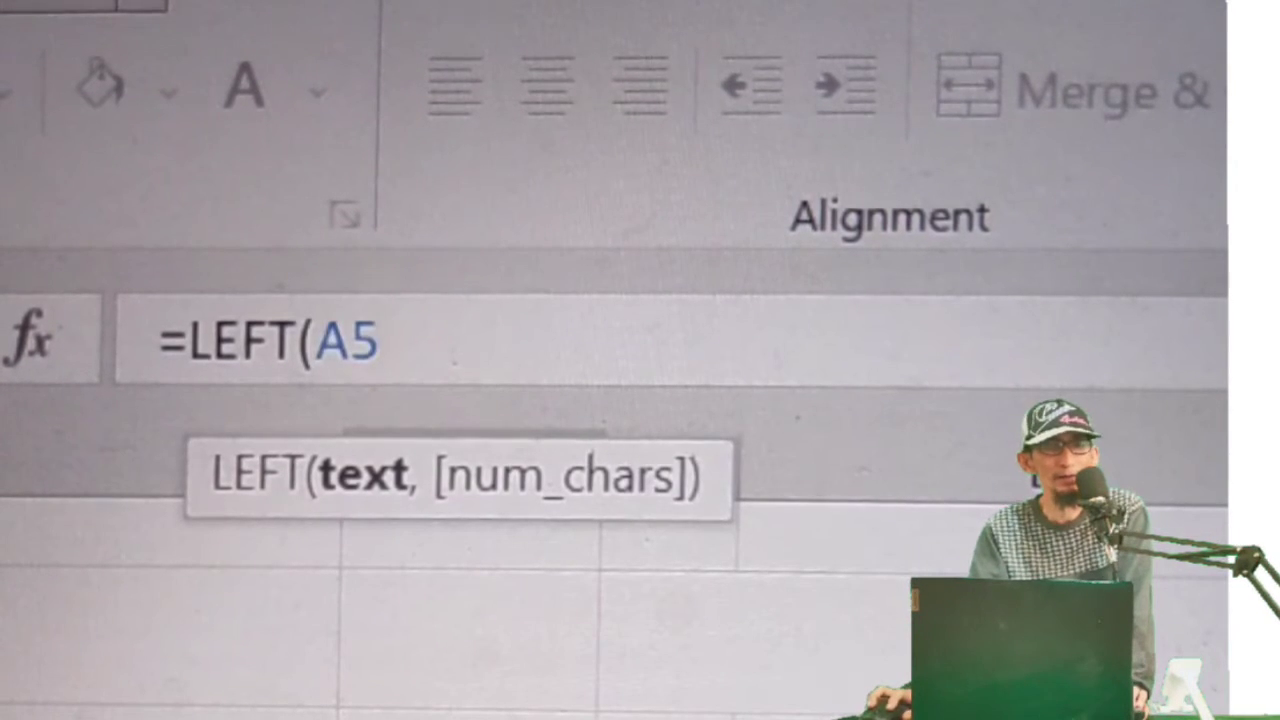
pyautogui.write(',3)')
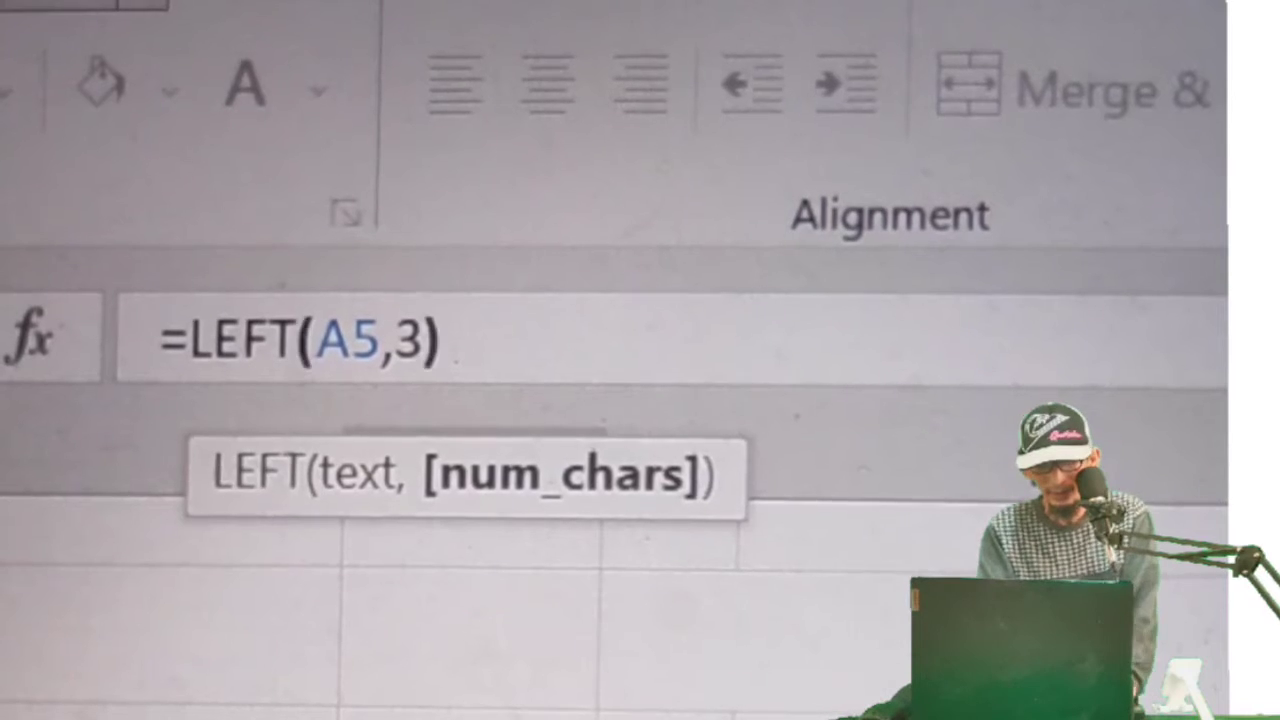
pyautogui.click(364, 368)
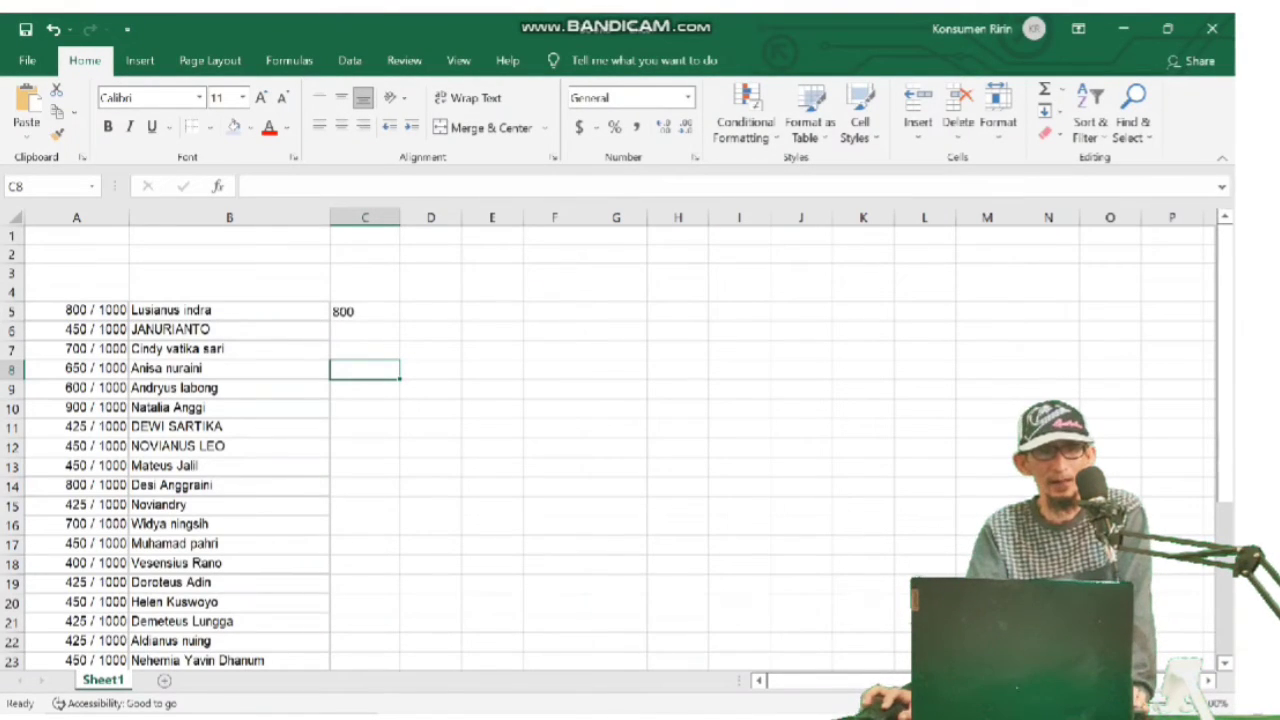
# Enter headers NO, NAMA, NILAI, PUTUSAN in D4:G4, narrowing column D and widening column E.
pyautogui.click(430, 311)
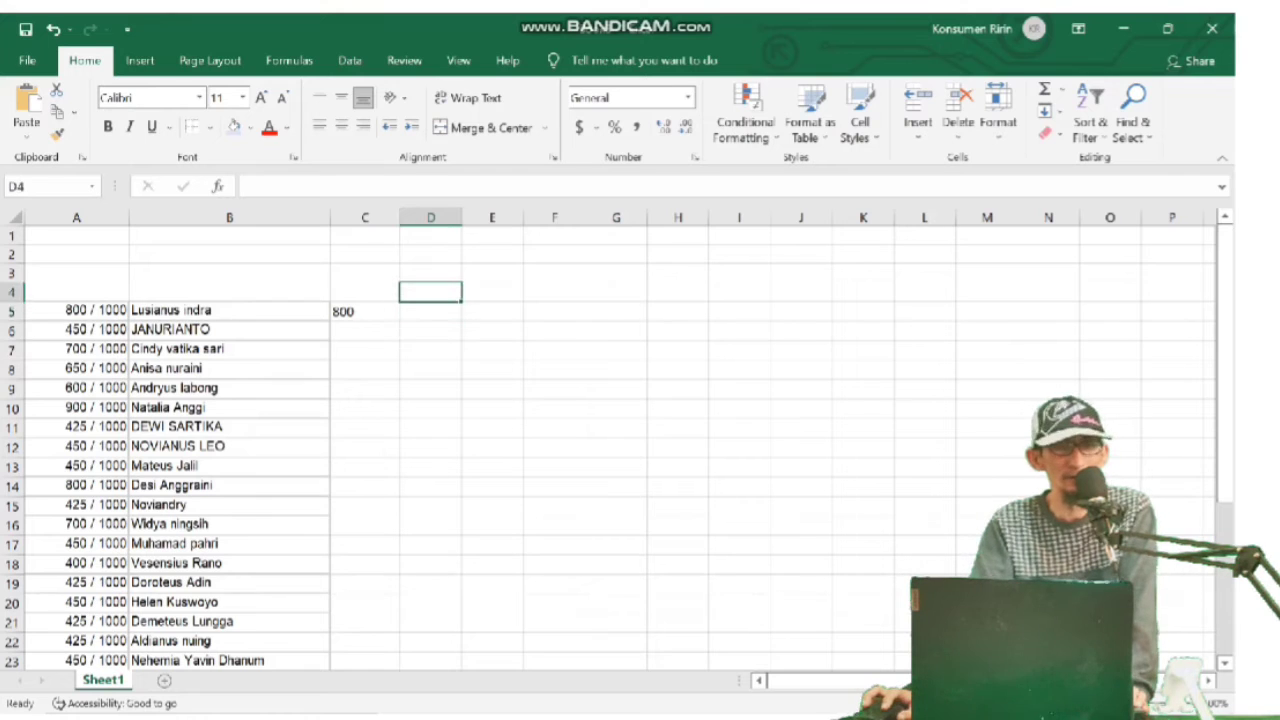
pyautogui.write('NO')
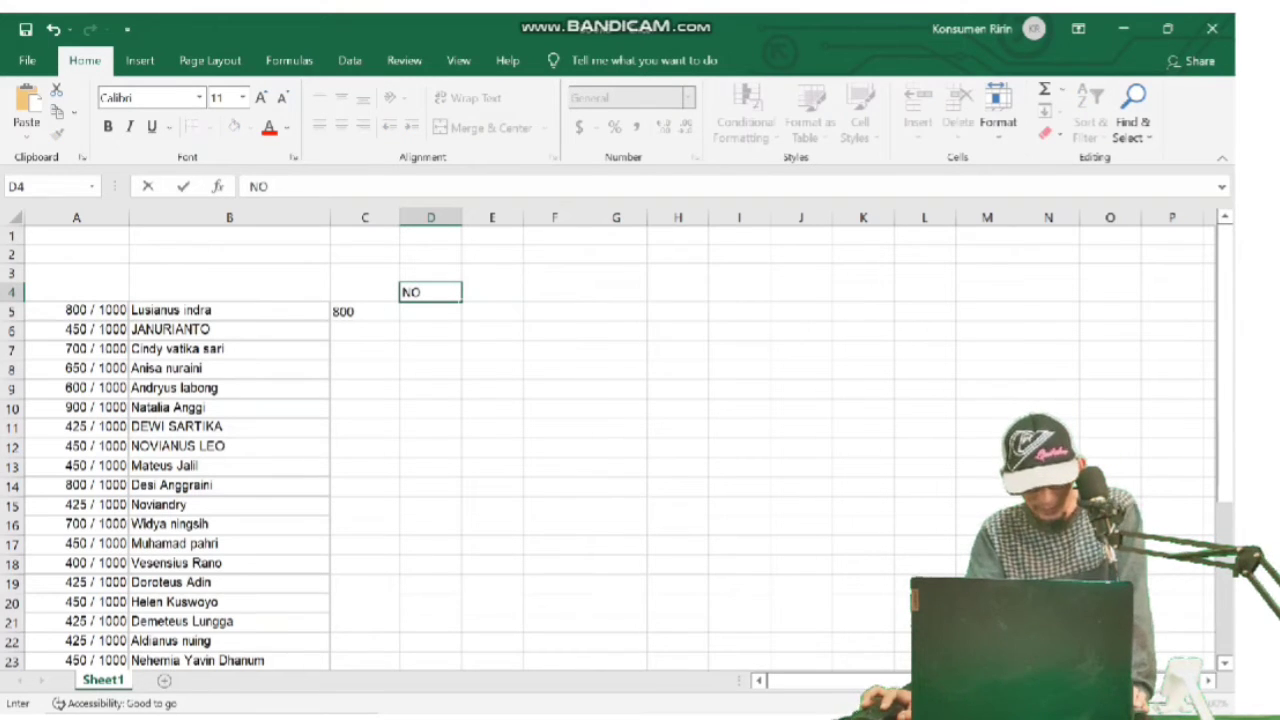
pyautogui.write('NAMA')
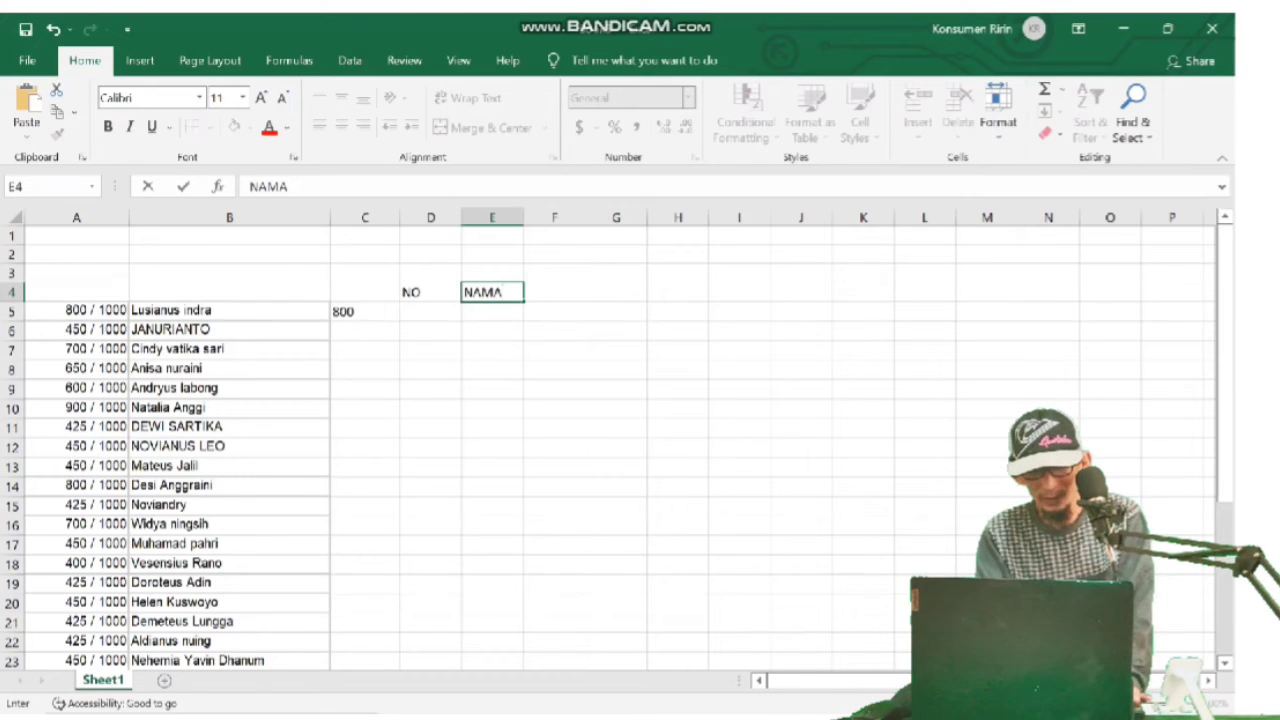
pyautogui.press('Tab')
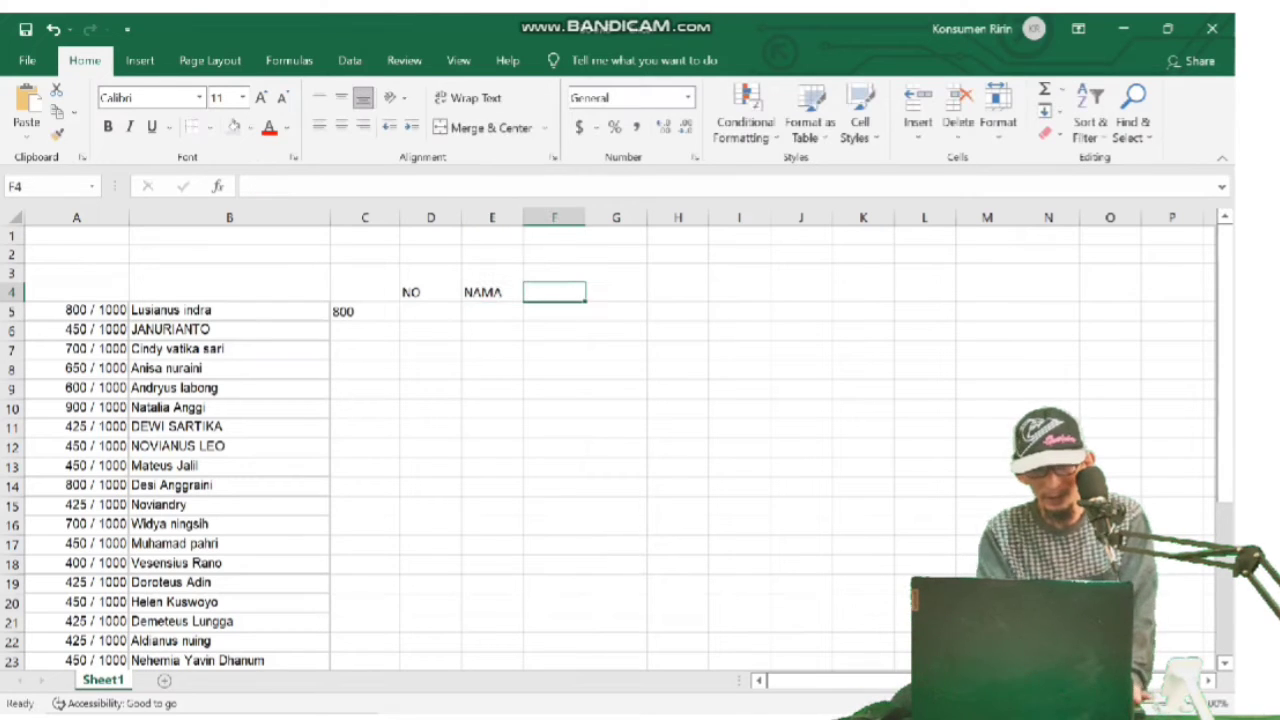
pyautogui.write('NILAI')
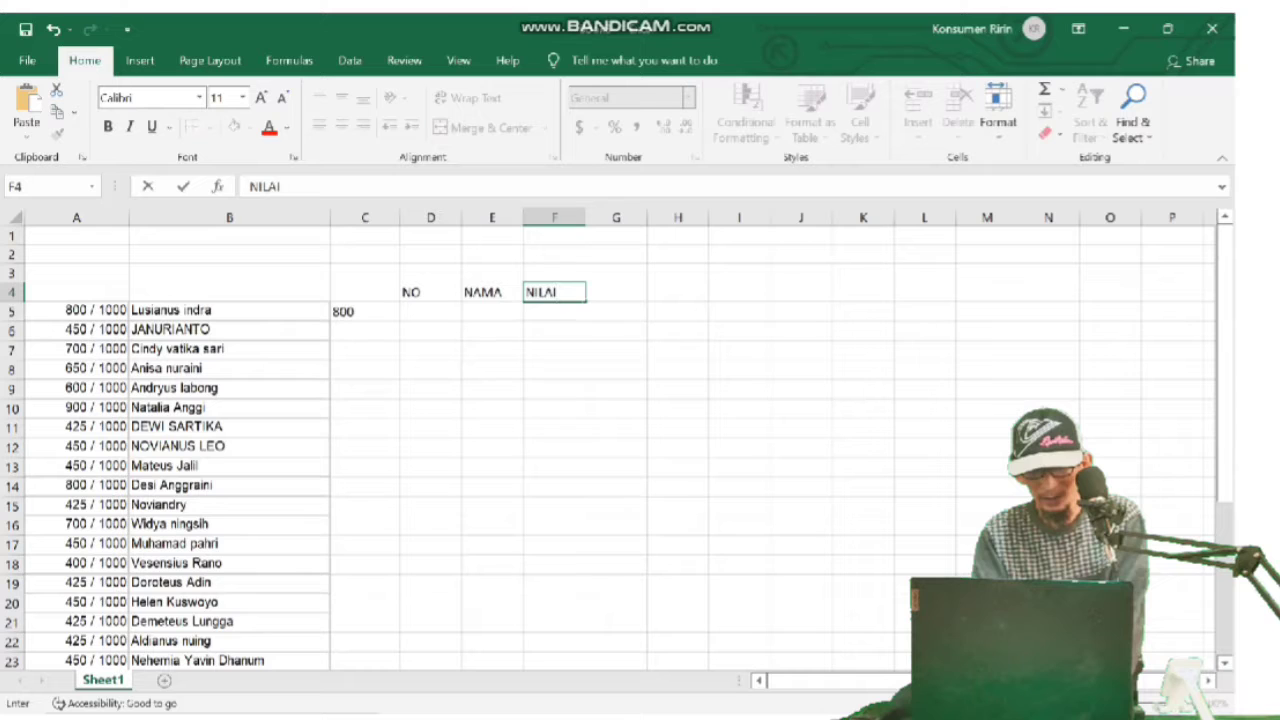
pyautogui.write('PUTUSAN')
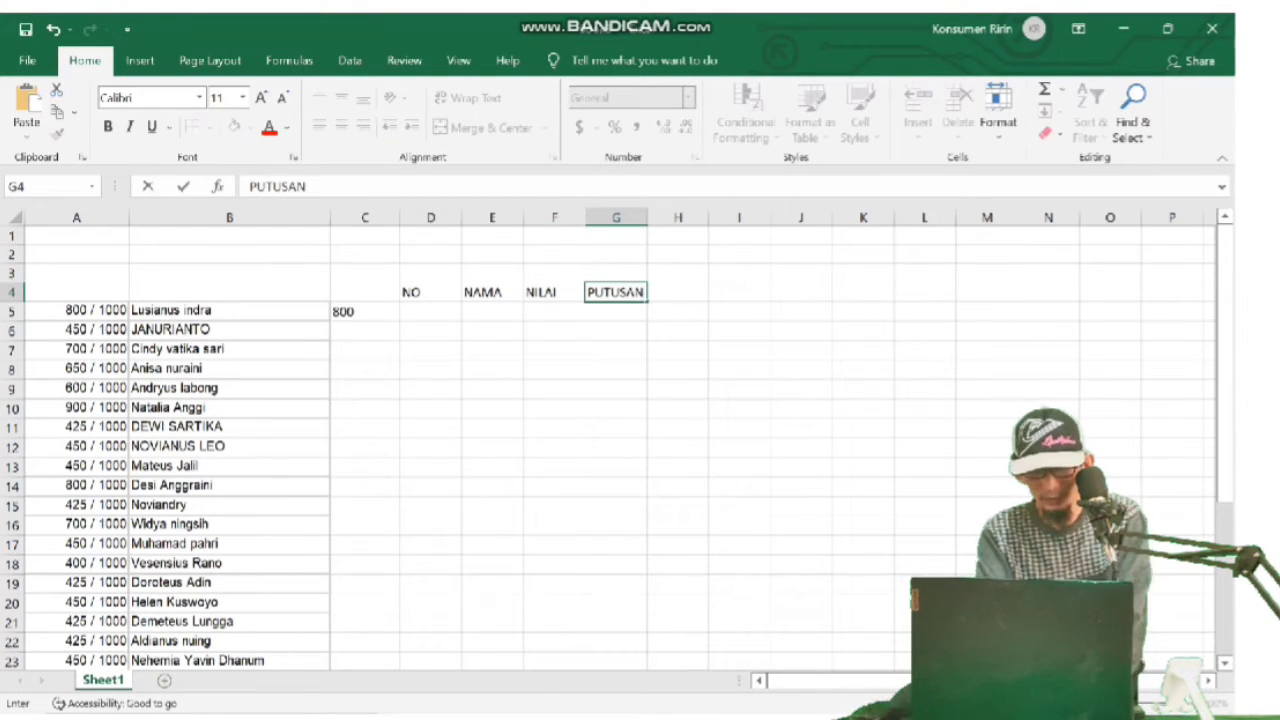
pyautogui.click(616, 388)
pyautogui.moveTo(462, 217); pyautogui.dragTo(435, 217)
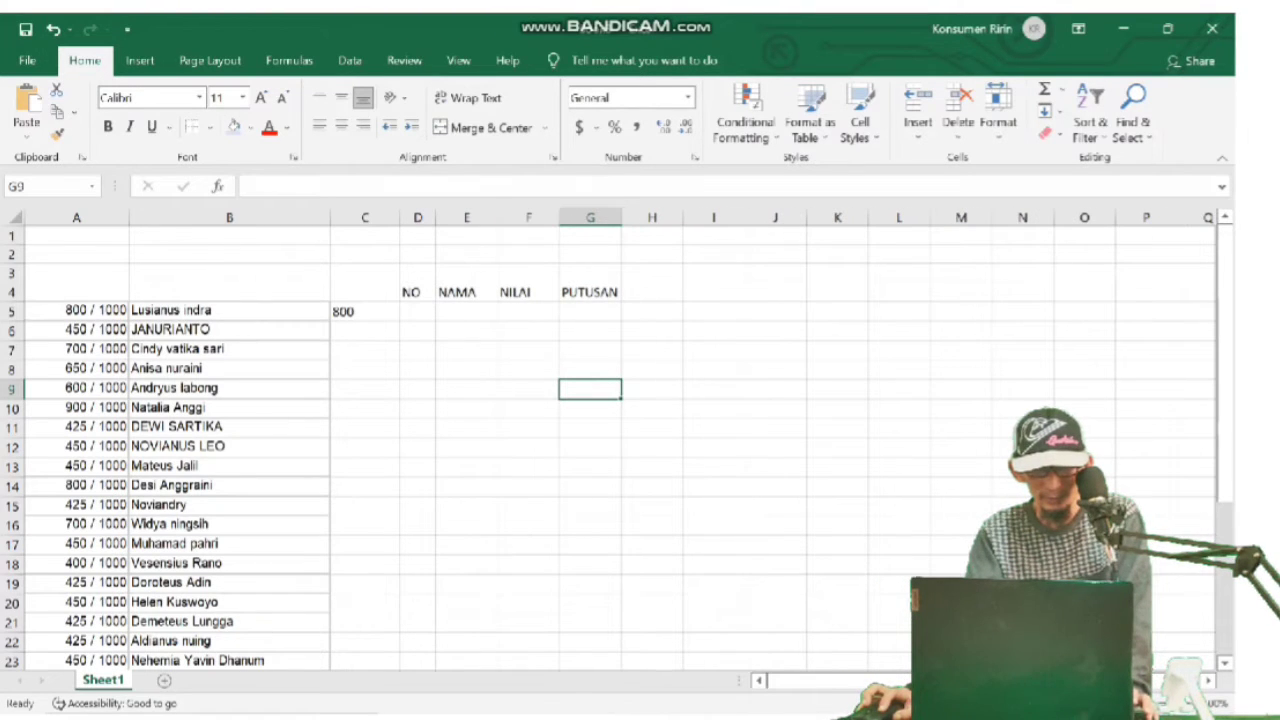
pyautogui.moveTo(513, 217); pyautogui.dragTo(576, 217)
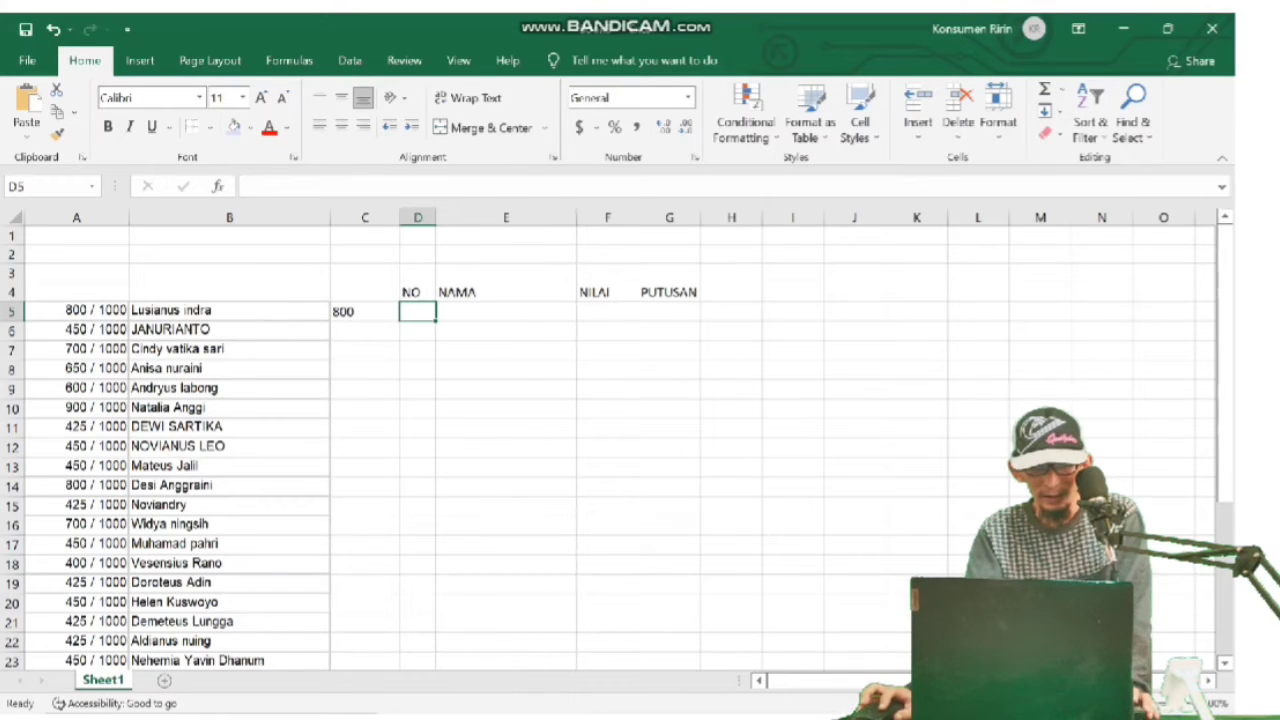
# Enter 1 and 2 in D5:D6 and fill the series down to D70 (1 through 66).
pyautogui.write('1')
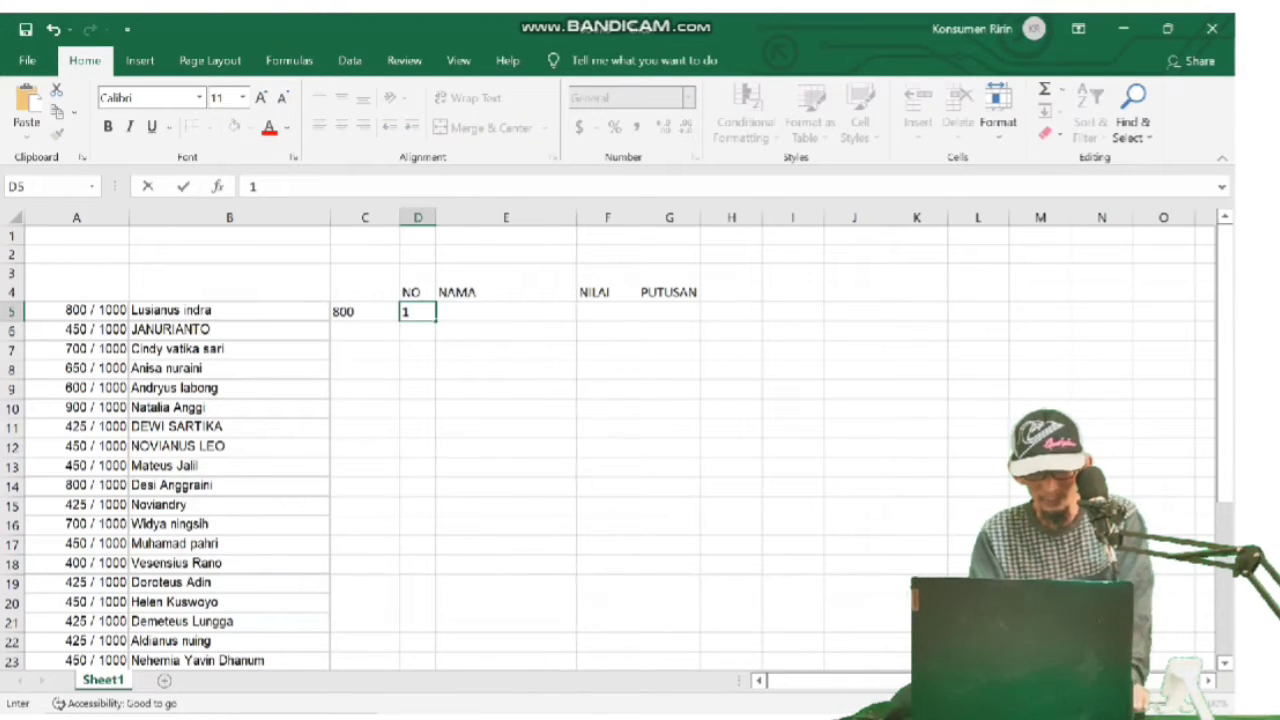
pyautogui.press('Return')
pyautogui.write('2')
pyautogui.press('Tab')
pyautogui.moveTo(418, 311)
pyautogui.mouseDown()
pyautogui.moveTo(418, 330)
pyautogui.moveTo(506, 330)
pyautogui.mouseUp()
pyautogui.click(506, 387)
pyautogui.click(418, 368)
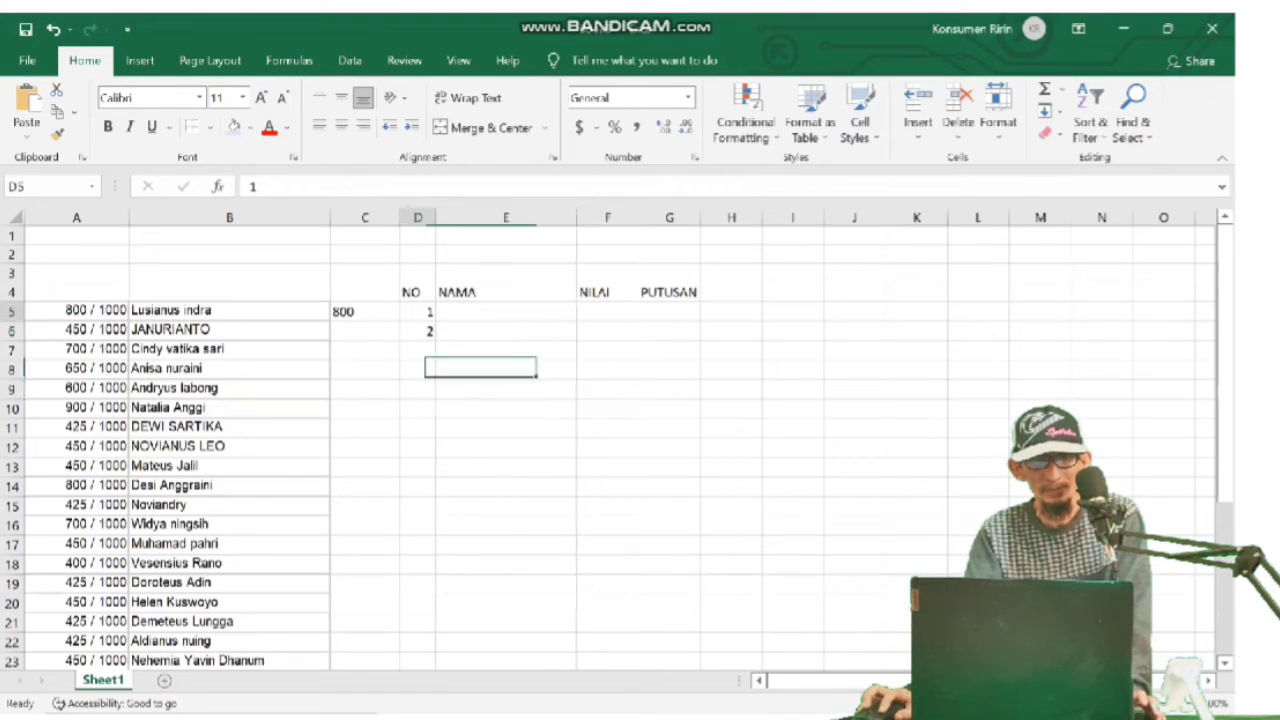
pyautogui.moveTo(436, 370); pyautogui.dragTo(436, 584)
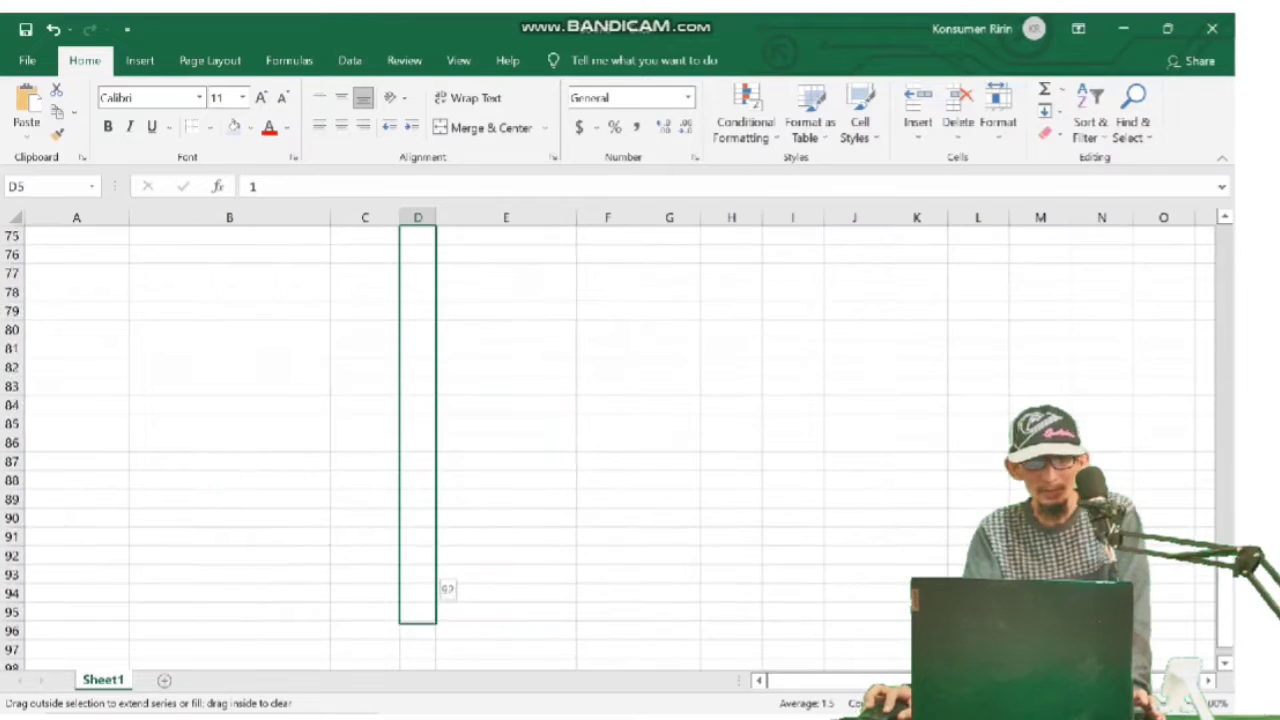
pyautogui.moveTo(436, 256); pyautogui.dragTo(436, 262)
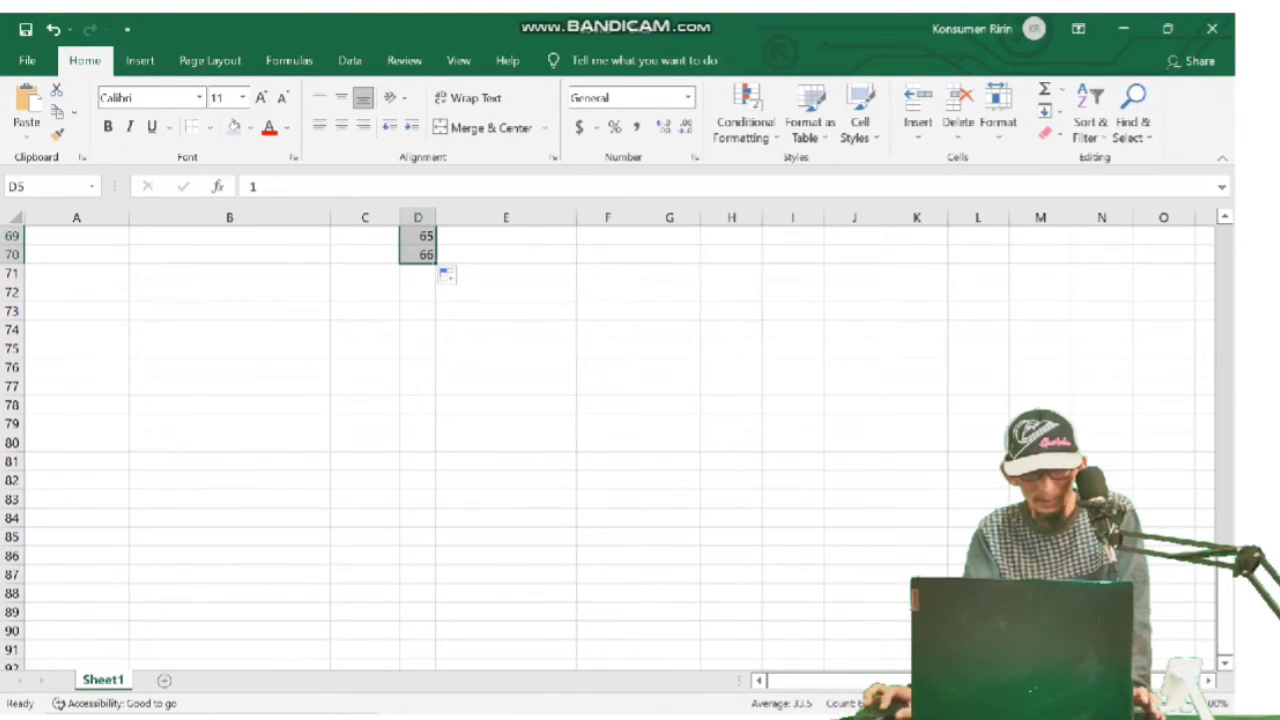
pyautogui.moveTo(1224, 620); pyautogui.dragTo(1224, 500)
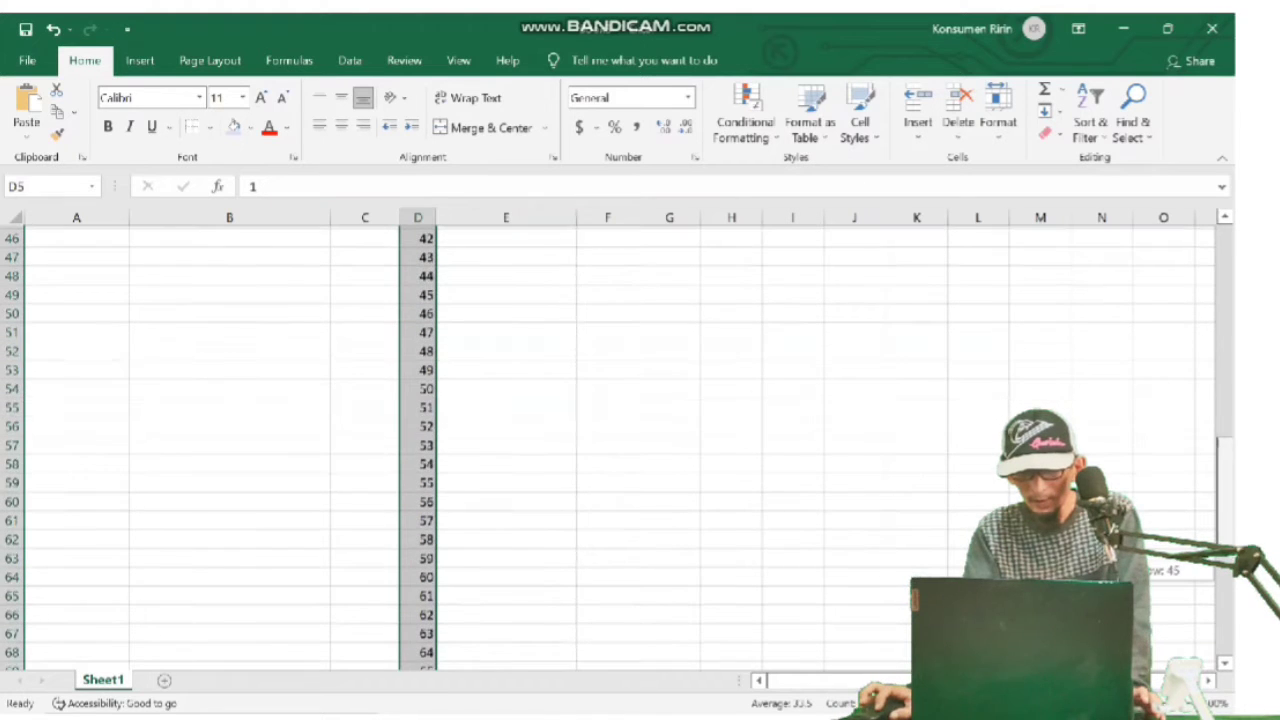
pyautogui.moveTo(365, 292); pyautogui.dragTo(418, 273)
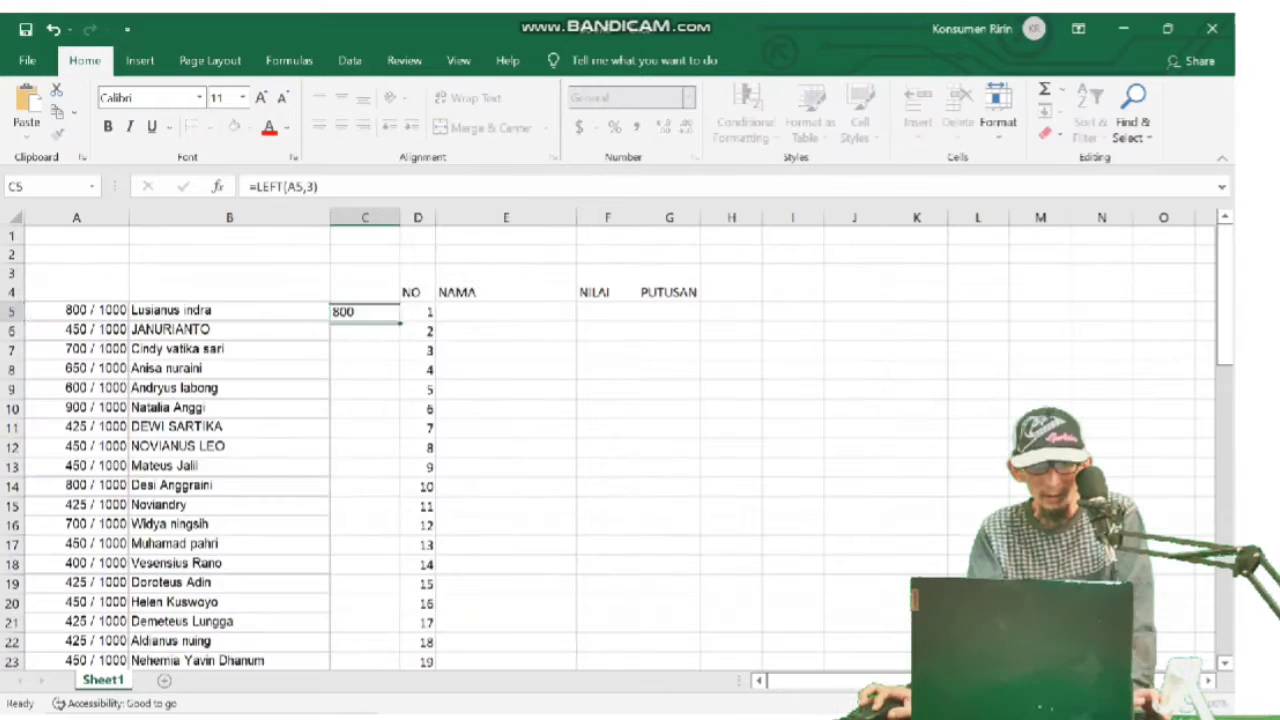
# Copy the =LEFT(A5,3) formula from C5 into C6:C34.
pyautogui.rightClick(345, 311)
pyautogui.click(385, 297)
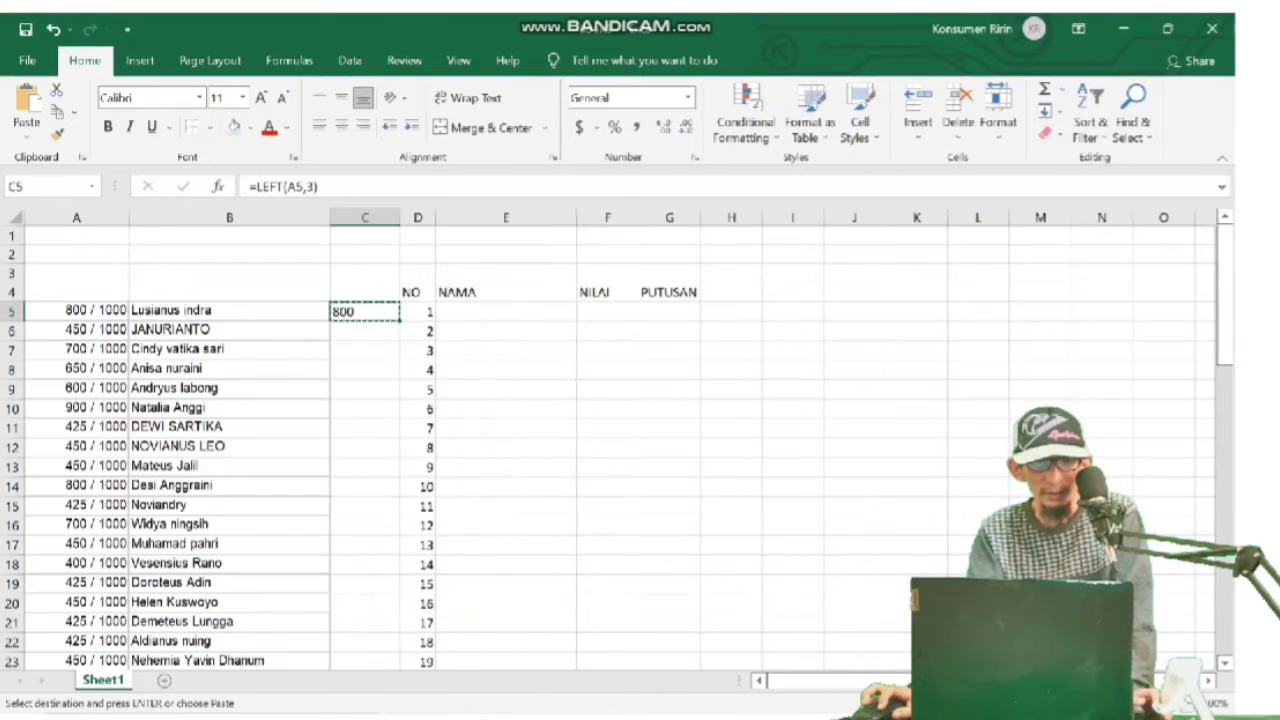
pyautogui.moveTo(365, 330)
pyautogui.mouseDown()
pyautogui.moveTo(380, 602)
pyautogui.moveTo(400, 556)
pyautogui.mouseUp()
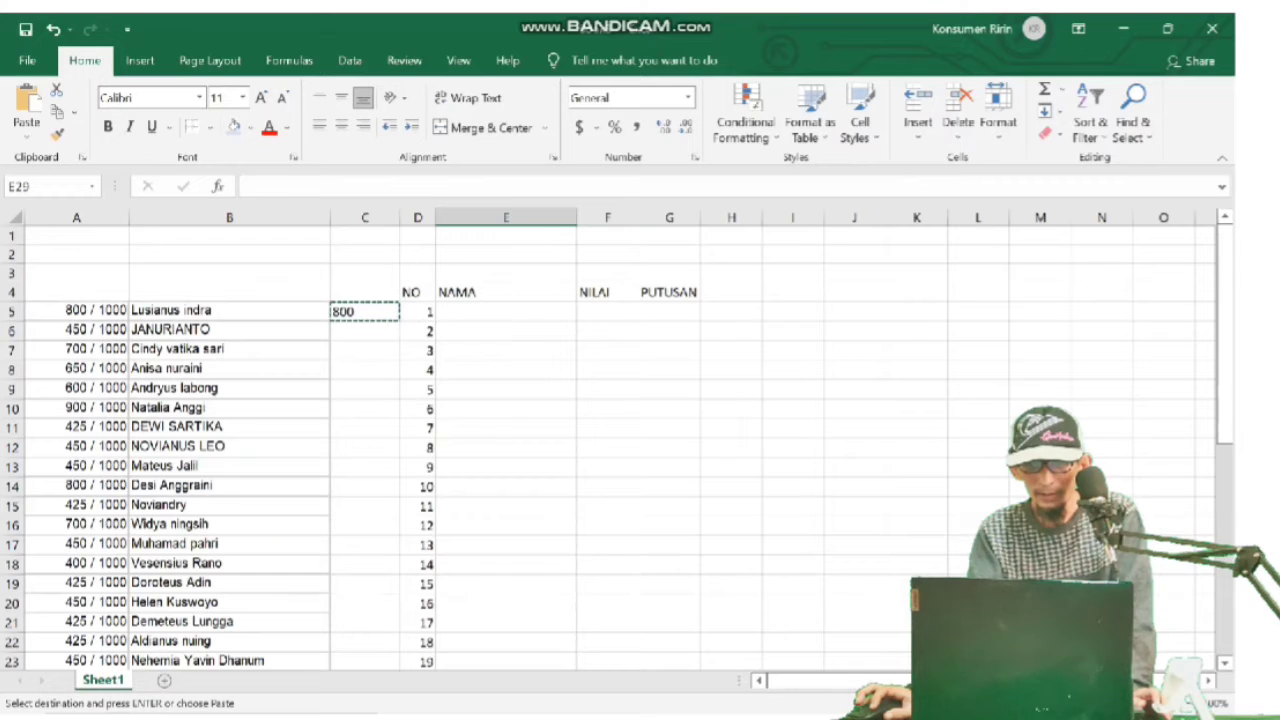
pyautogui.click(365, 311)
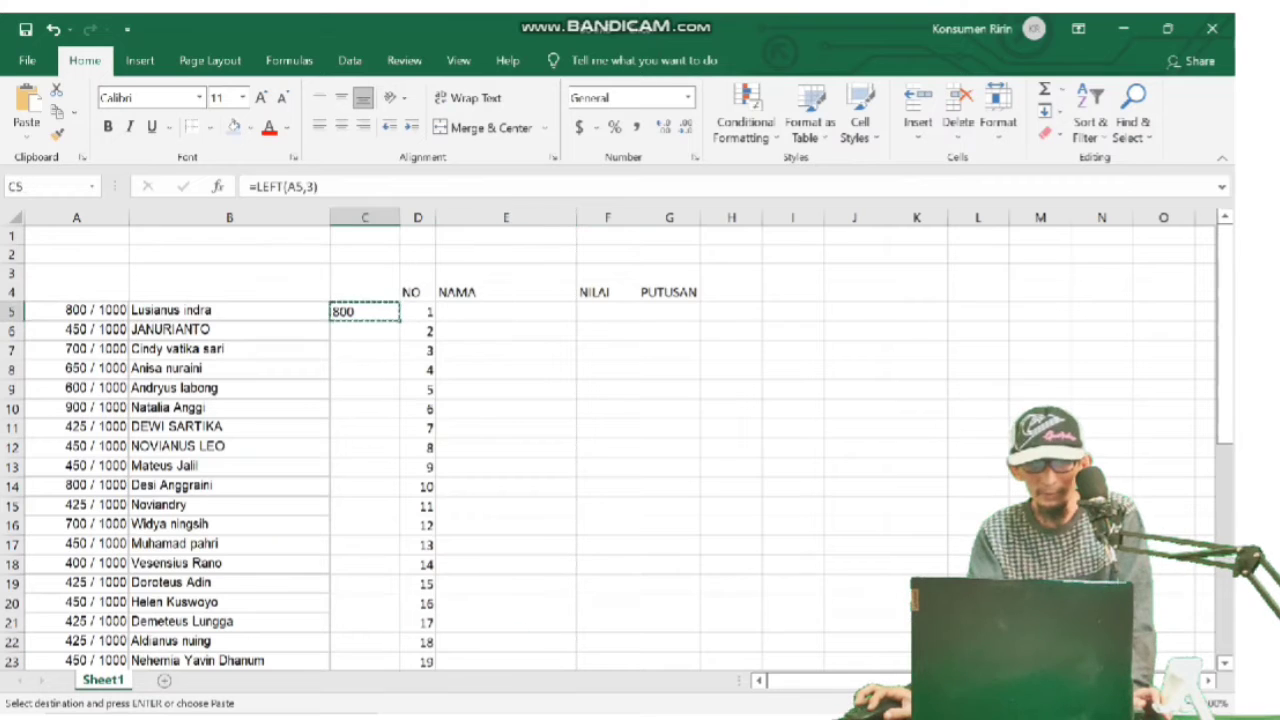
pyautogui.rightClick(345, 311)
pyautogui.click(385, 297)
pyautogui.moveTo(365, 330); pyautogui.dragTo(400, 550)
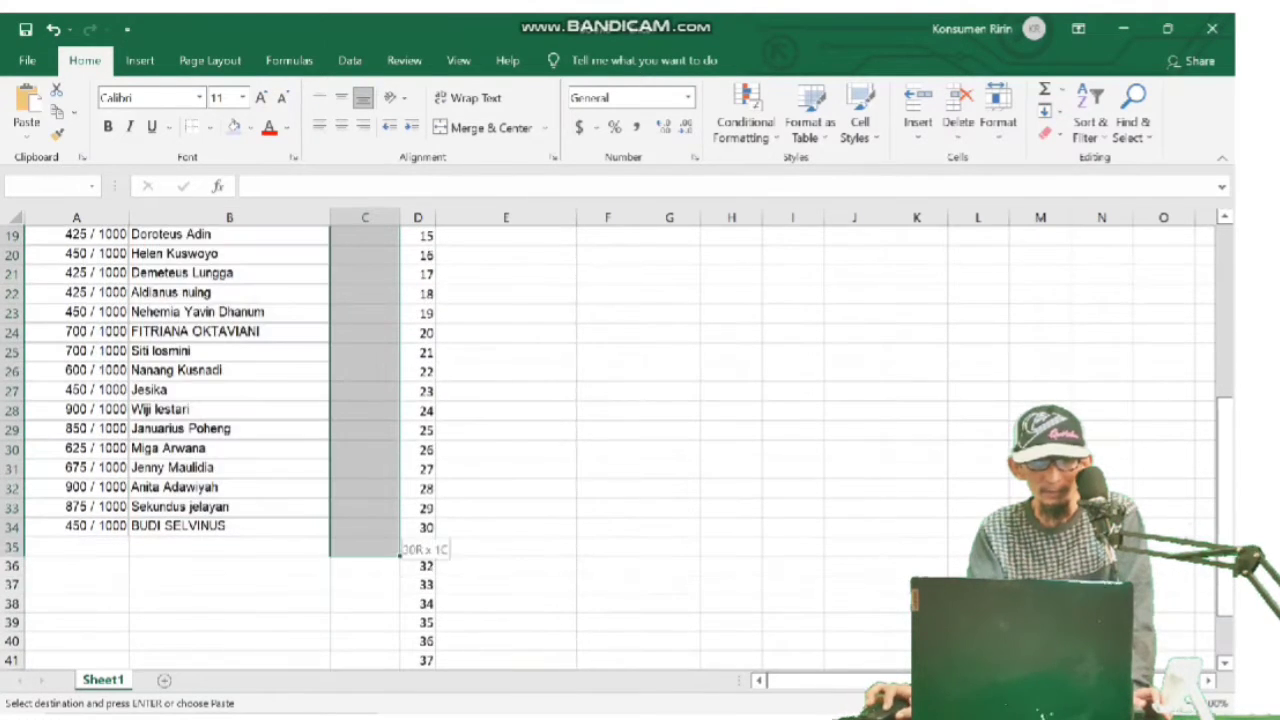
pyautogui.moveTo(400, 545); pyautogui.dragTo(400, 545)
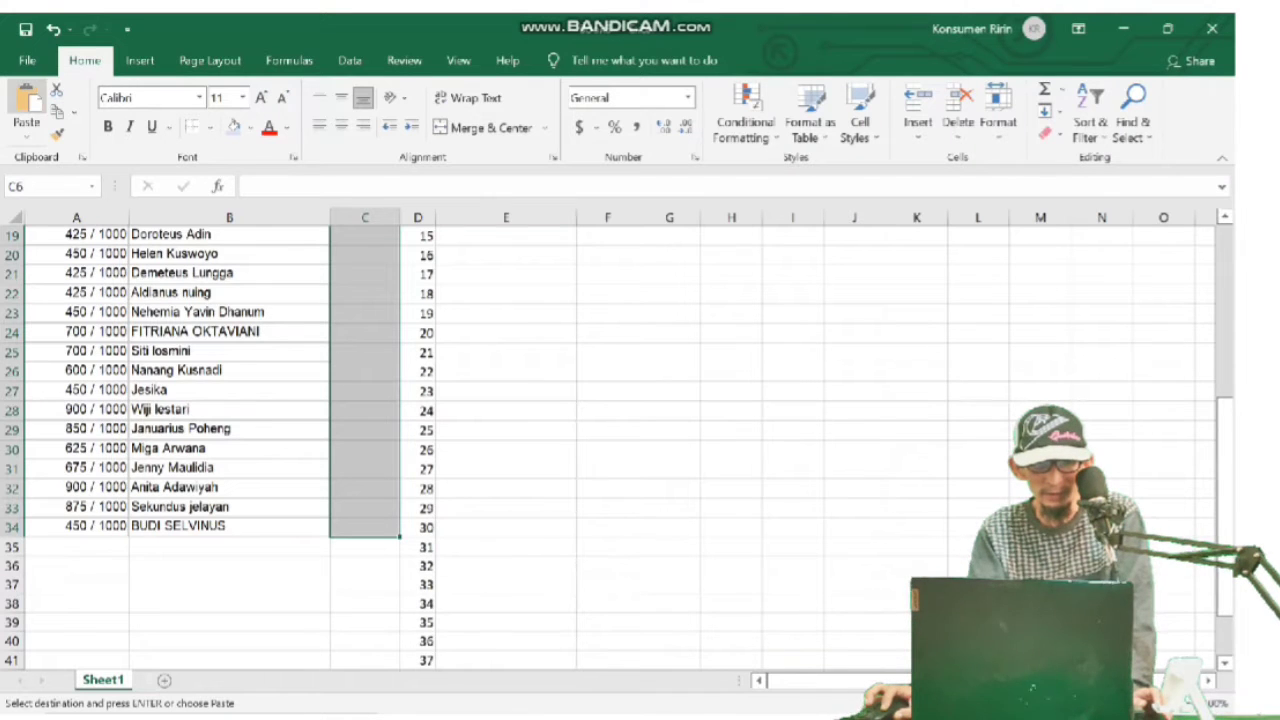
pyautogui.press('Return')
# Copy rows 22–34 (A22:C34) and paste them below the list at A35.
pyautogui.scroll(-5, 600, 440)
pyautogui.moveTo(76, 331)
pyautogui.mouseDown()
pyautogui.moveTo(365, 487)
pyautogui.moveTo(365, 565)
pyautogui.mouseUp()
pyautogui.rightClick(312, 560)
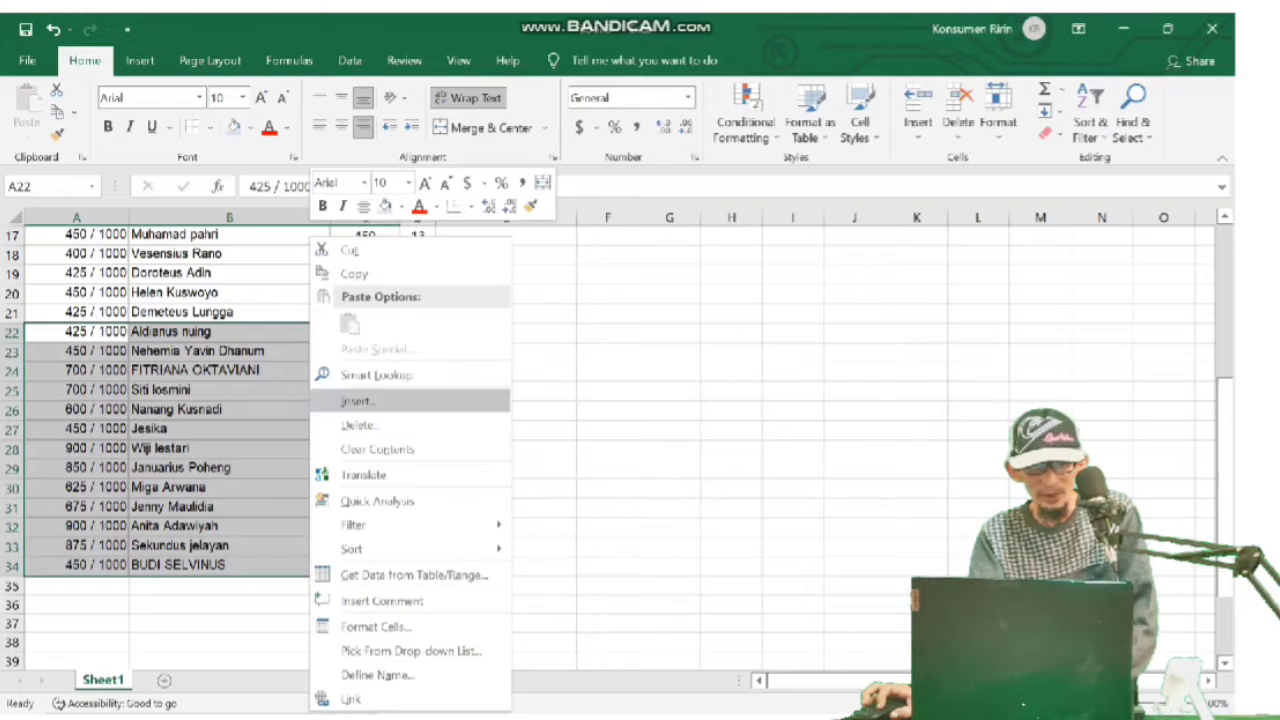
pyautogui.click(354, 273)
pyautogui.click(76, 586)
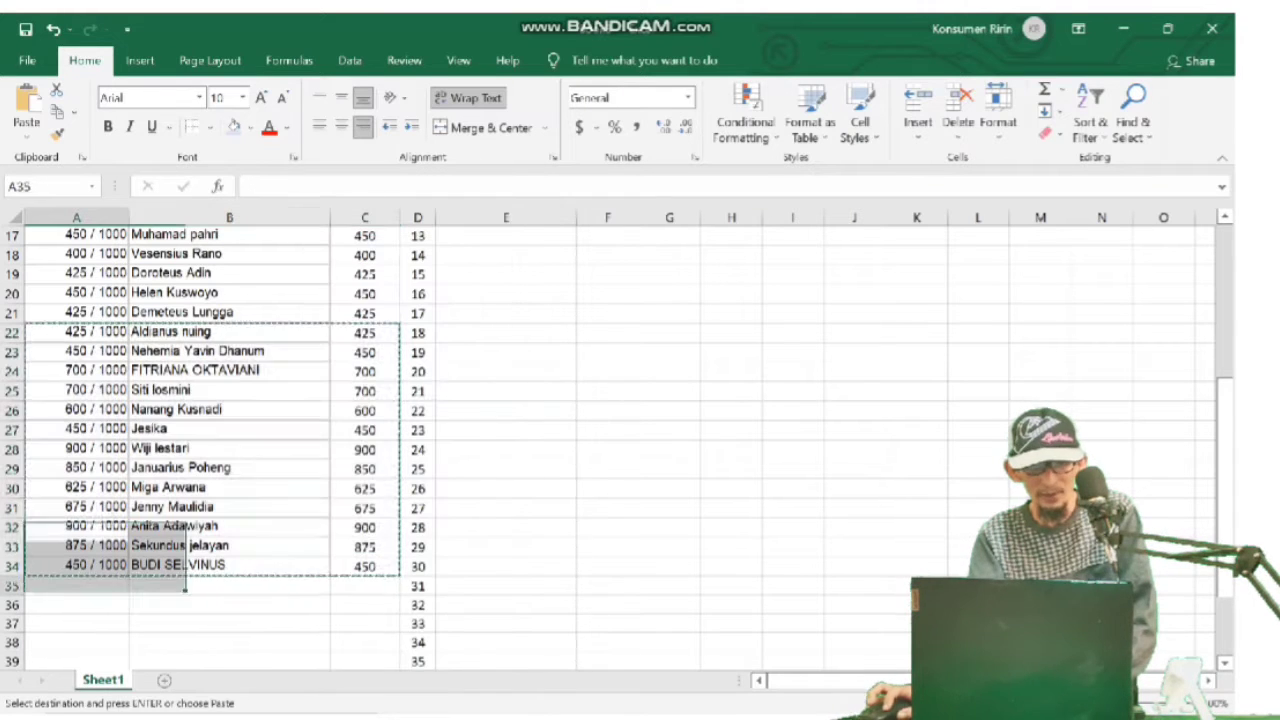
pyautogui.click(27, 105)
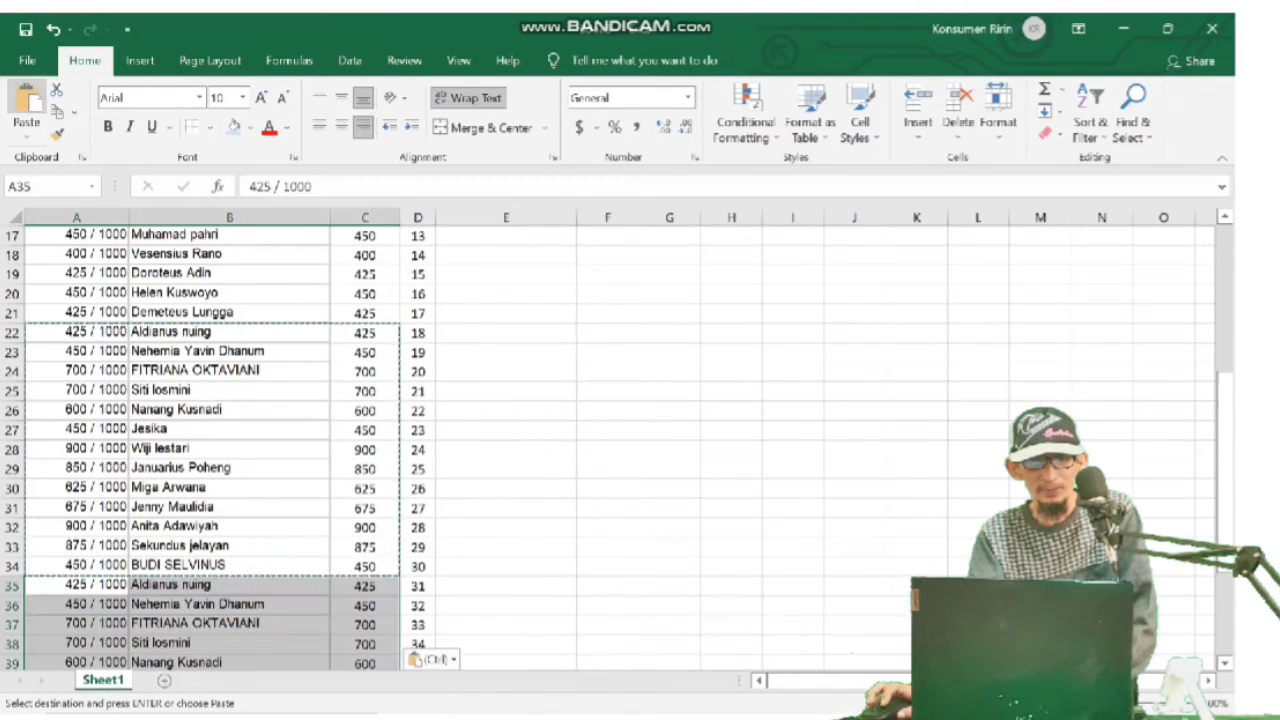
# Center-align the D4:G4 headers and adjust column G's width.
pyautogui.scroll(-1, 600, 450)
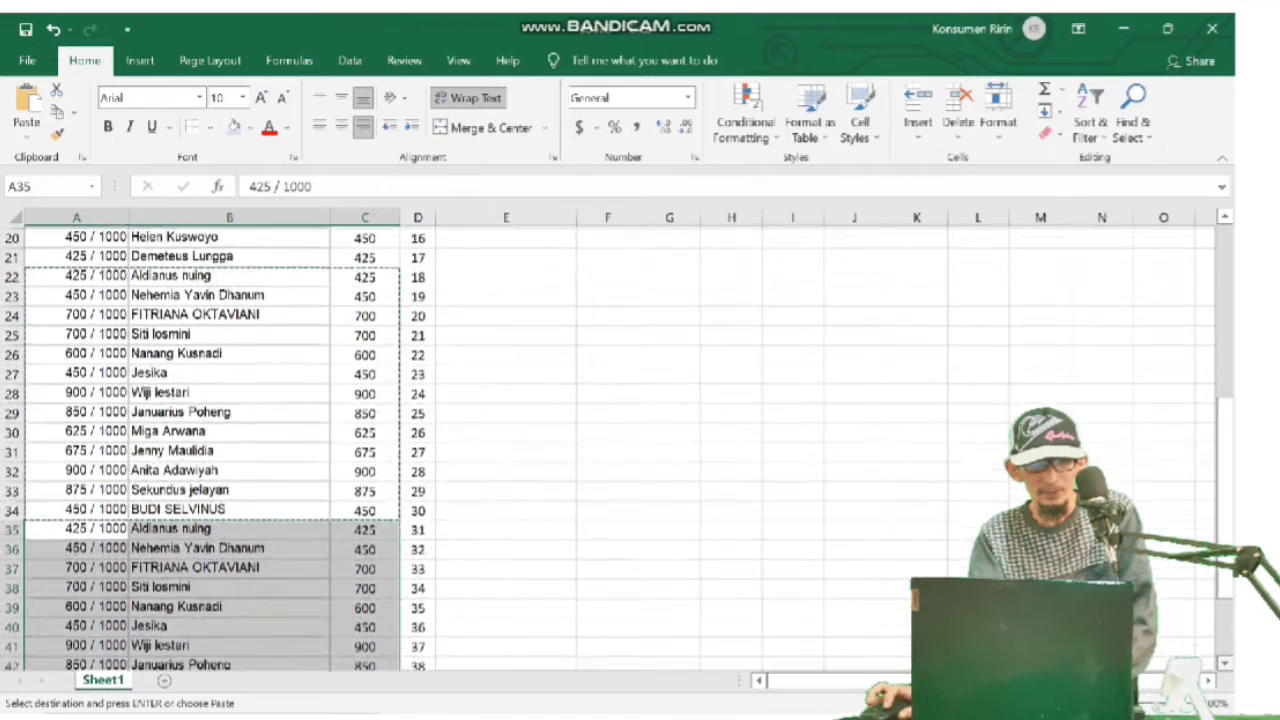
pyautogui.hotkey('ctrl', 'z')
pyautogui.hotkey('alt', 'h')
pyautogui.press('a')
pyautogui.press('c')
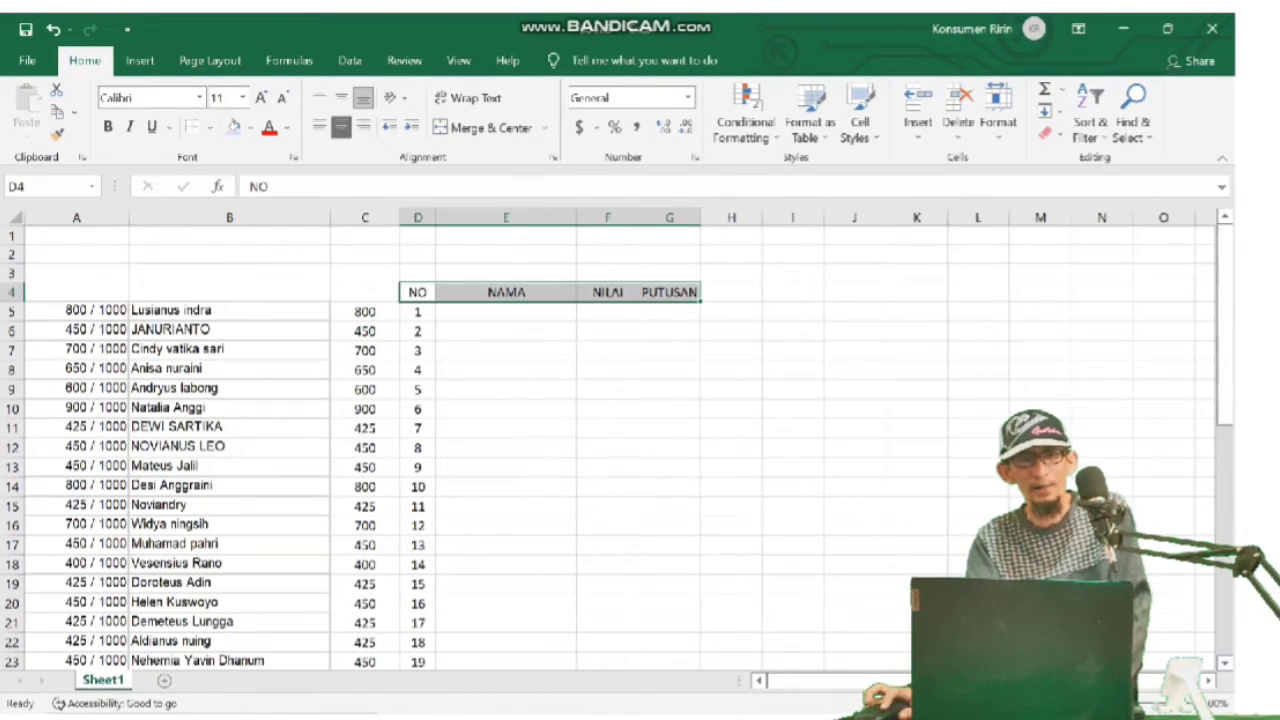
pyautogui.moveTo(700, 217); pyautogui.dragTo(700, 217)
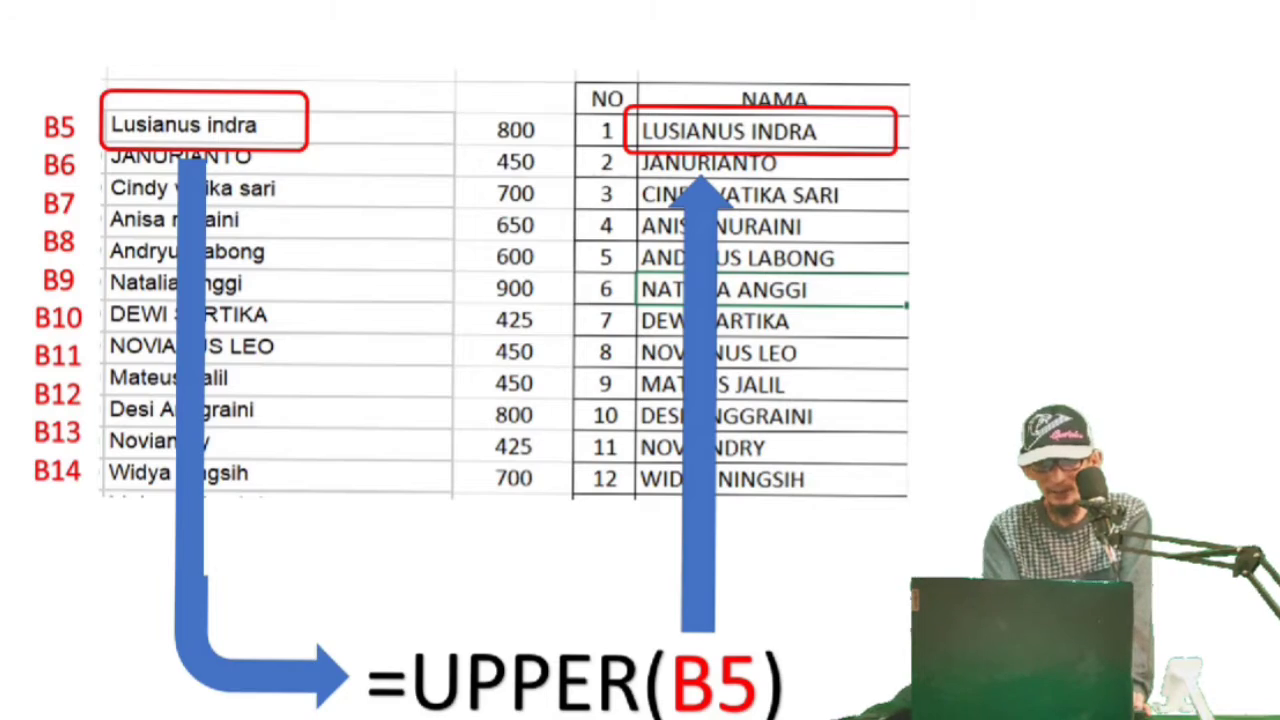
# Enter =UPPER(B5) in E5 and copy it down E6:E45 for capitalised names.
pyautogui.write('=U')
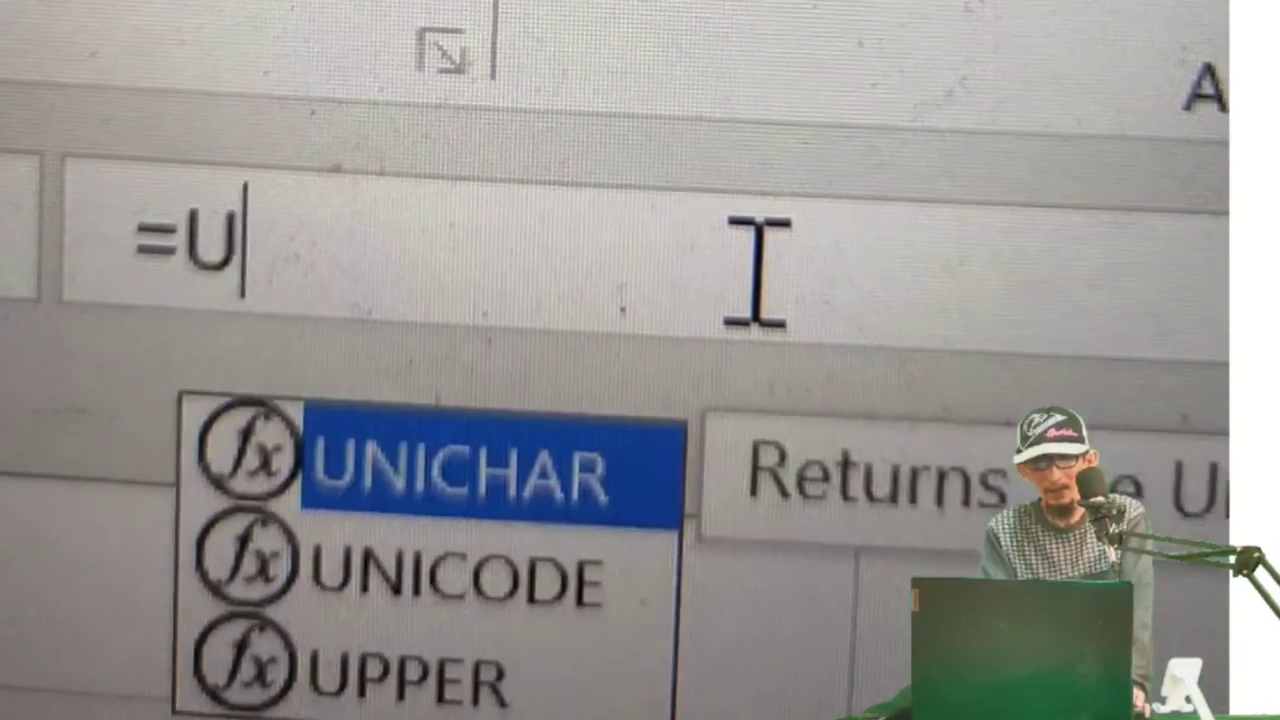
pyautogui.write('PPER(')
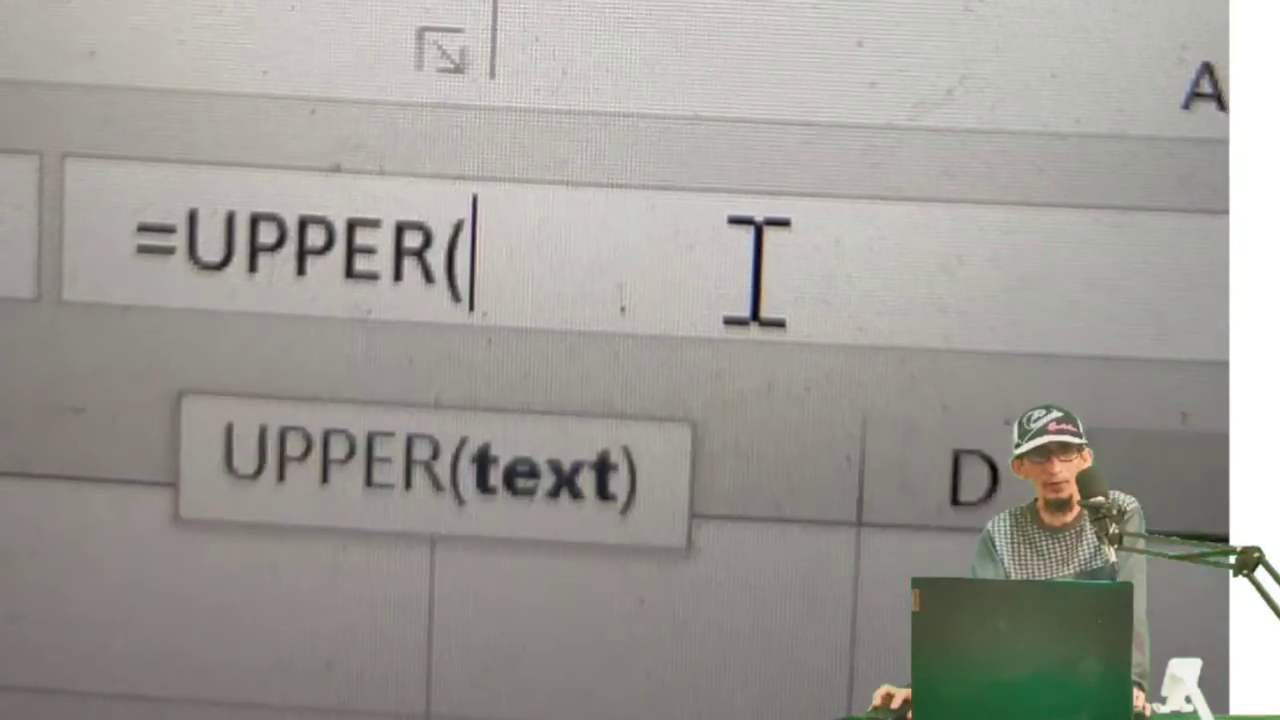
pyautogui.write('B5')
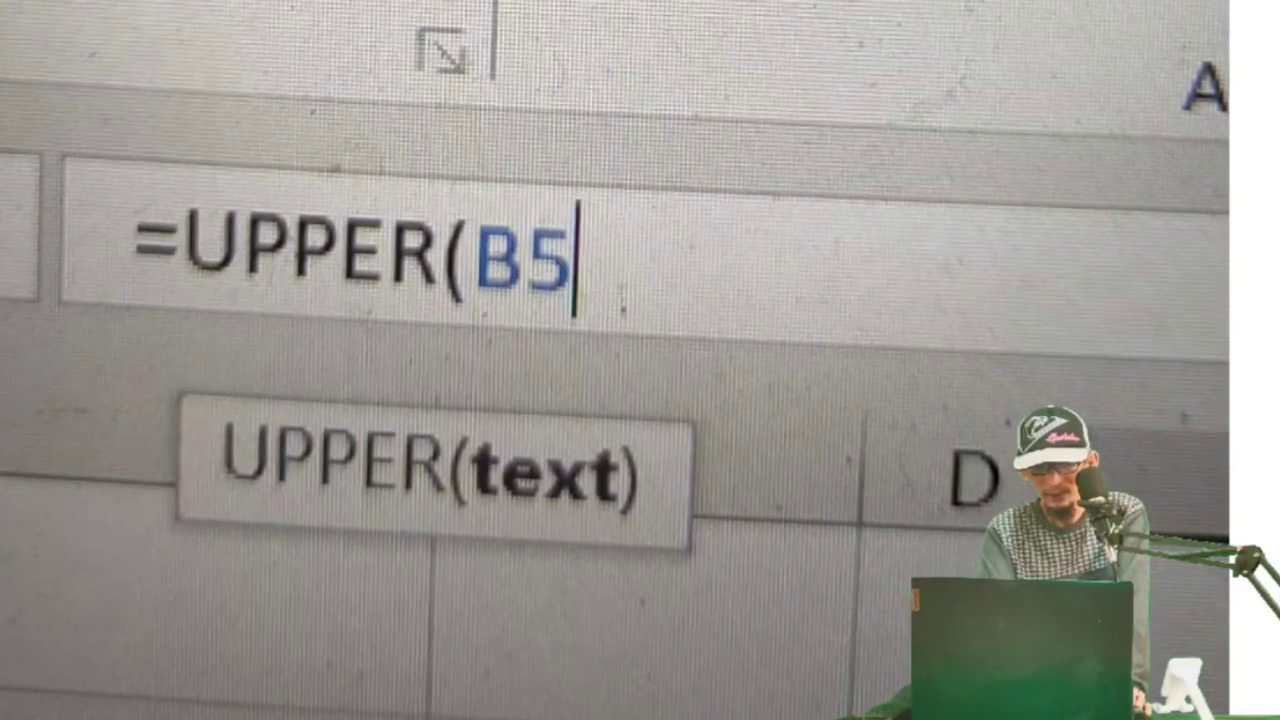
pyautogui.write(')')
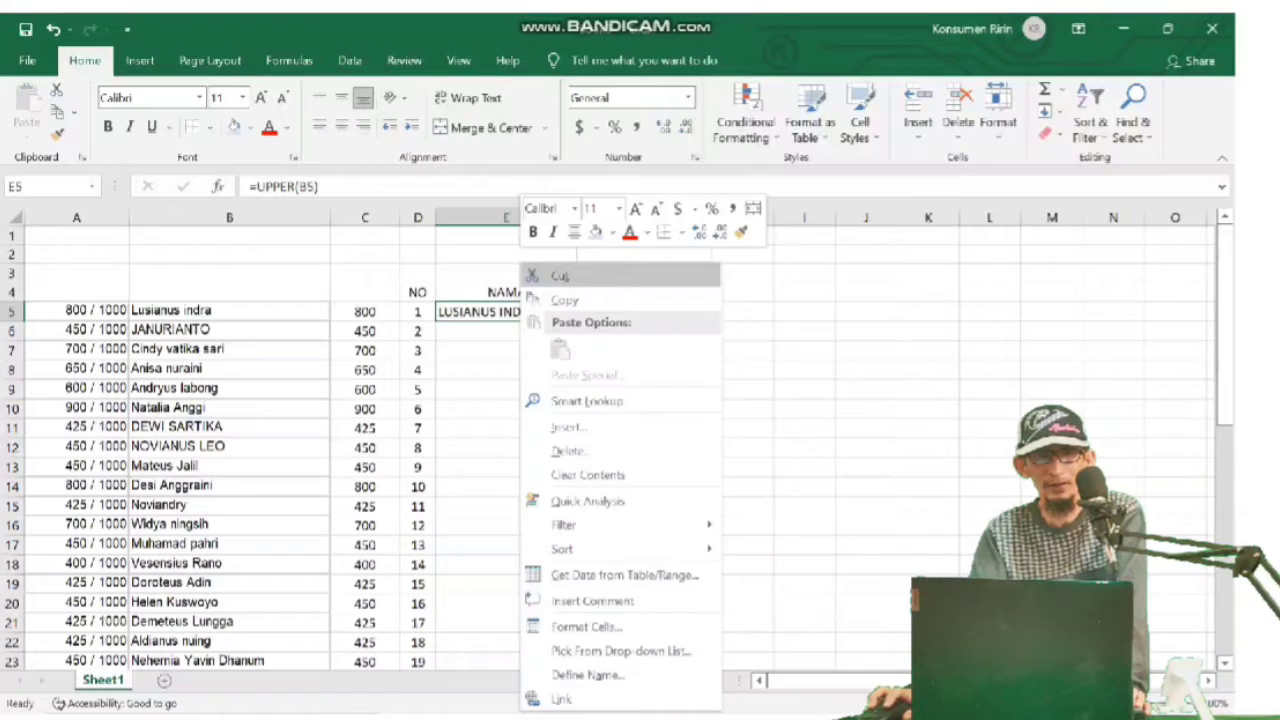
pyautogui.click(565, 300)
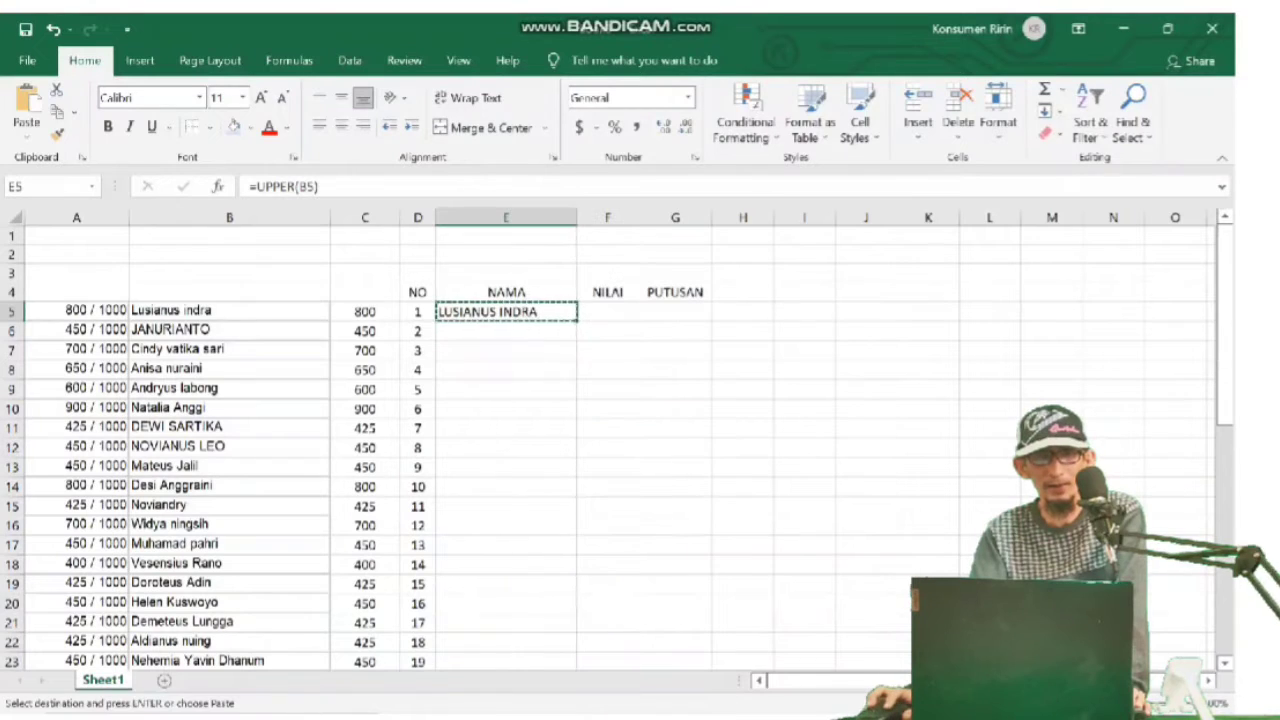
pyautogui.moveTo(506, 331); pyautogui.dragTo(560, 636)
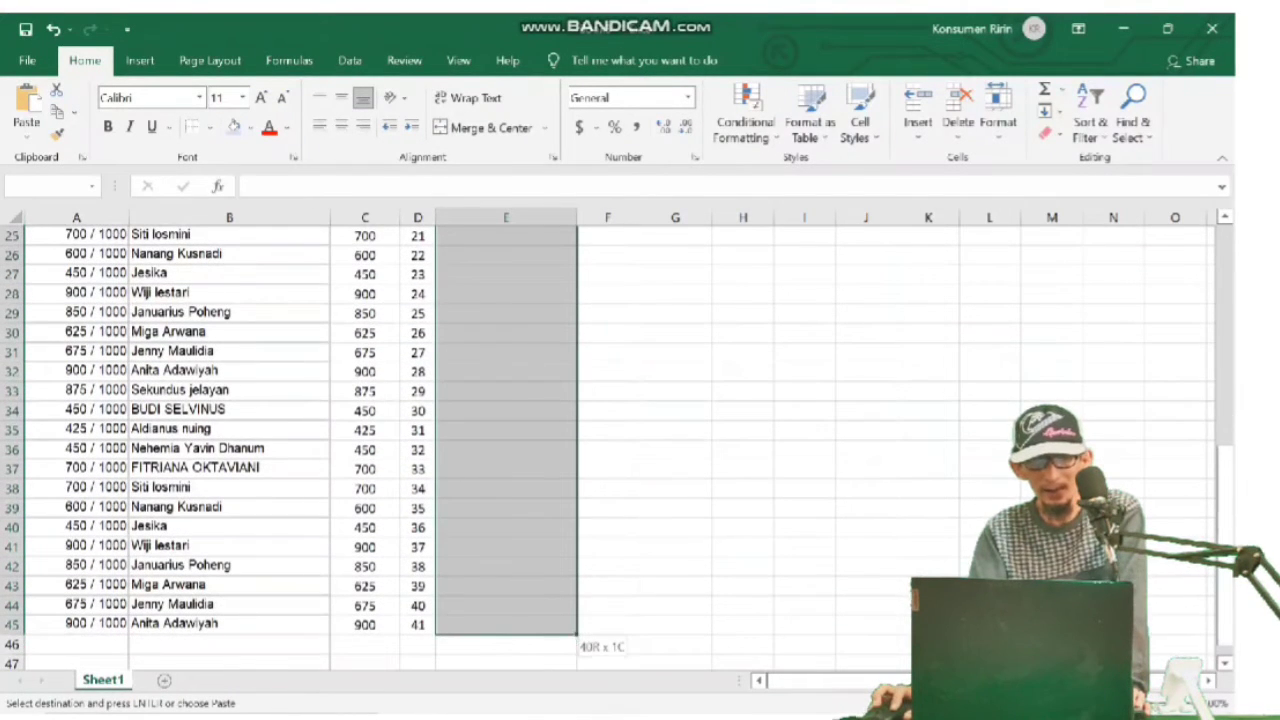
pyautogui.click(26, 100)
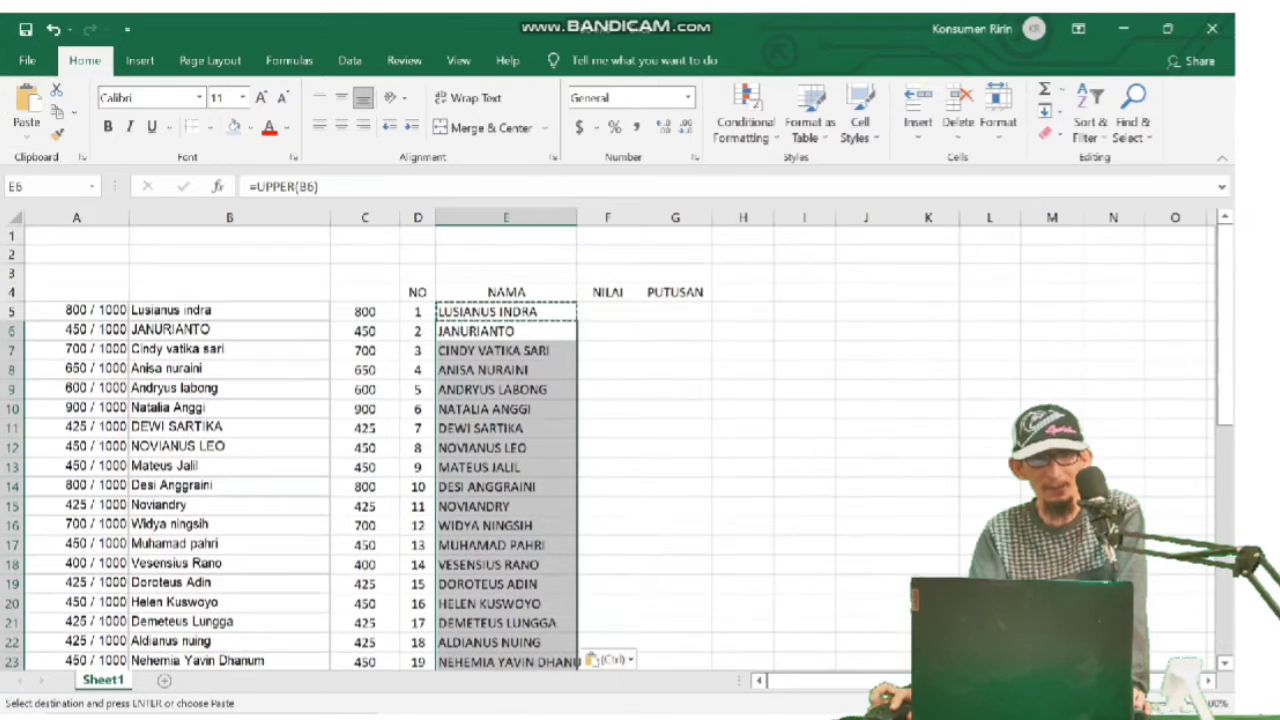
pyautogui.click(675, 331)
pyautogui.click(607, 311)
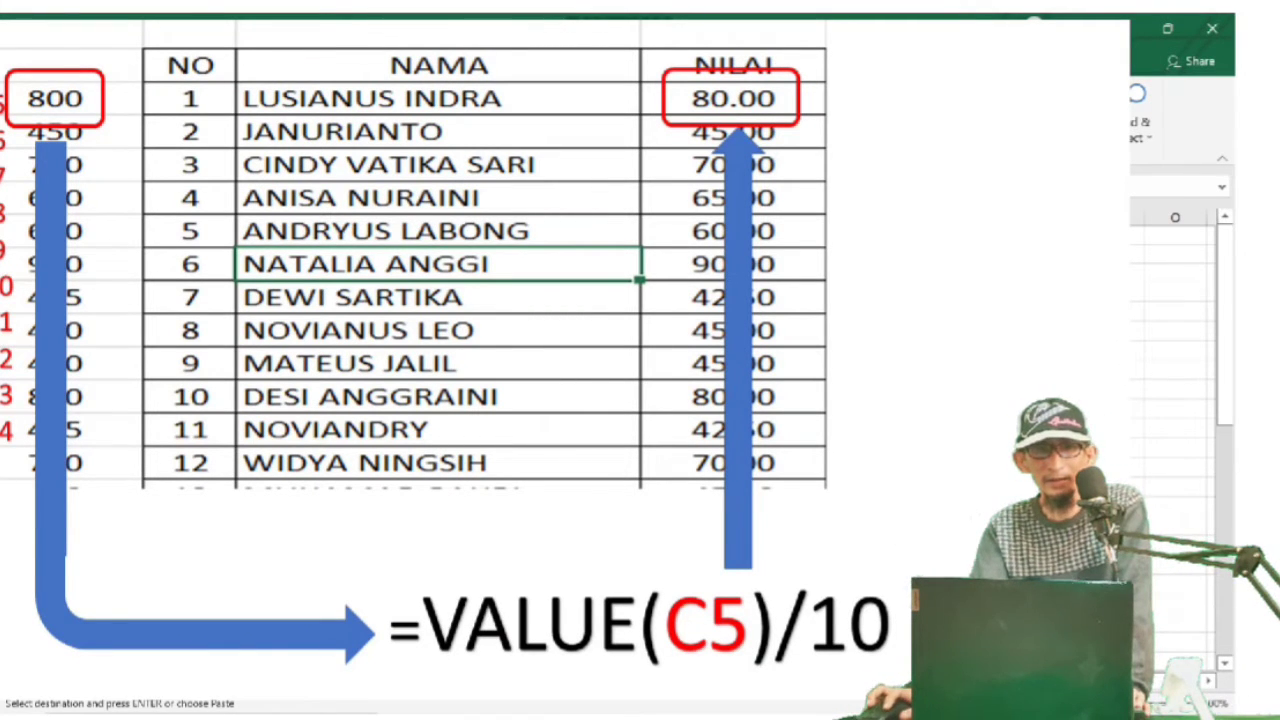
# Enter =VALUE(C5)/10 in F5 so the first NILAI shows 80.
pyautogui.write('=')
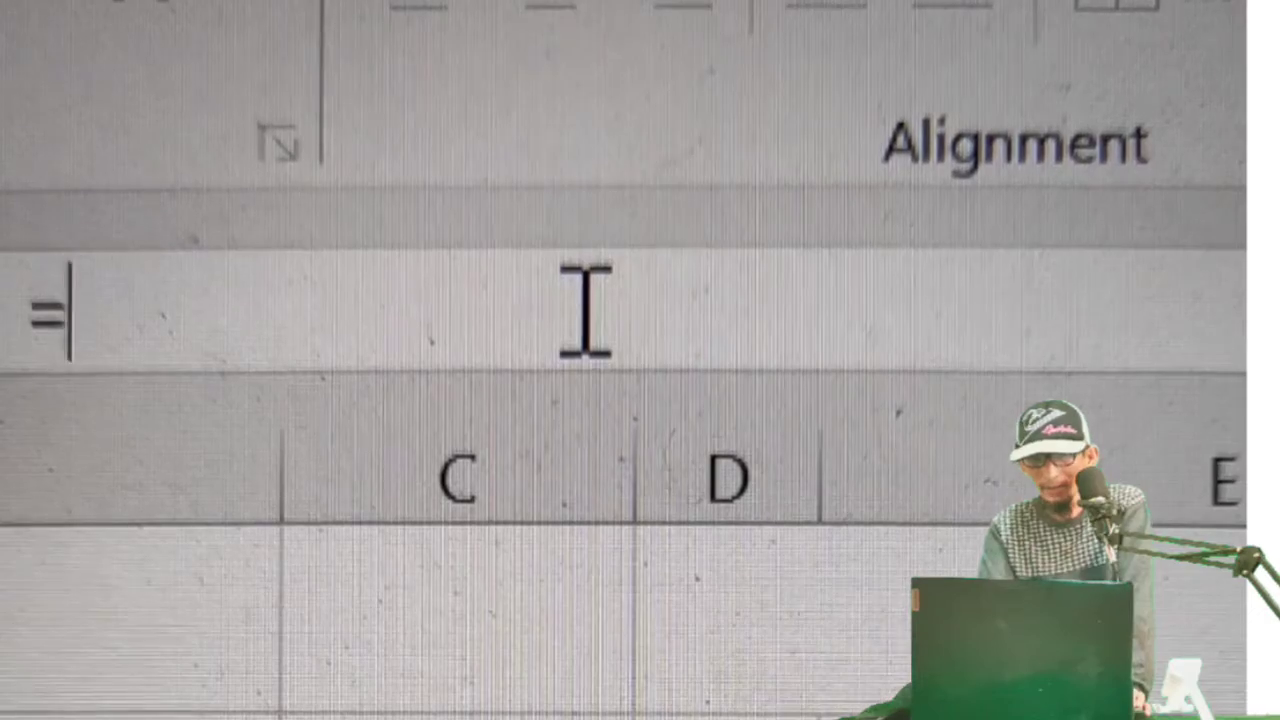
pyautogui.write('VALUE')
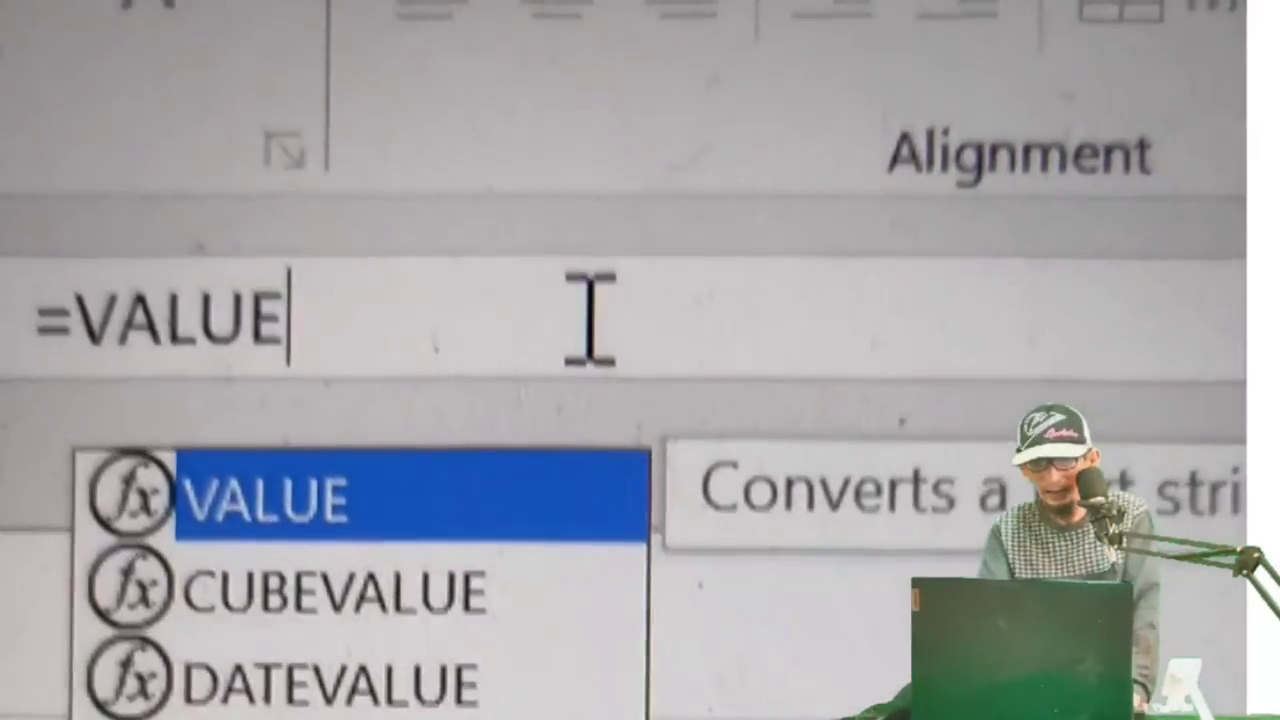
pyautogui.write('(')
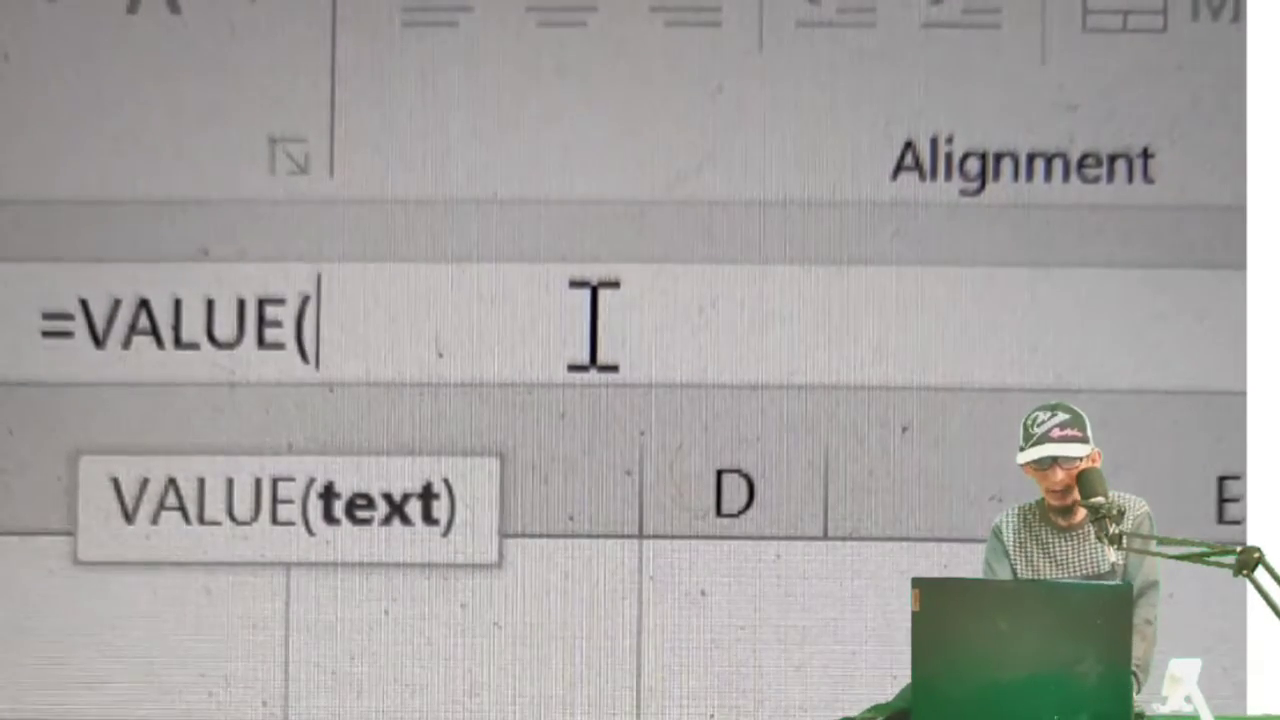
pyautogui.write('C5')
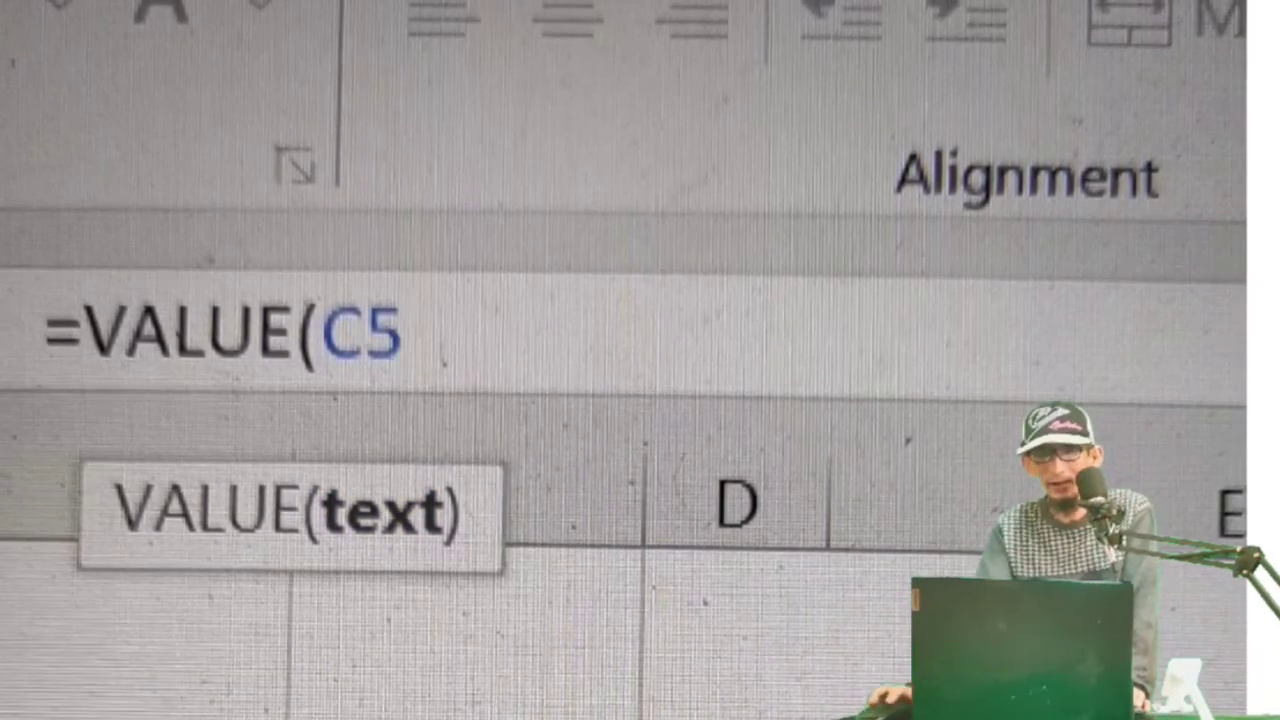
pyautogui.write(')')
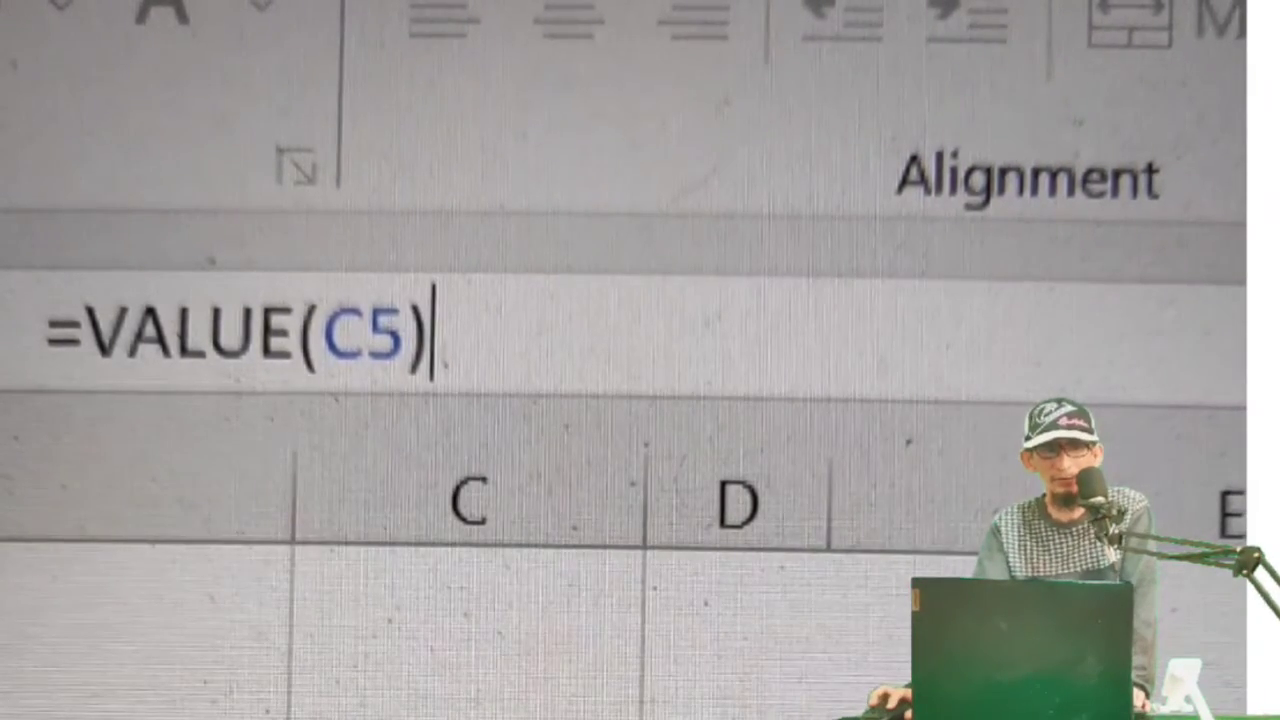
pyautogui.write('/10')
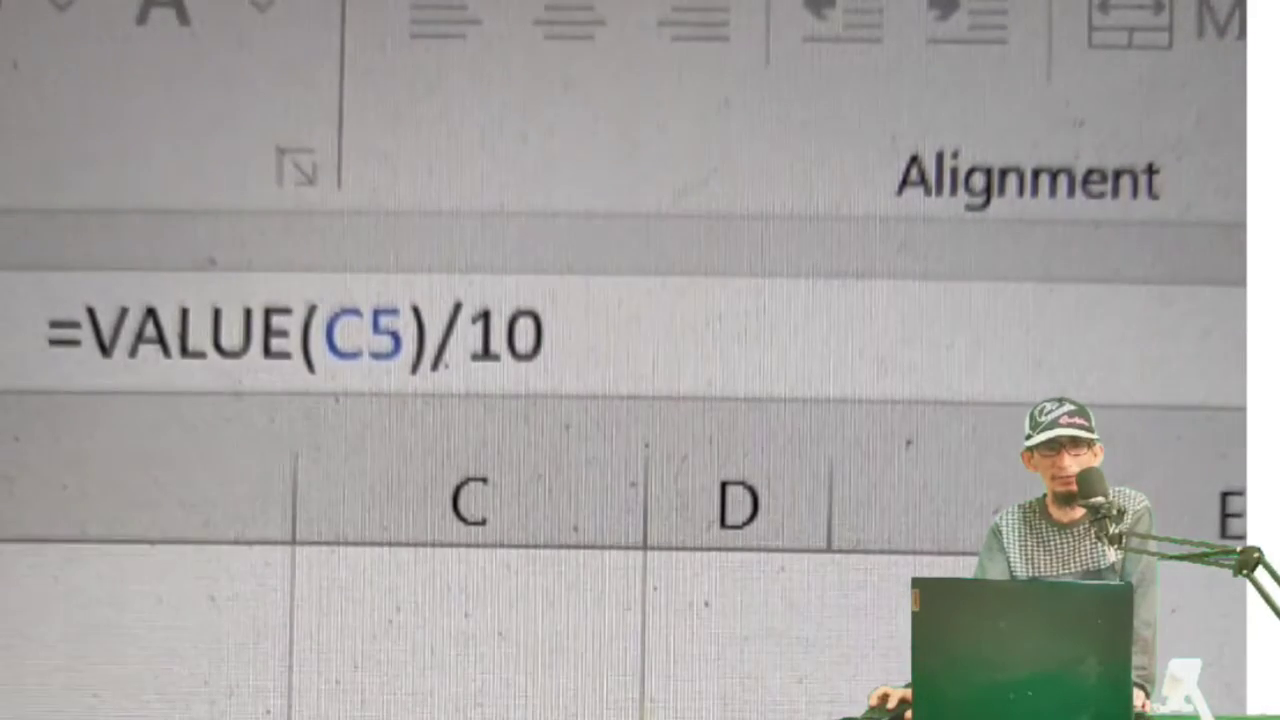
pyautogui.press('Return')
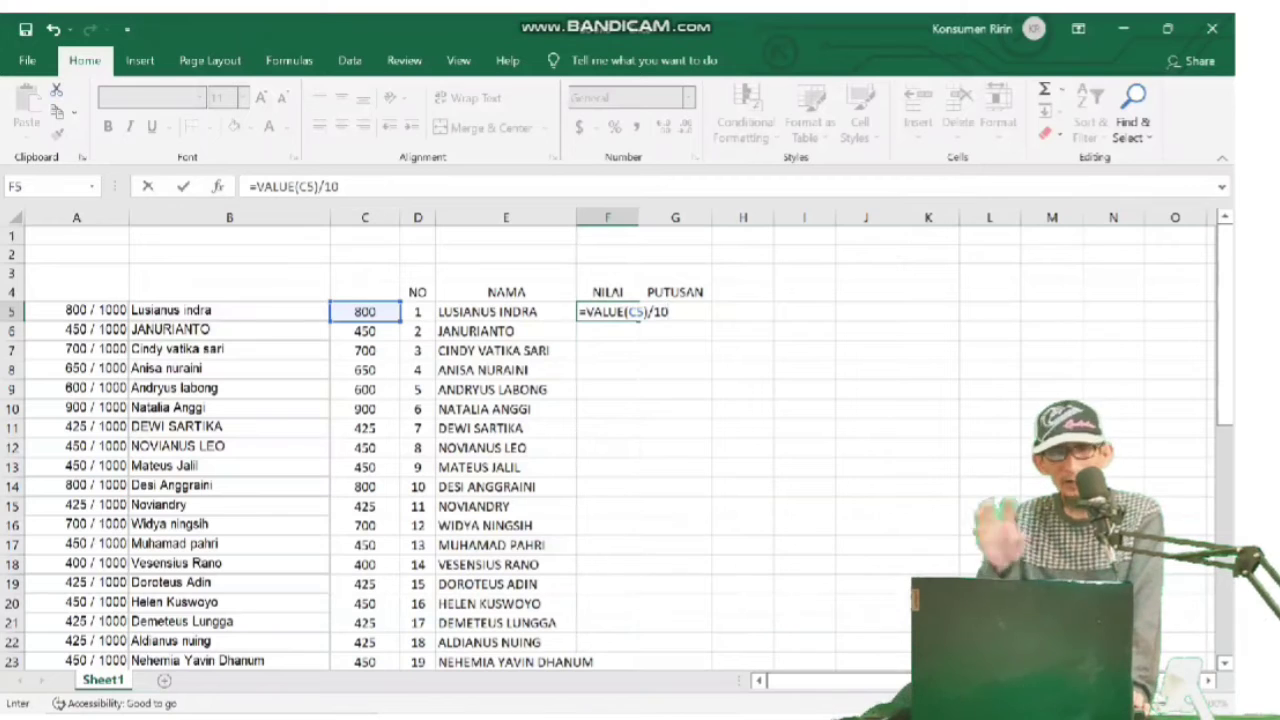
pyautogui.press('Return')
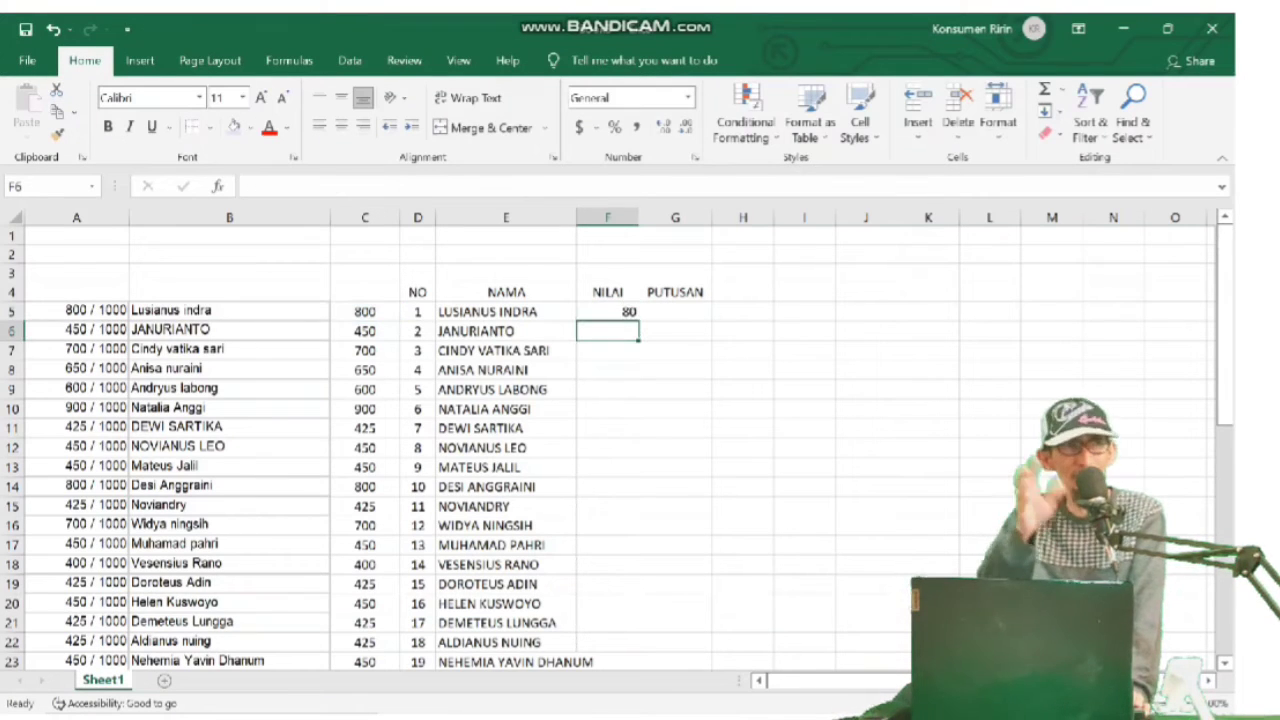
# Copy the F5 NILAI formula into F6:F45 and widen column E for the names.
pyautogui.rightClick(627, 311)
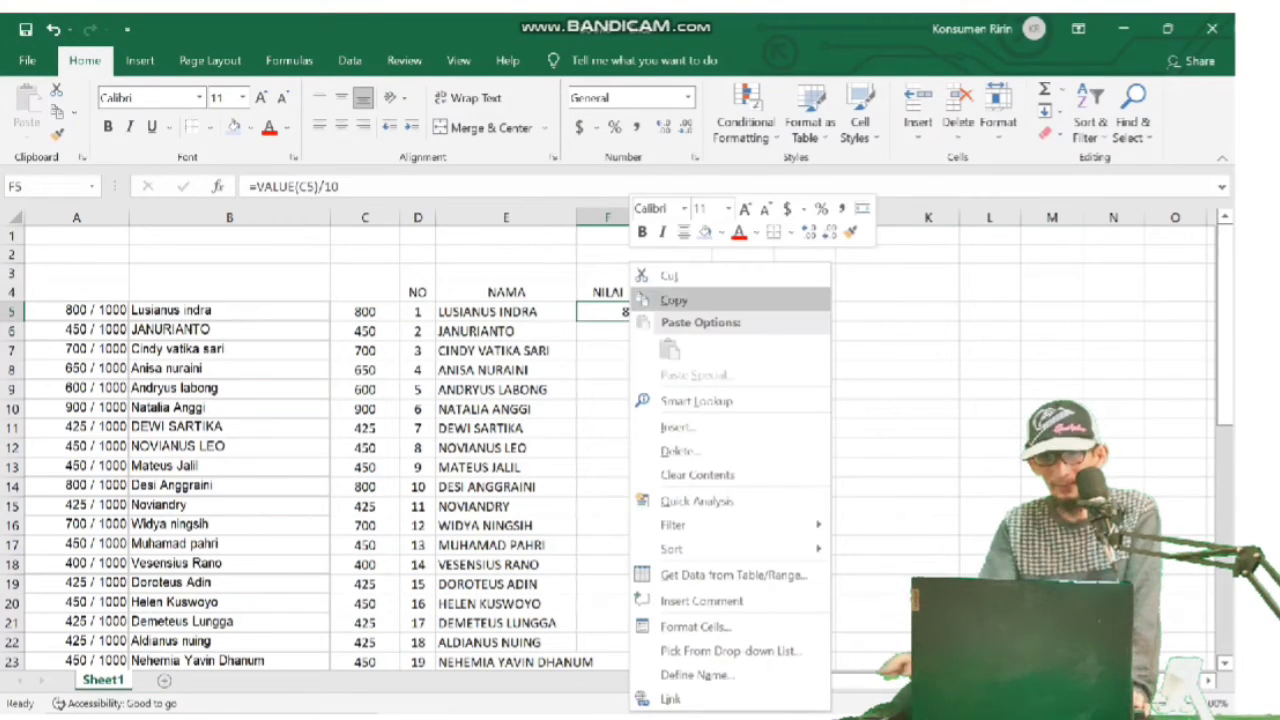
pyautogui.click(673, 300)
pyautogui.moveTo(607, 330)
pyautogui.mouseDown()
pyautogui.moveTo(638, 537)
pyautogui.moveTo(638, 653)
pyautogui.mouseUp()
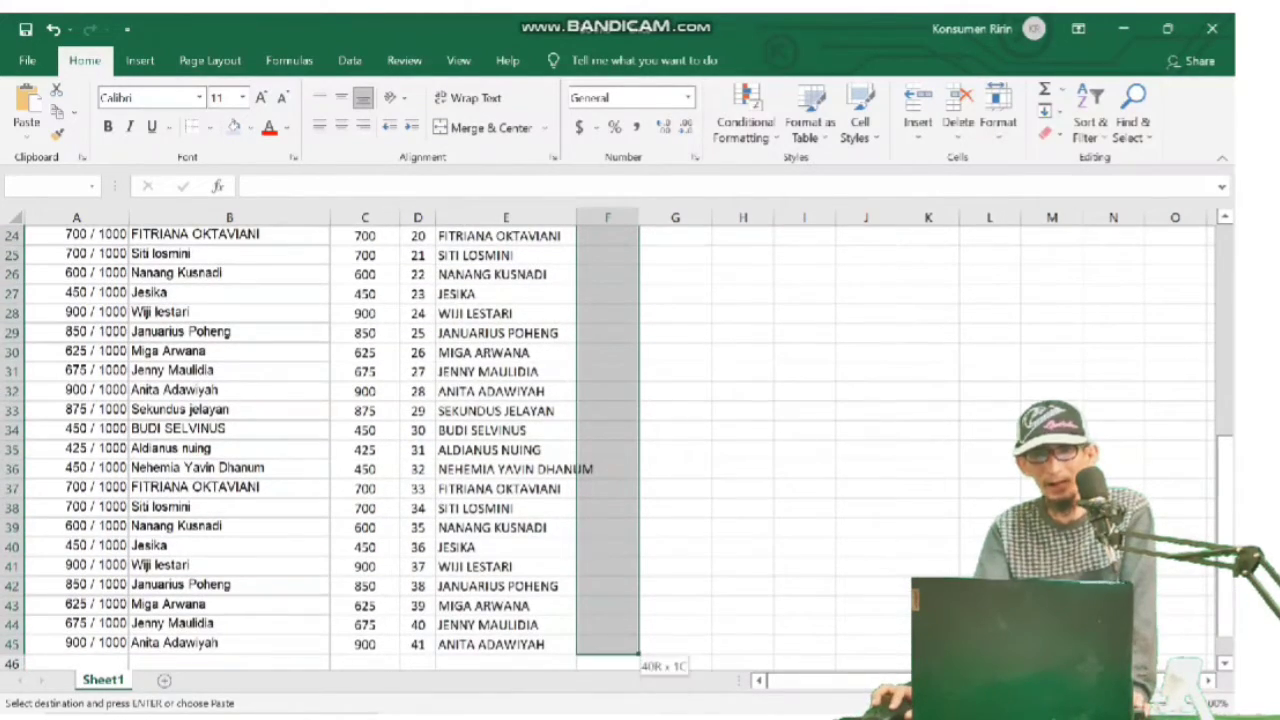
pyautogui.hotkey('ctrl', 'v')
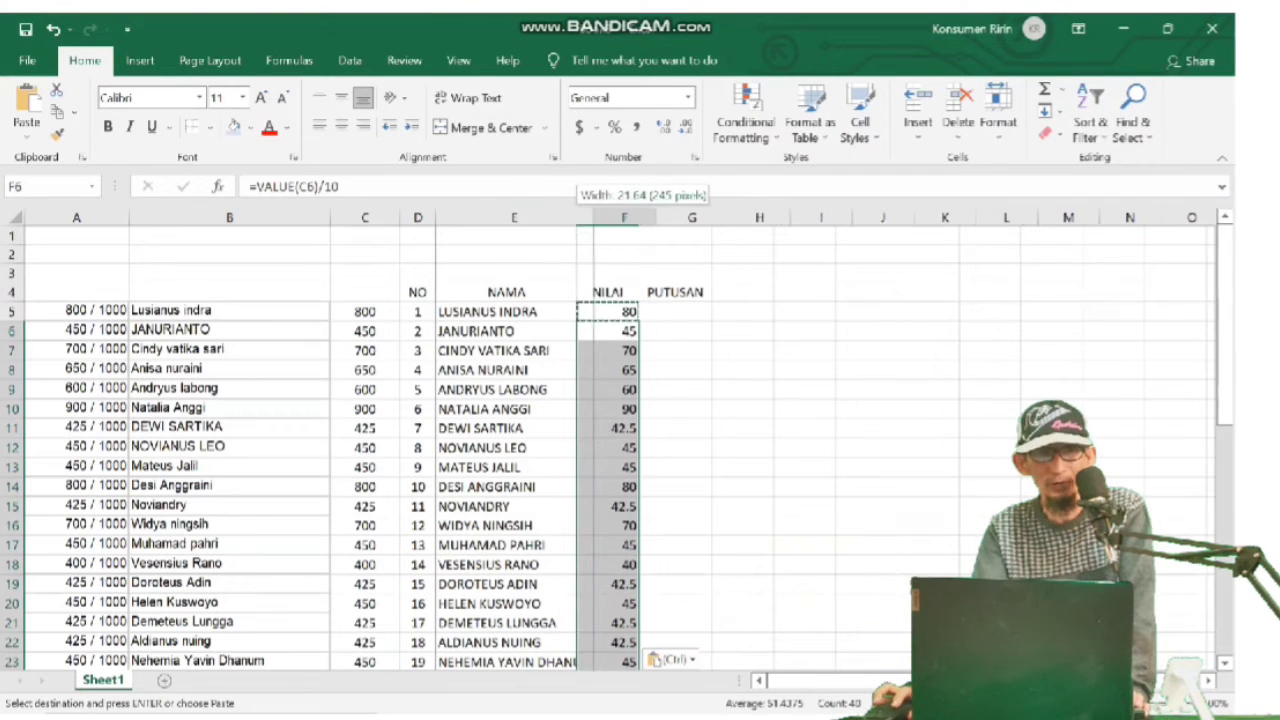
pyautogui.moveTo(576, 217); pyautogui.dragTo(664, 217)
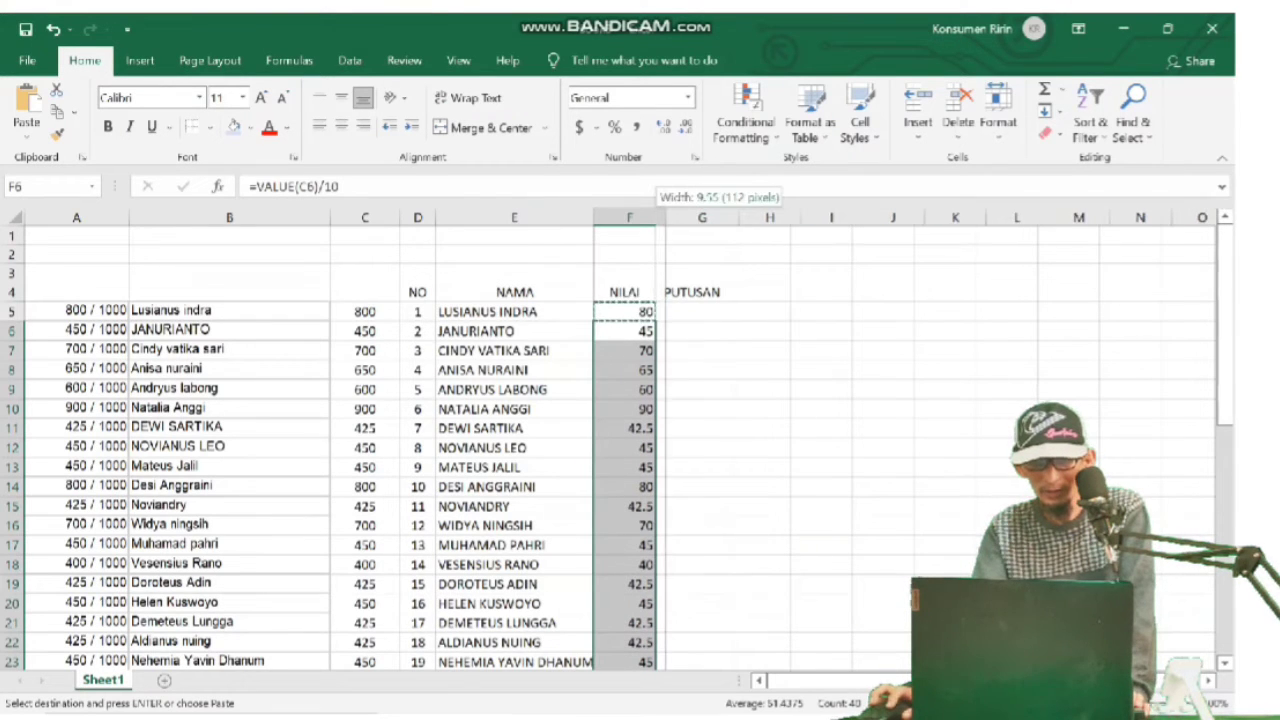
# Show the F5:F45 scores with two decimal places and widen column G for PUTUSAN.
pyautogui.moveTo(629, 311)
pyautogui.mouseDown()
pyautogui.moveTo(660, 645)
pyautogui.moveTo(665, 632)
pyautogui.mouseUp()
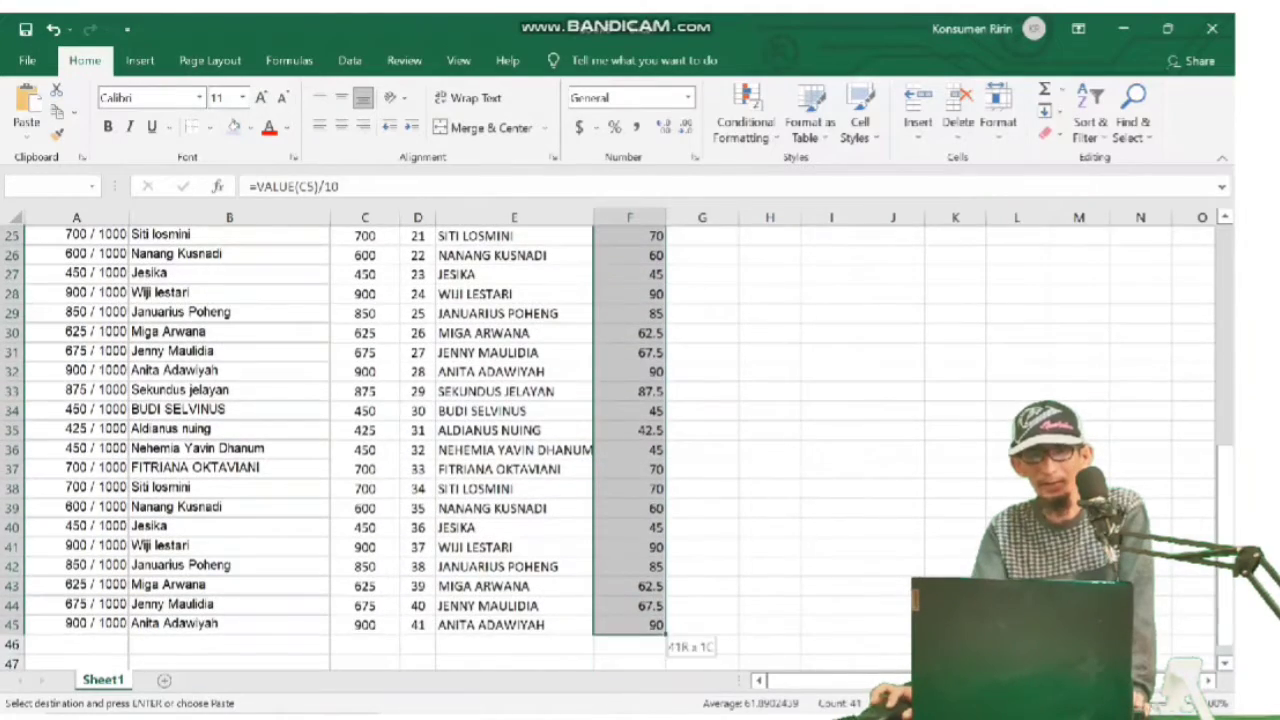
pyautogui.press('Escape')
pyautogui.scroll(6, 300, 440)
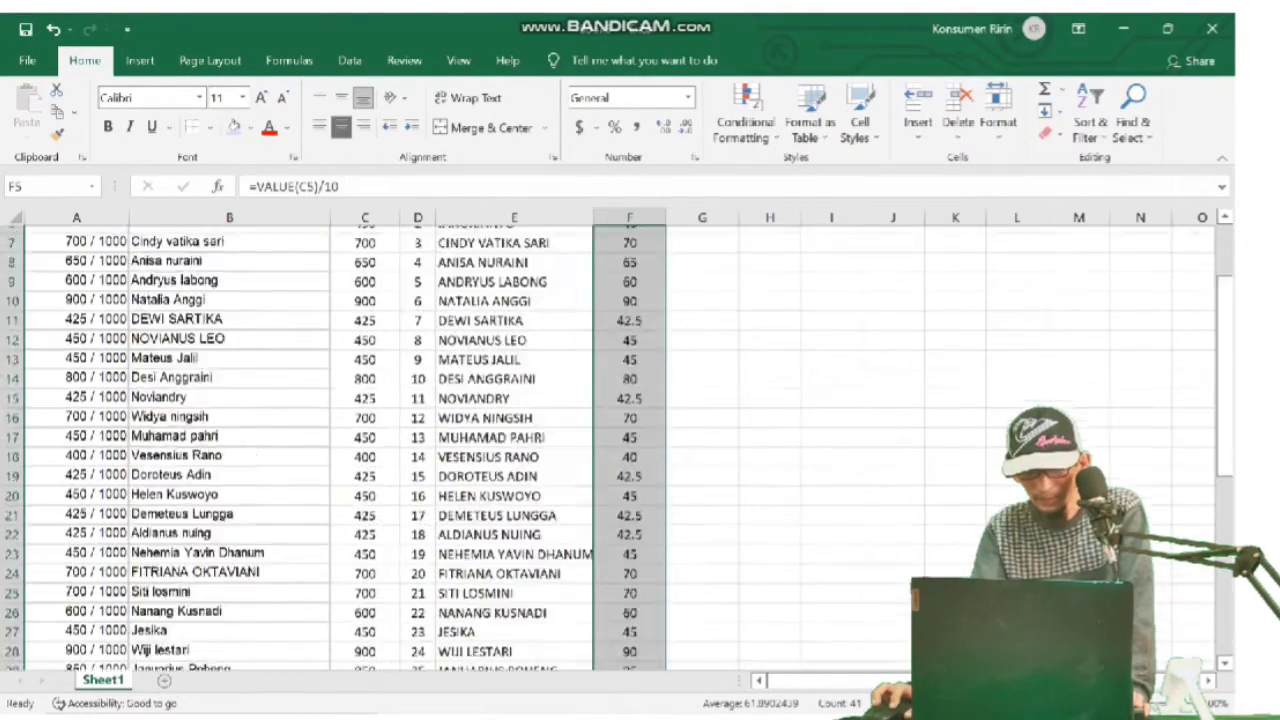
pyautogui.scroll(2, 300, 440)
pyautogui.click(663, 127)
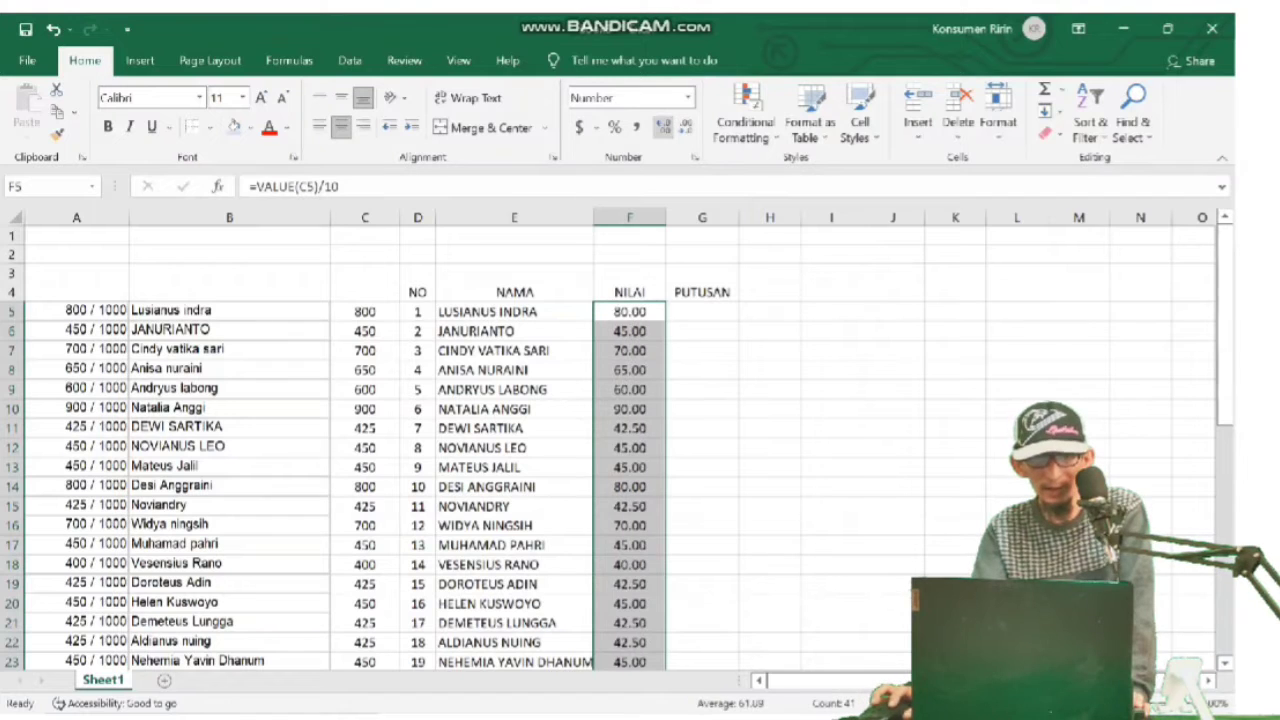
pyautogui.click(769, 428)
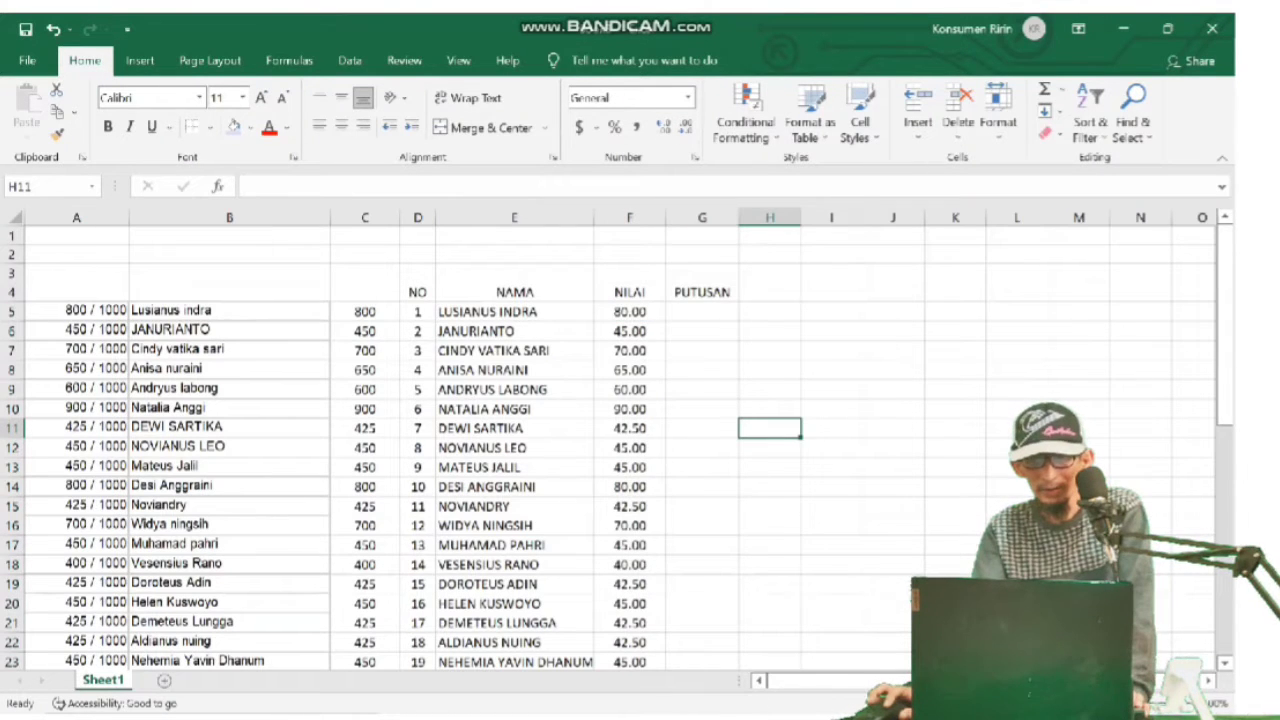
pyautogui.moveTo(738, 217); pyautogui.dragTo(754, 217)
# Enter =IF(F5>=60,"LULUS","REMEDIAL") in G5 so the first student shows LULUS.
pyautogui.click(710, 311)
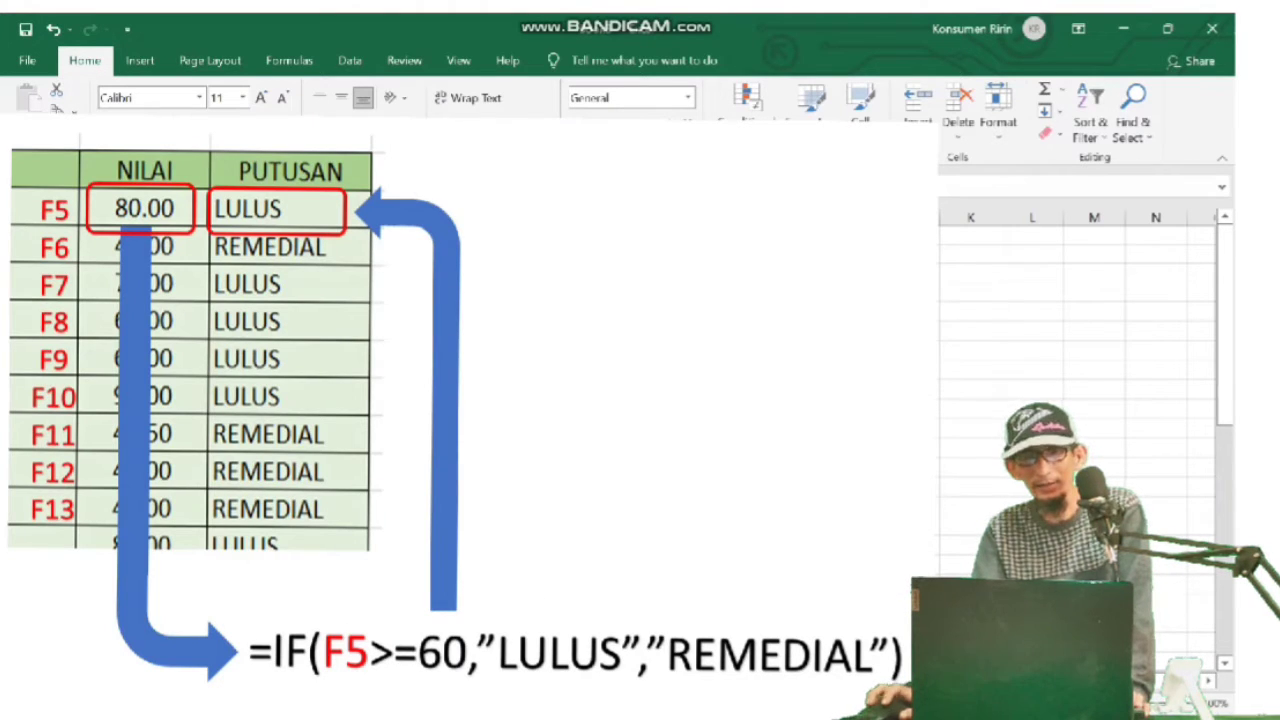
pyautogui.write('=if')
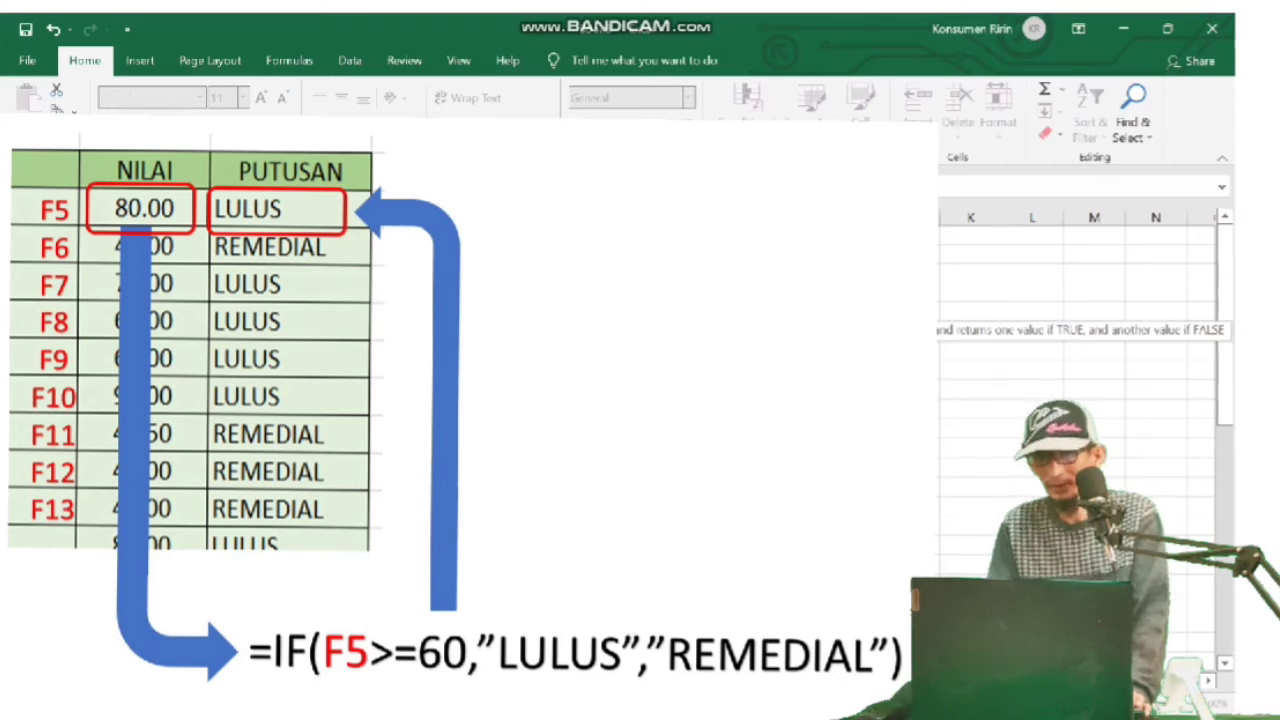
pyautogui.write('(')
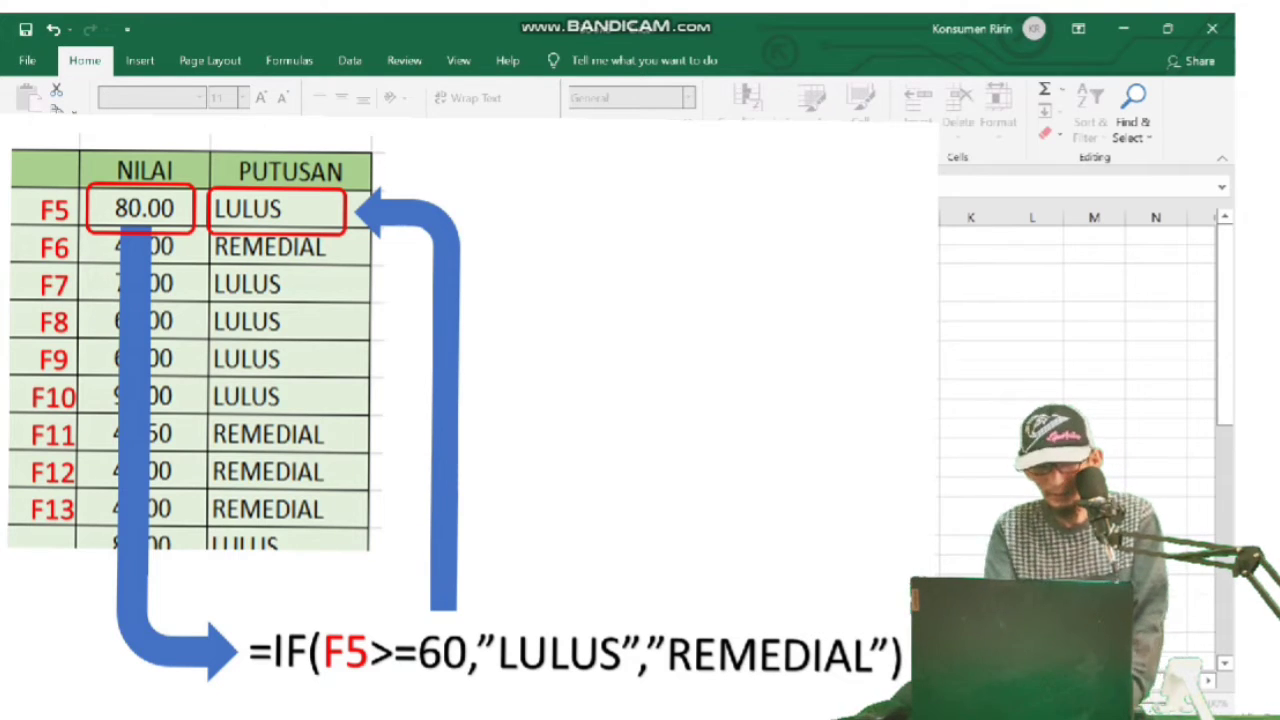
pyautogui.write('=IF')
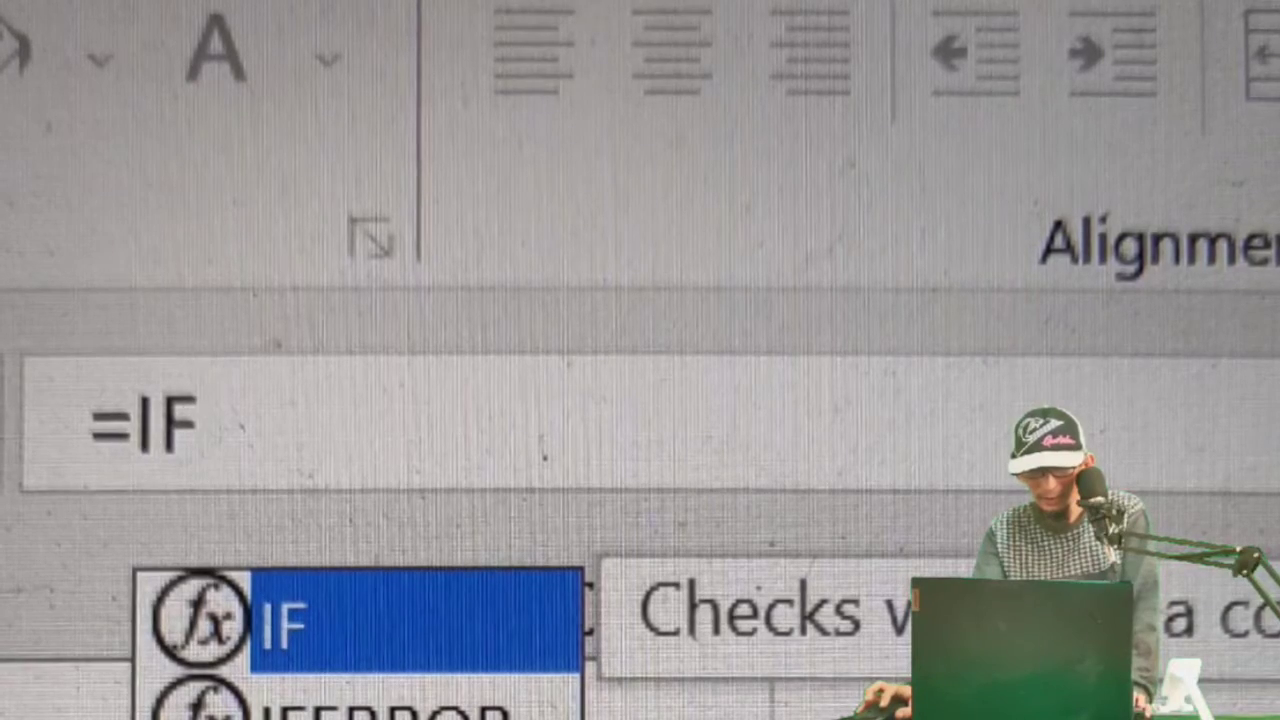
pyautogui.write('(')
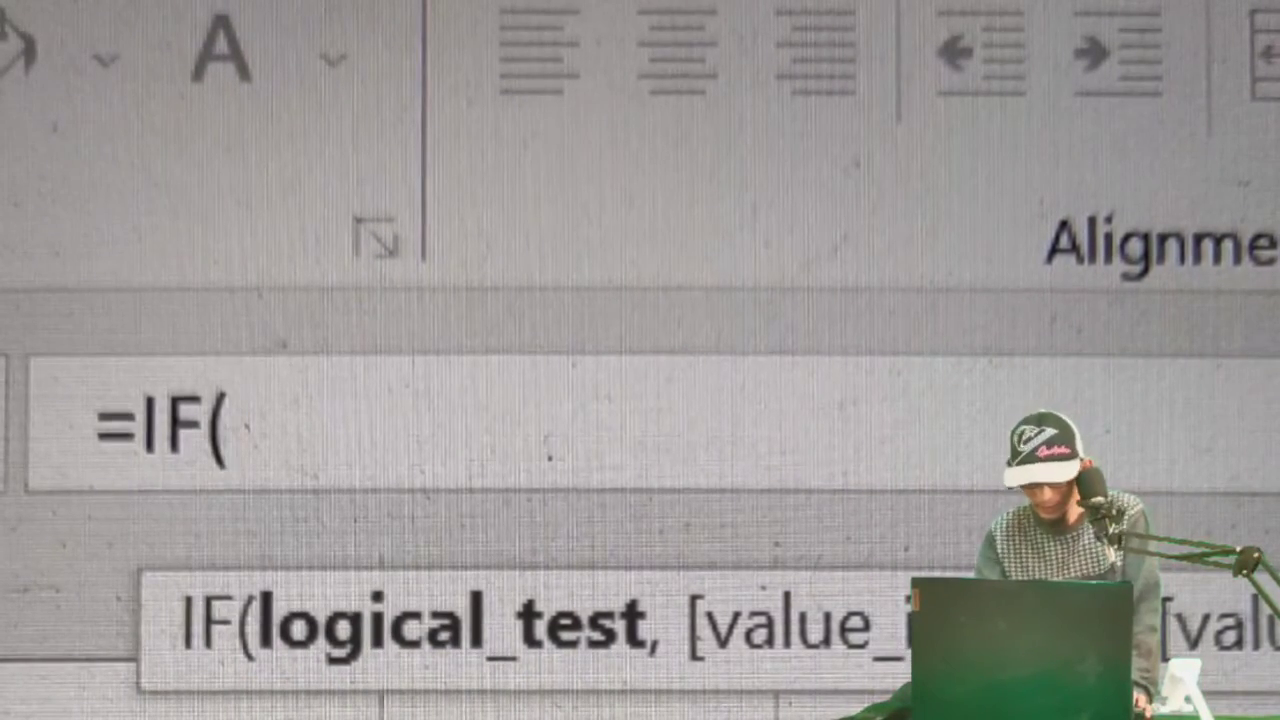
pyautogui.write('F5')
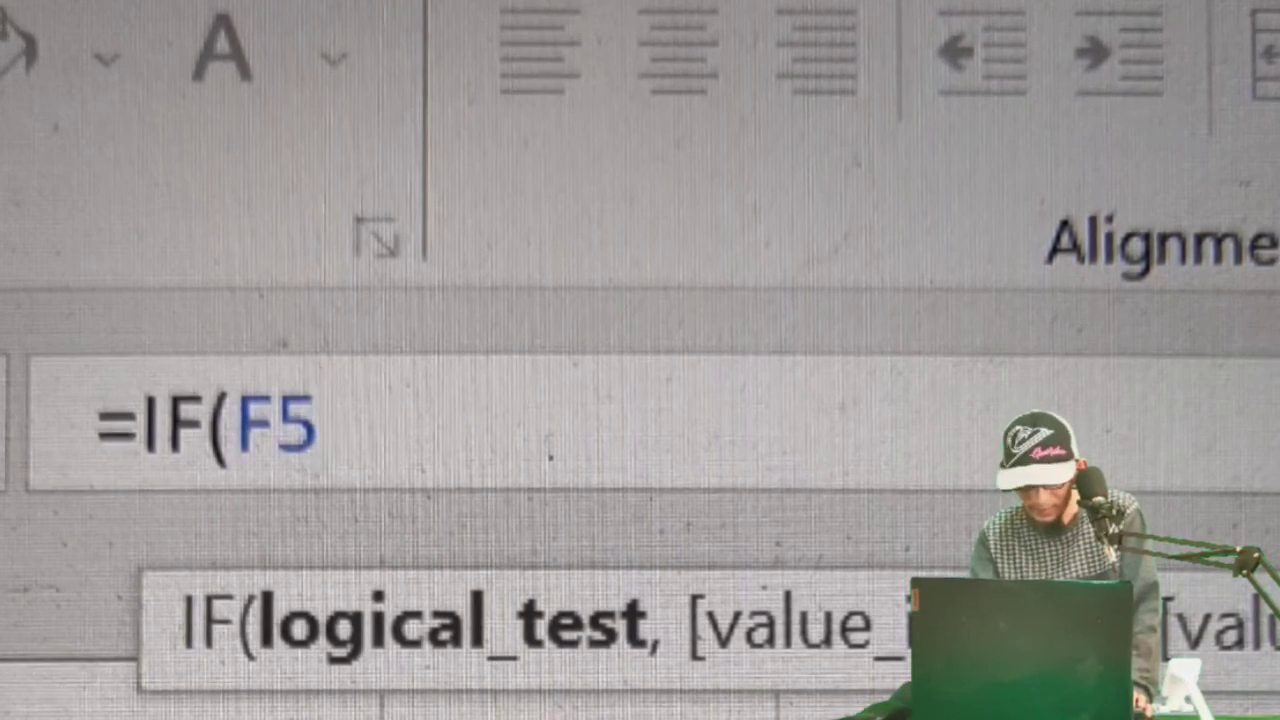
pyautogui.write('>')
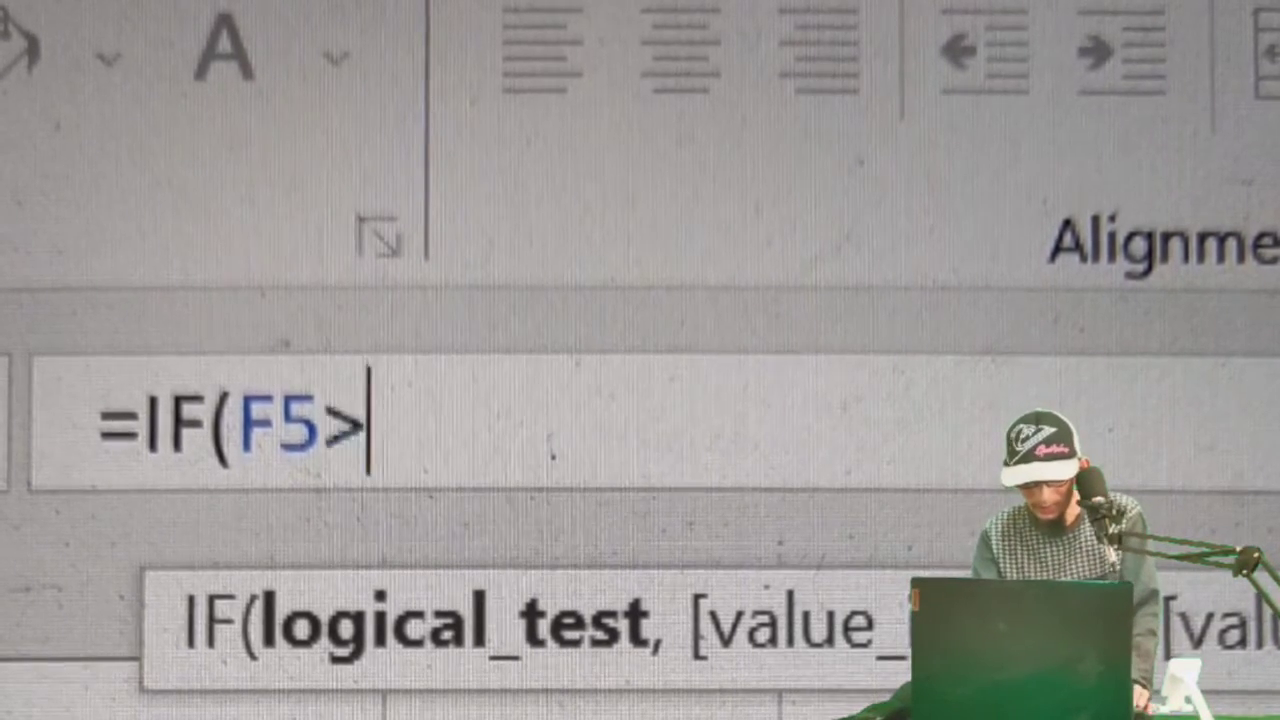
pyautogui.write('=')
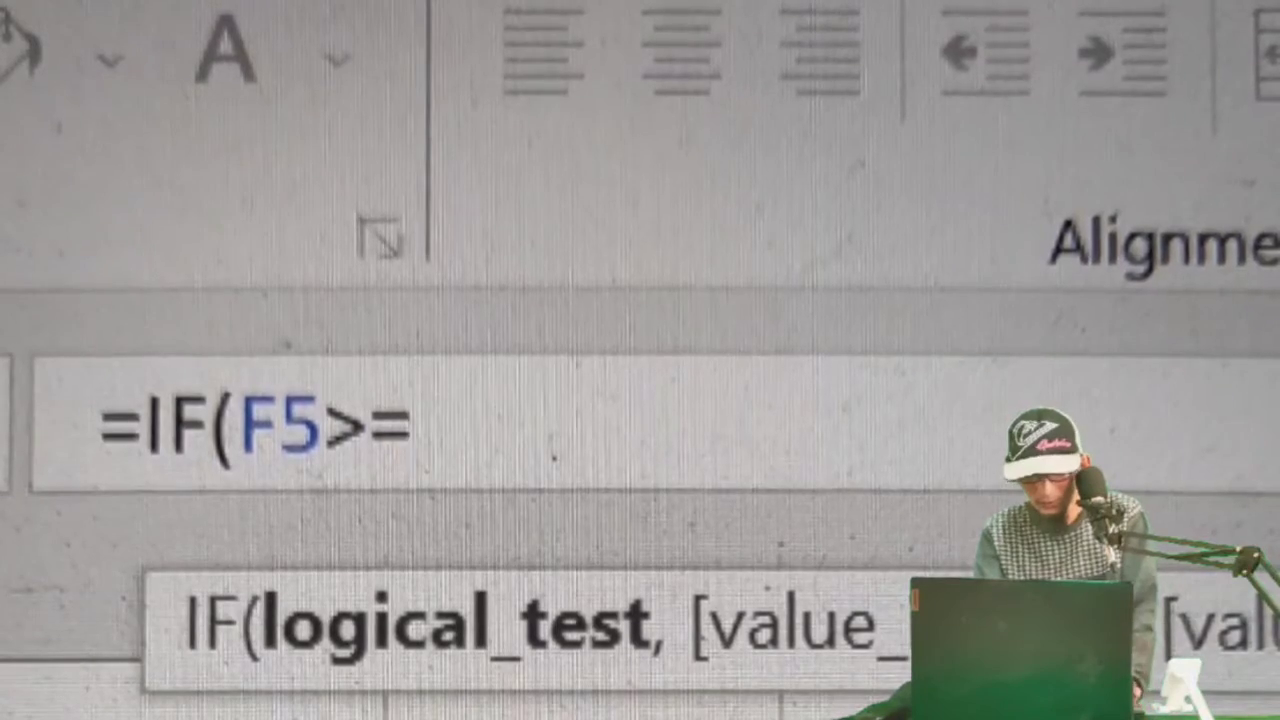
pyautogui.write('60')
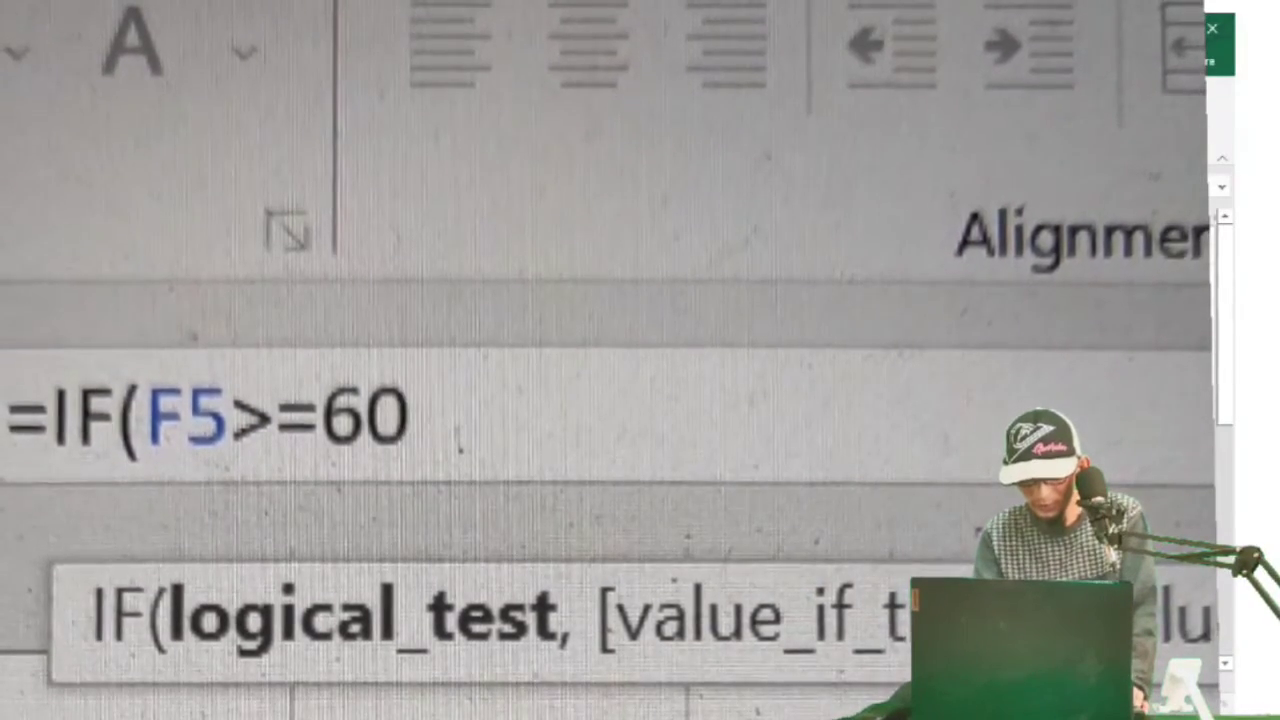
pyautogui.write(',"')
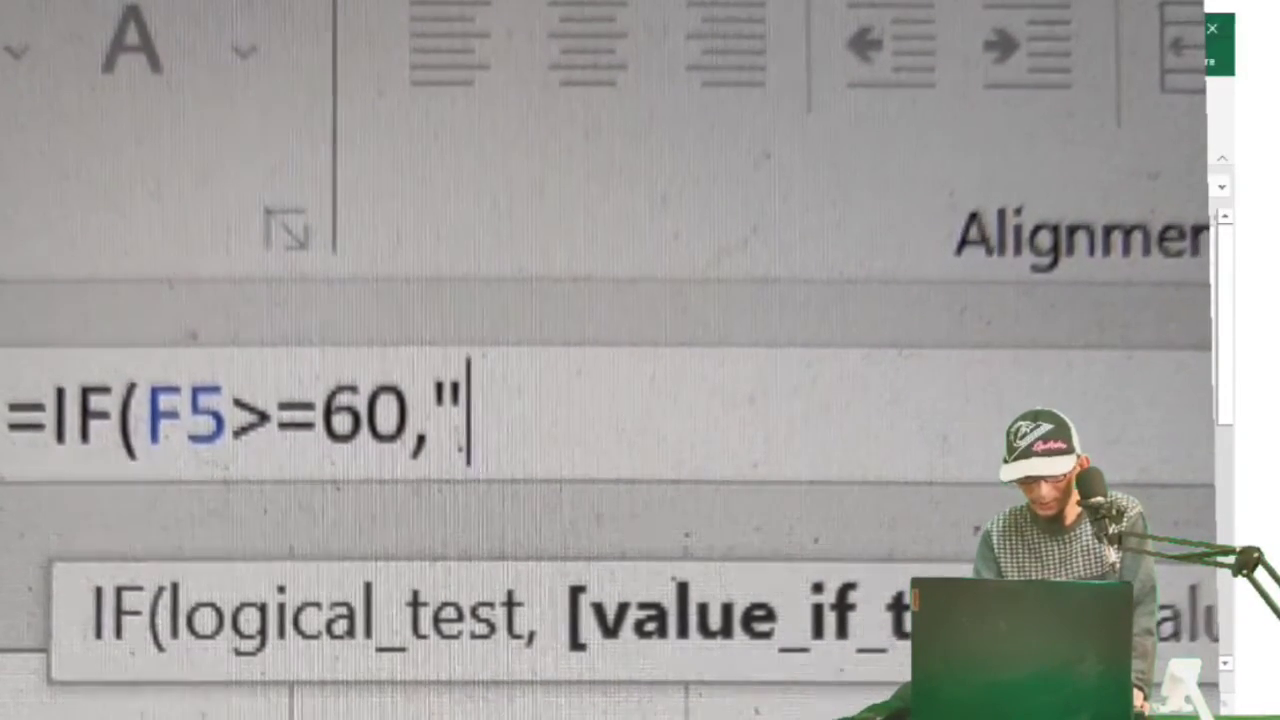
pyautogui.write('LULUS')
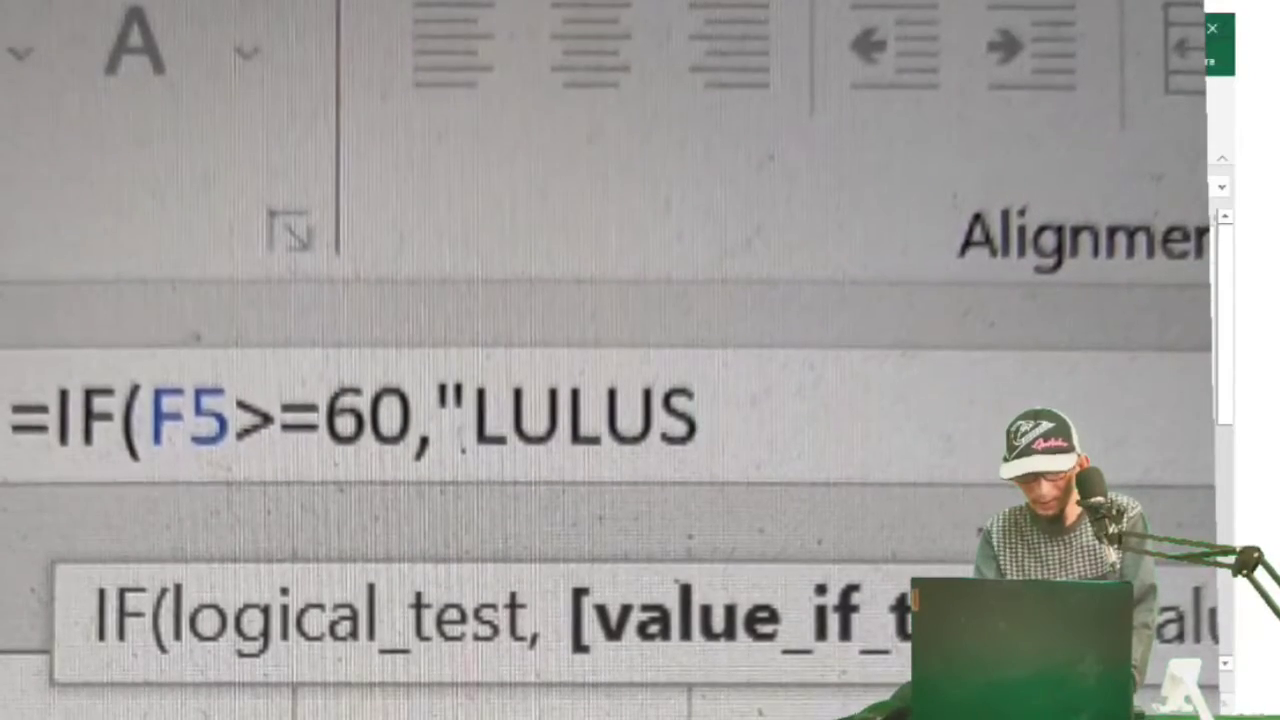
pyautogui.write('",')
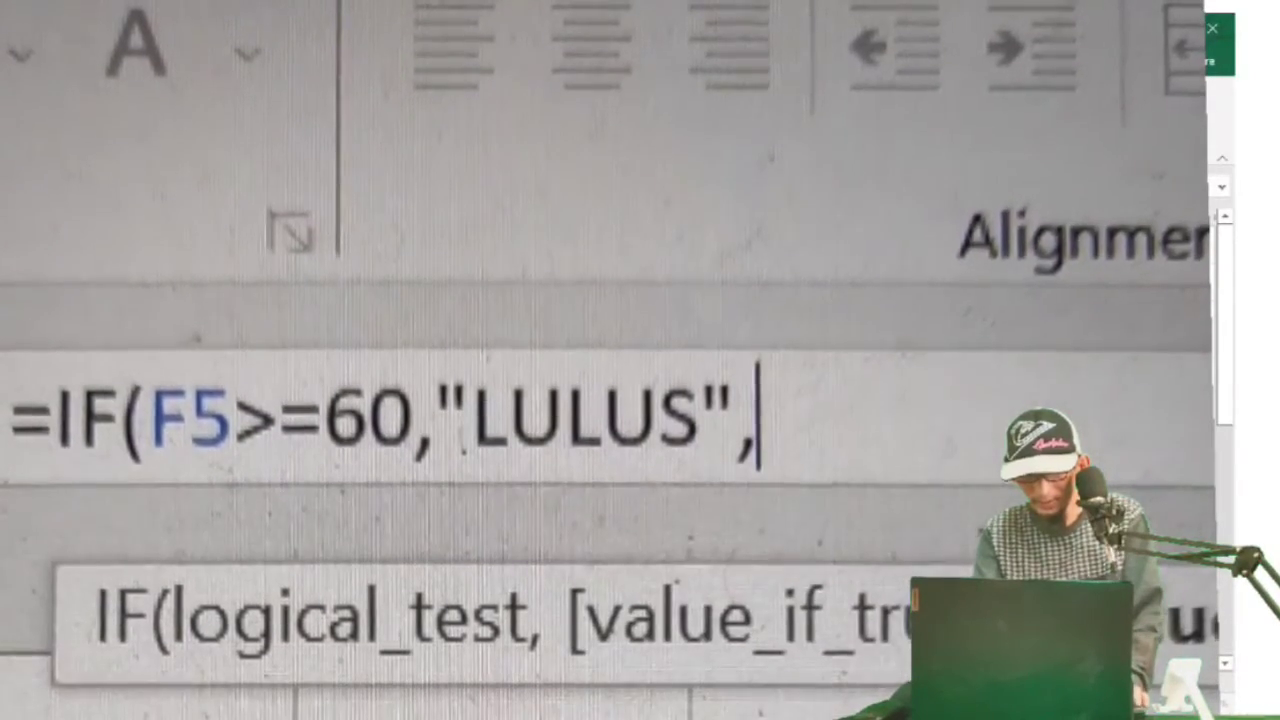
pyautogui.write('"')
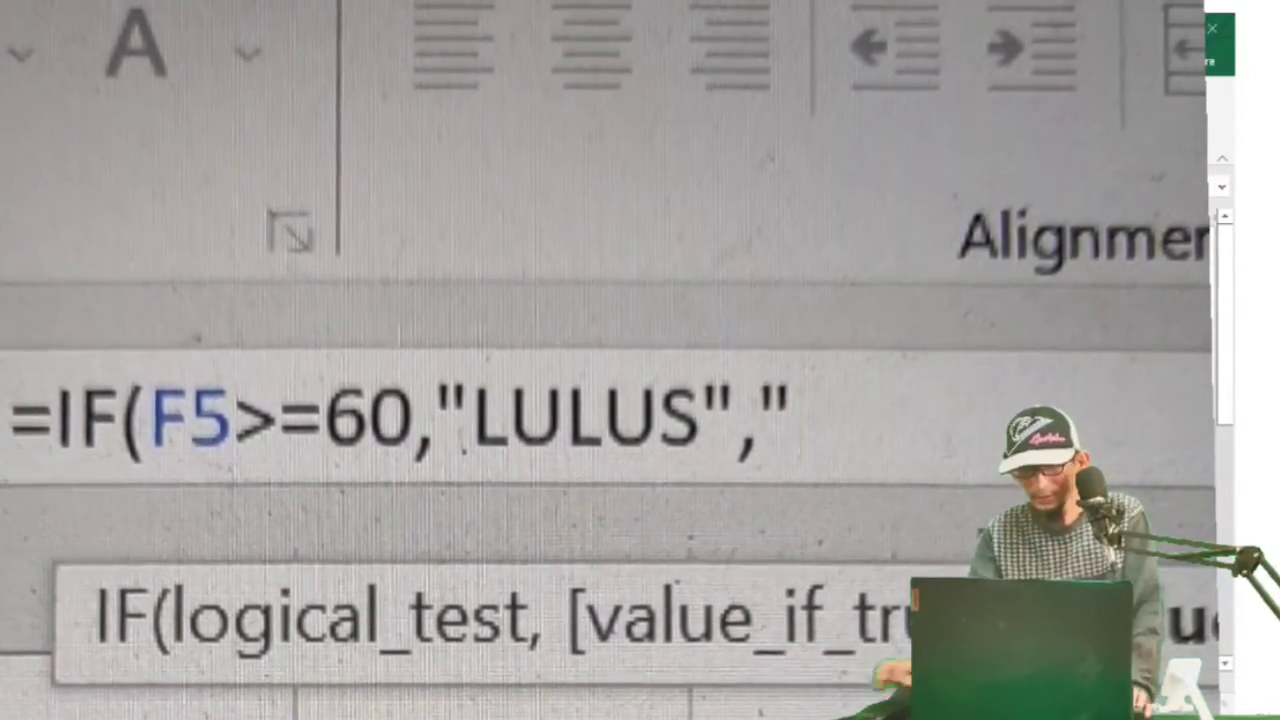
pyautogui.write('REME')
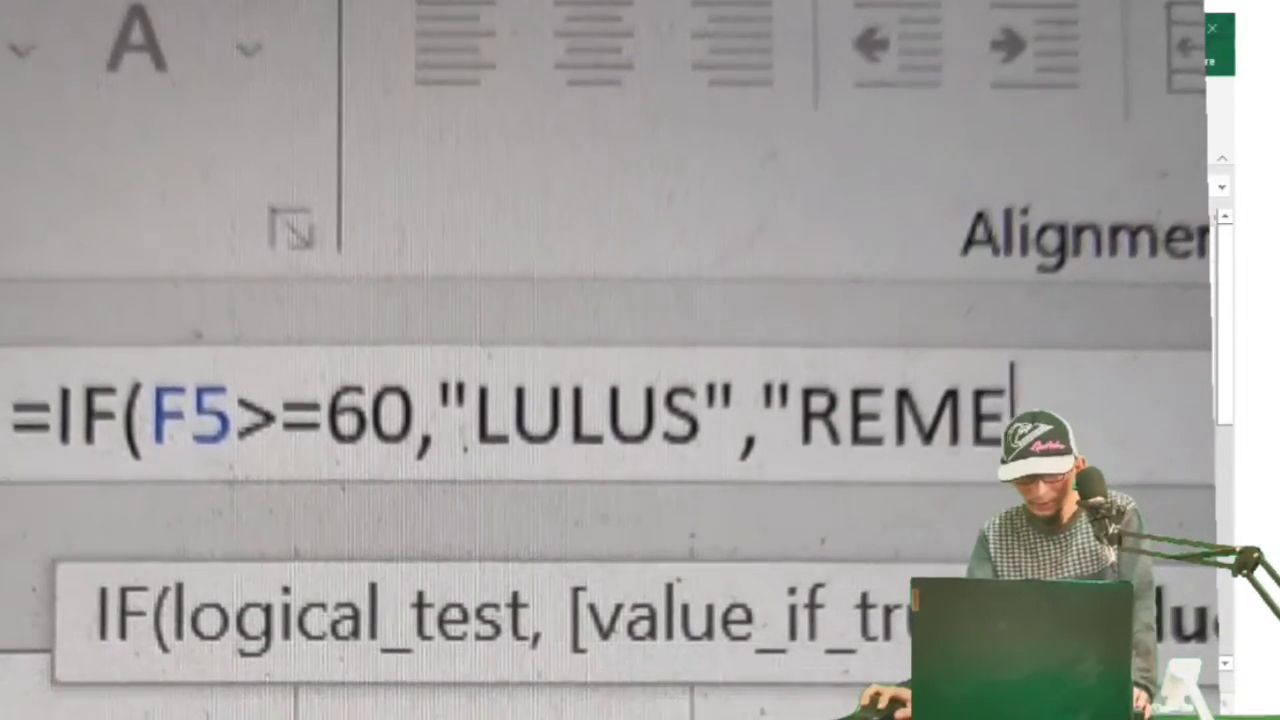
pyautogui.write('DIAL')
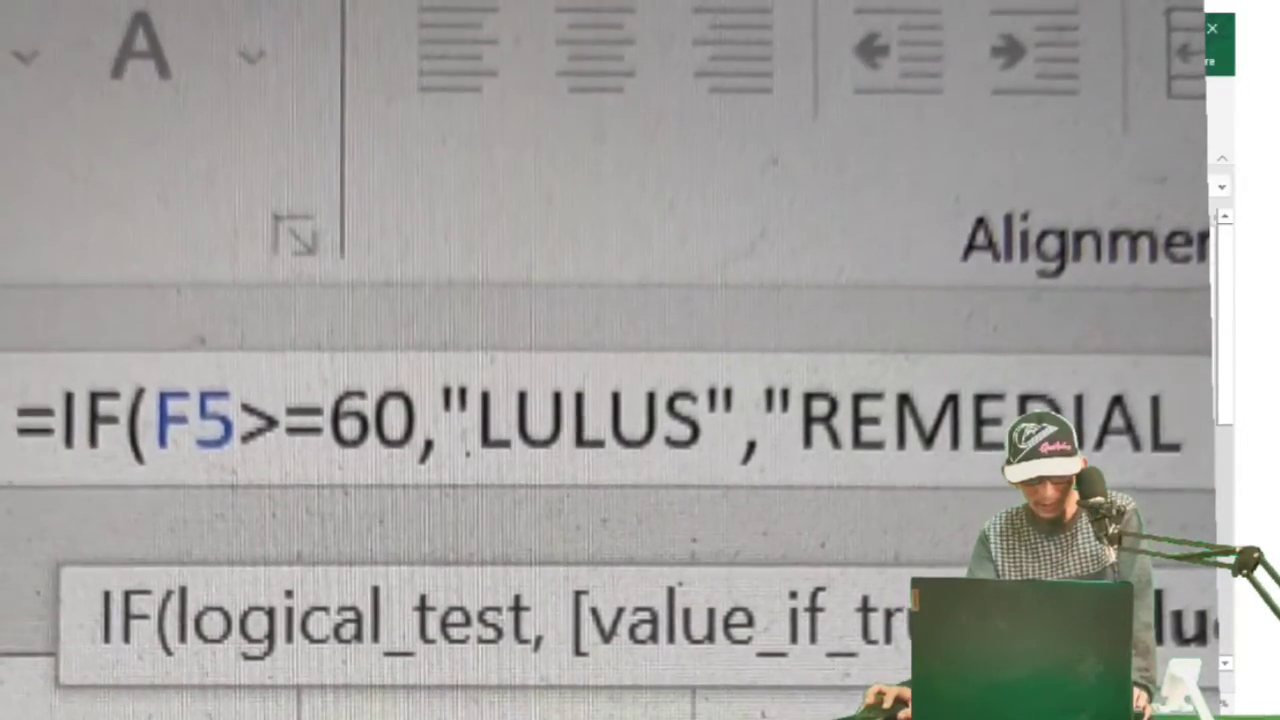
pyautogui.write('"')
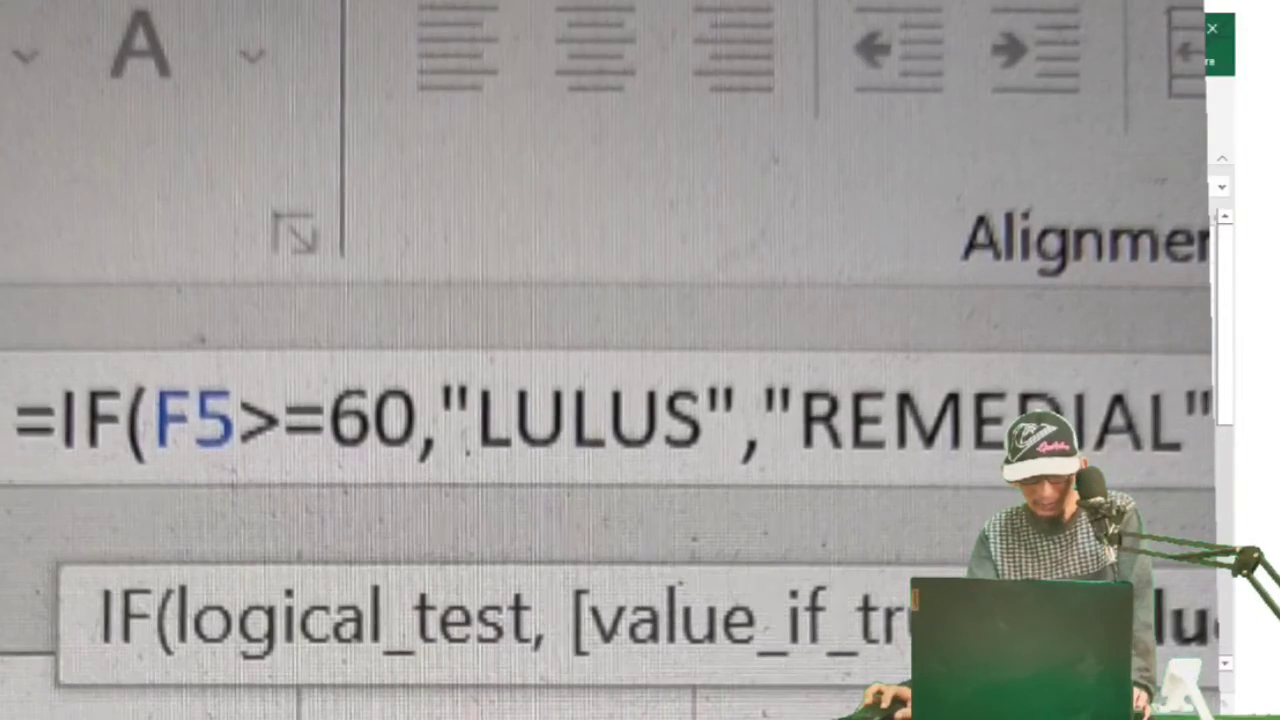
pyautogui.write(')')
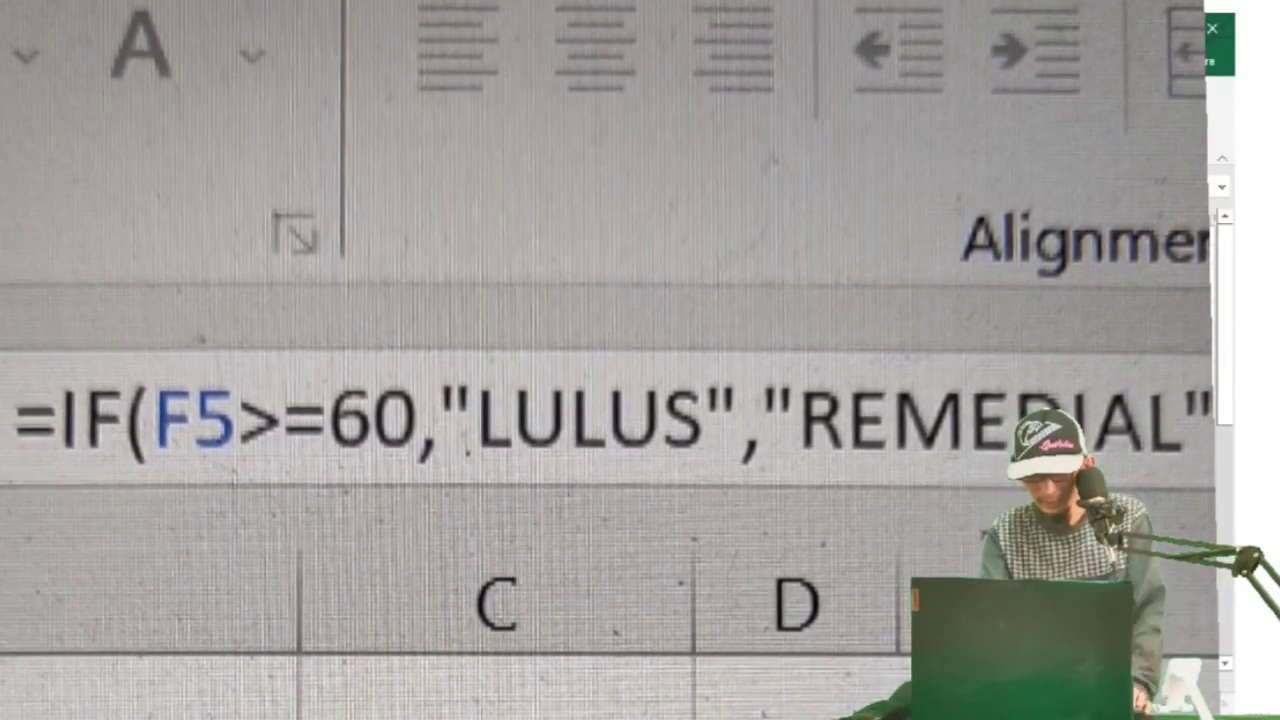
pyautogui.press('Return')
pyautogui.click(710, 311)
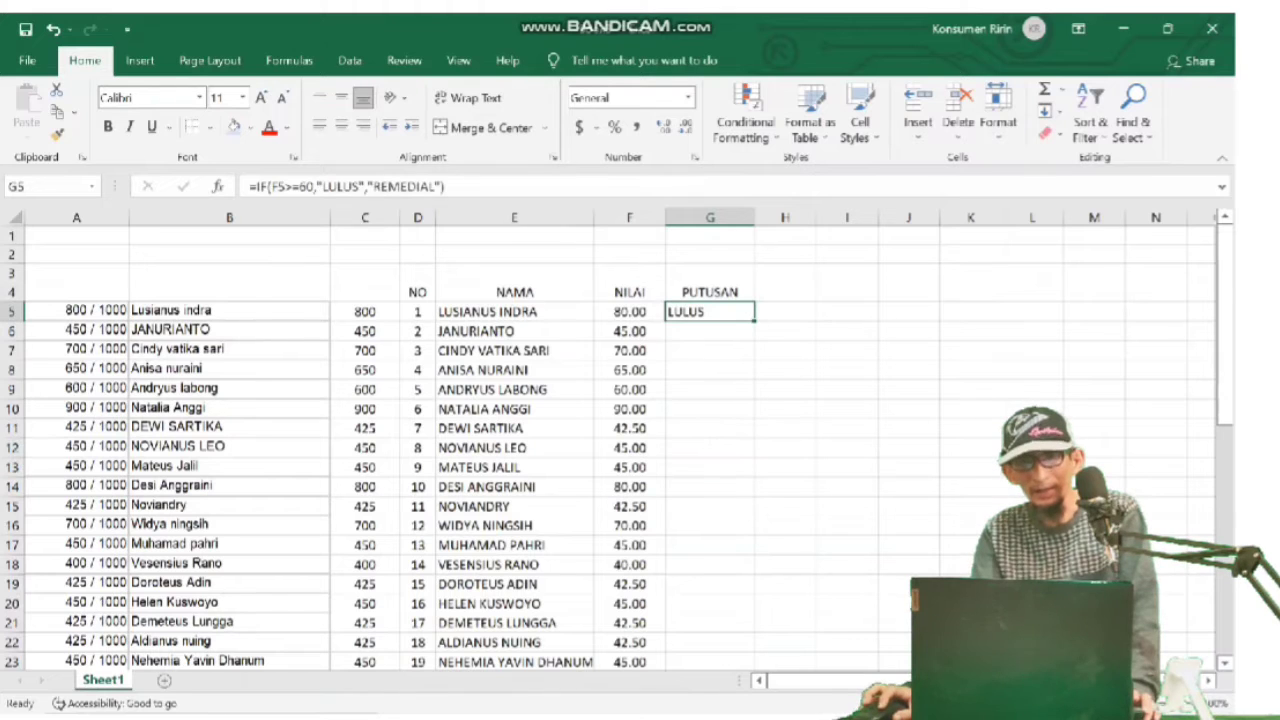
# Copy the G5 IF formula into G6:G45 so every student gets LULUS or REMEDIAL.
pyautogui.rightClick(700, 308)
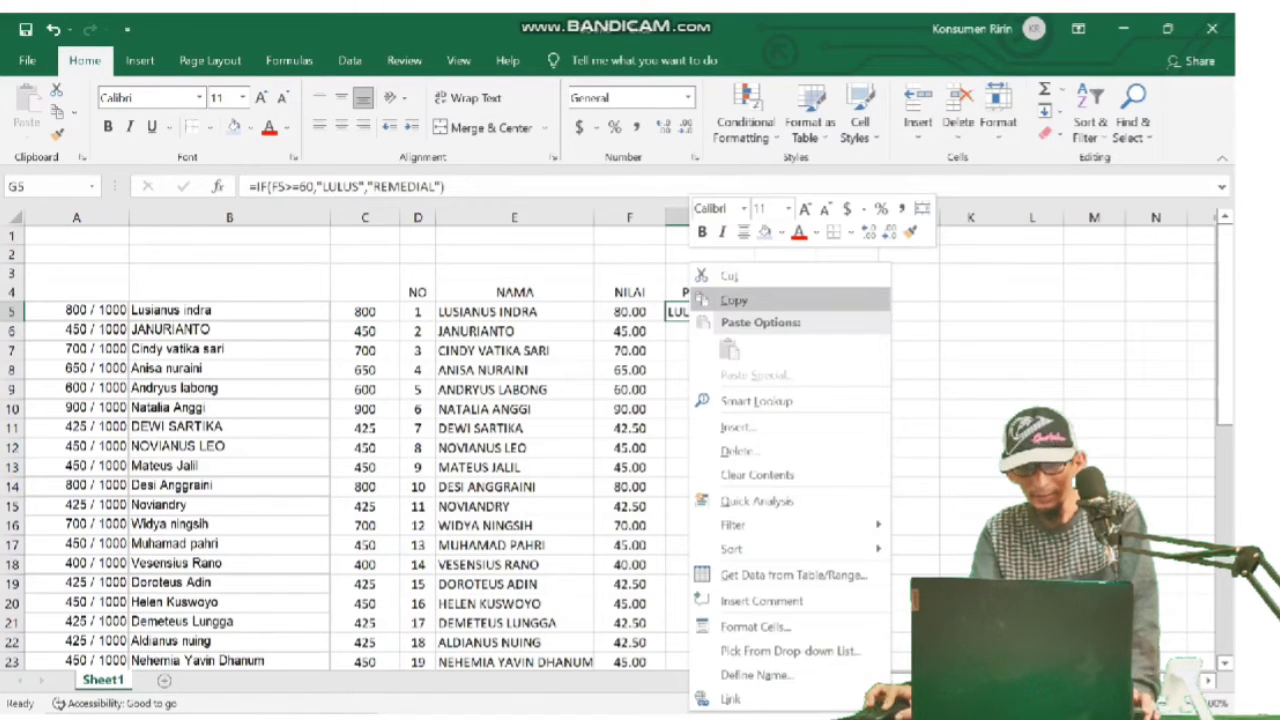
pyautogui.click(733, 300)
pyautogui.moveTo(710, 331)
pyautogui.mouseDown()
pyautogui.moveTo(756, 652)
pyautogui.moveTo(756, 636)
pyautogui.mouseUp()
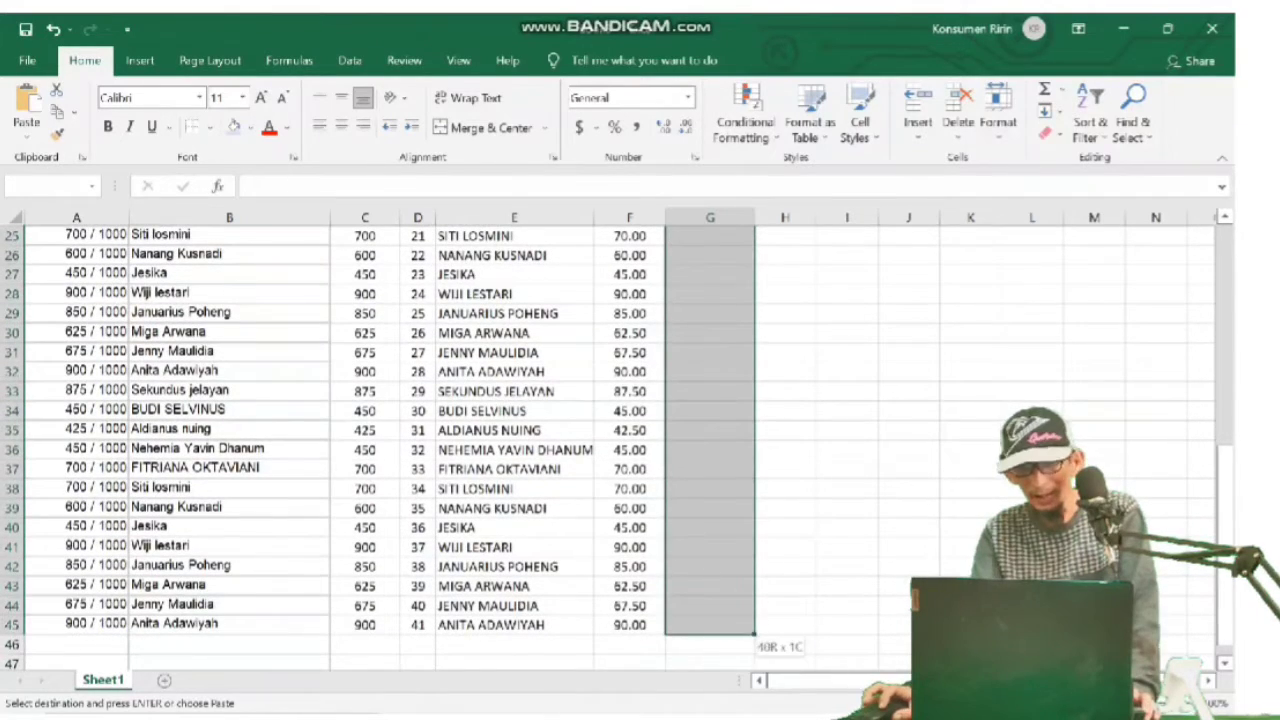
pyautogui.click(27, 110)
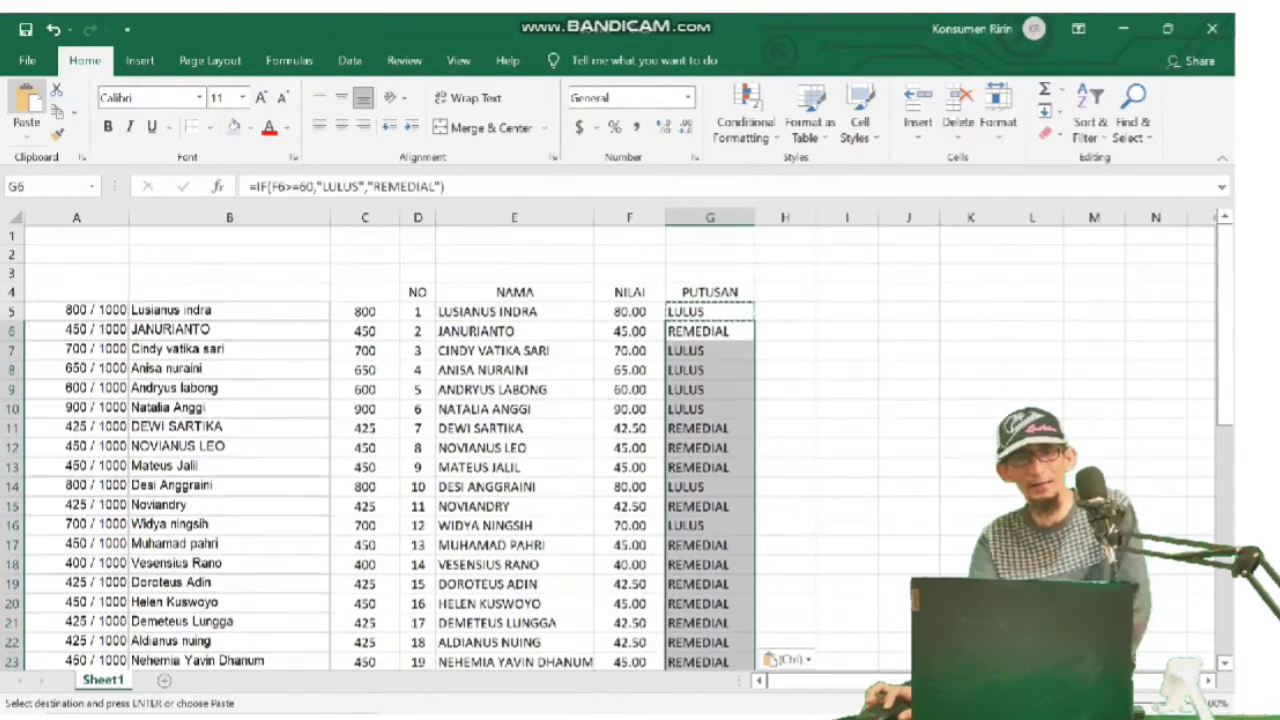
pyautogui.click(847, 331)
pyautogui.click(710, 506)
pyautogui.click(1155, 389)
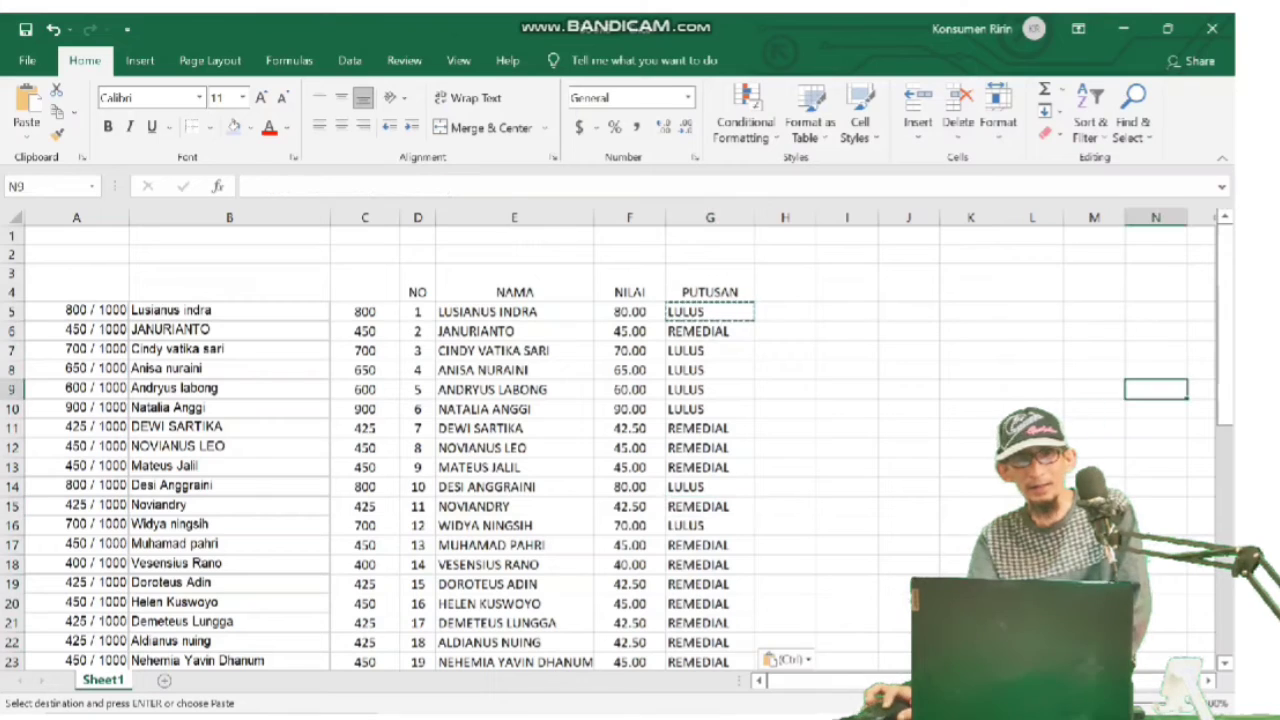
pyautogui.moveTo(417, 292); pyautogui.dragTo(710, 292)
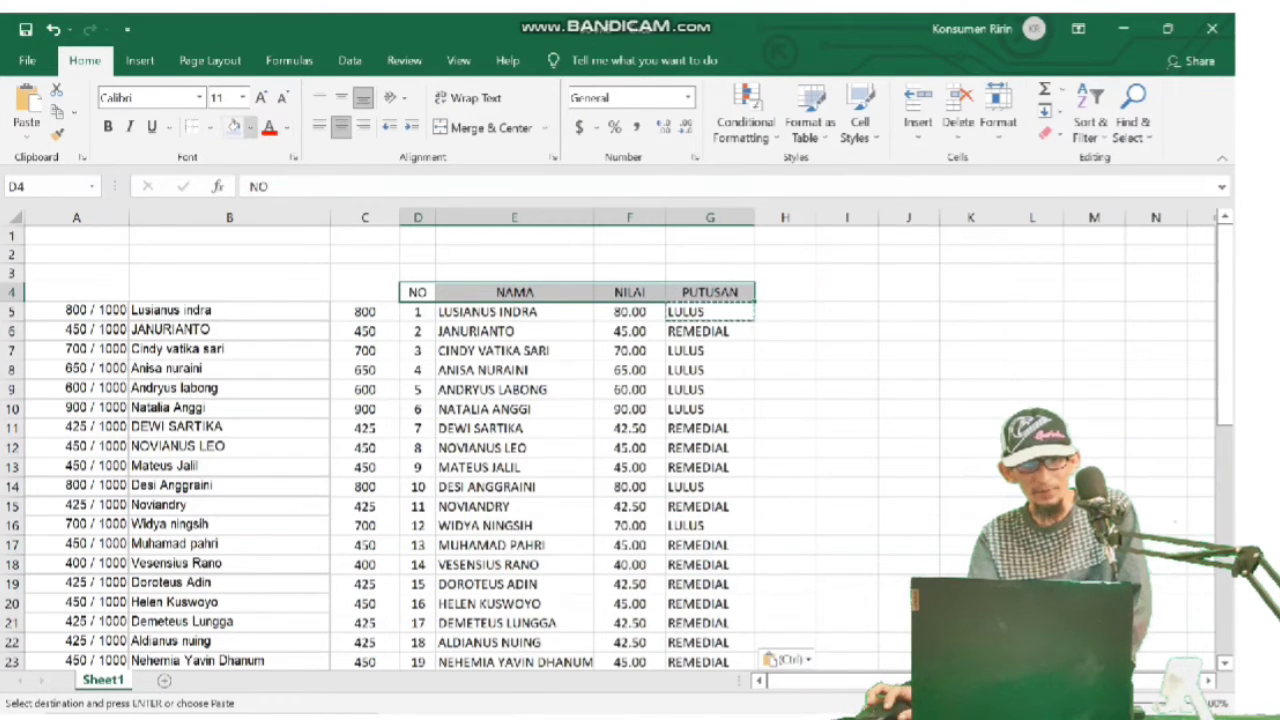
# Give the NO–PUTUSAN header row D4:G4 a green fill.
pyautogui.click(249, 127)
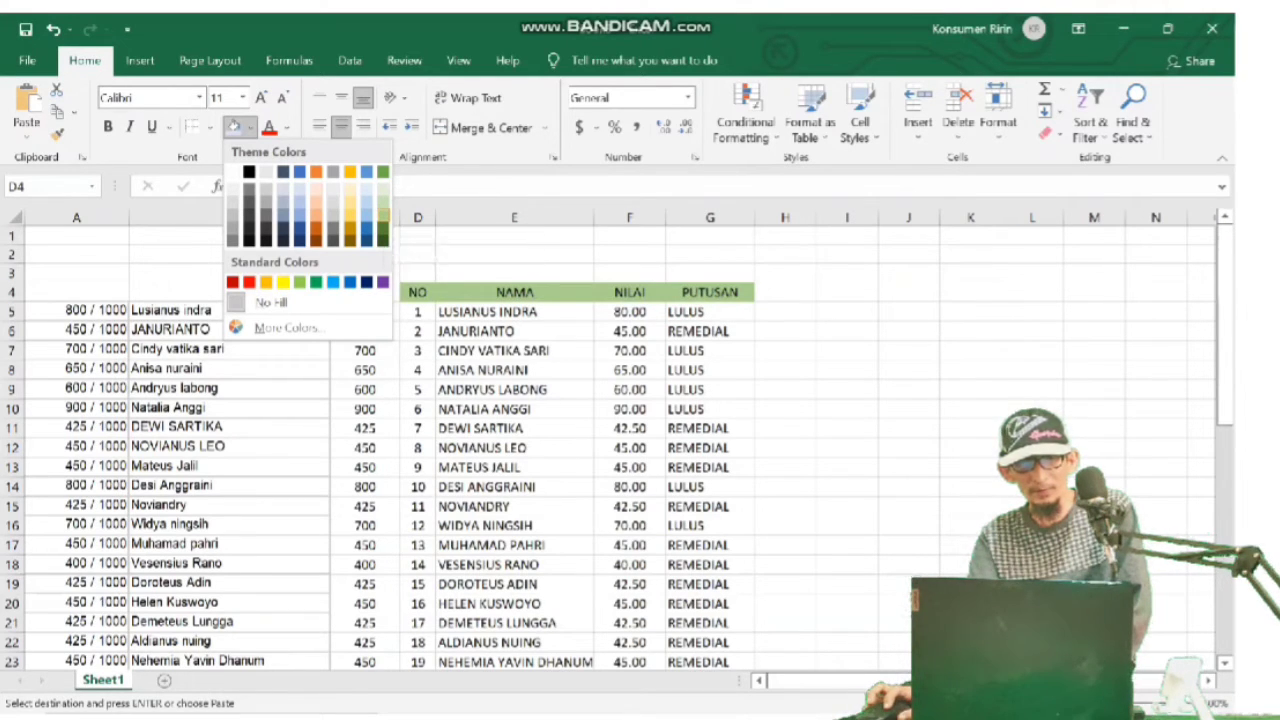
pyautogui.click(383, 238)
pyautogui.click(785, 272)
# Give the student rows D5:G44 a pale green fill.
pyautogui.moveTo(417, 311); pyautogui.dragTo(755, 645)
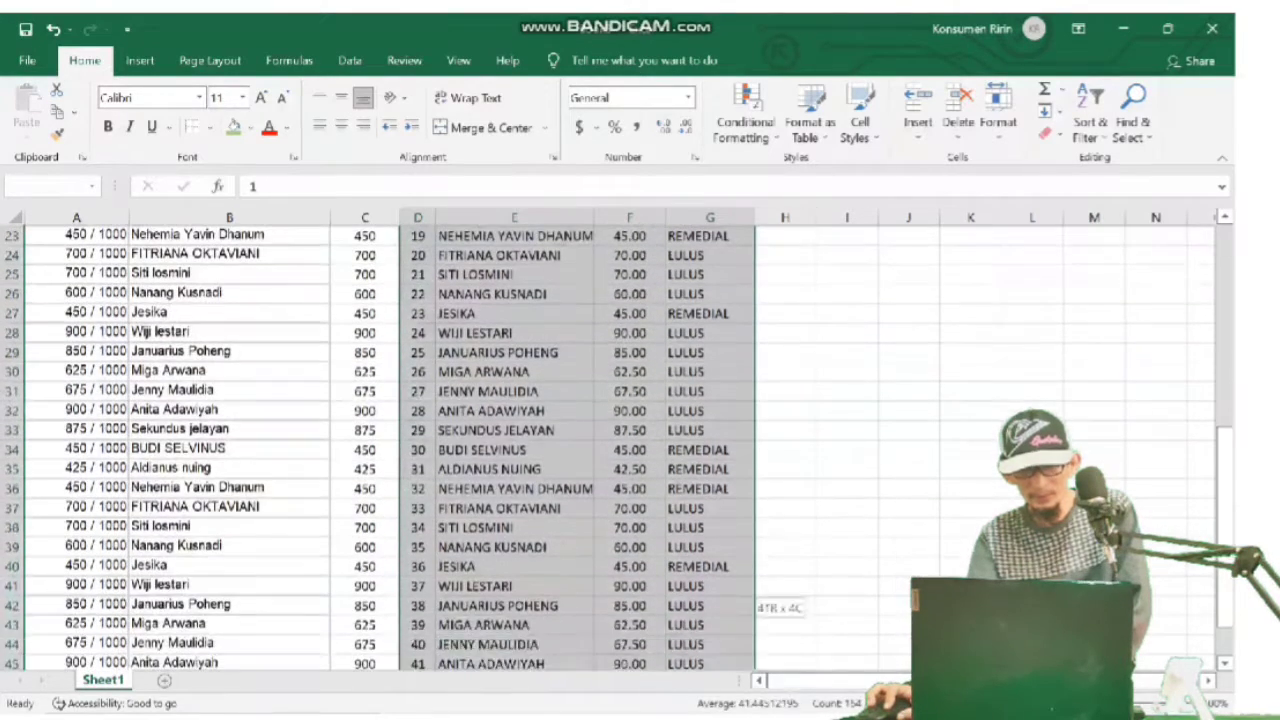
pyautogui.moveTo(755, 645); pyautogui.dragTo(755, 662)
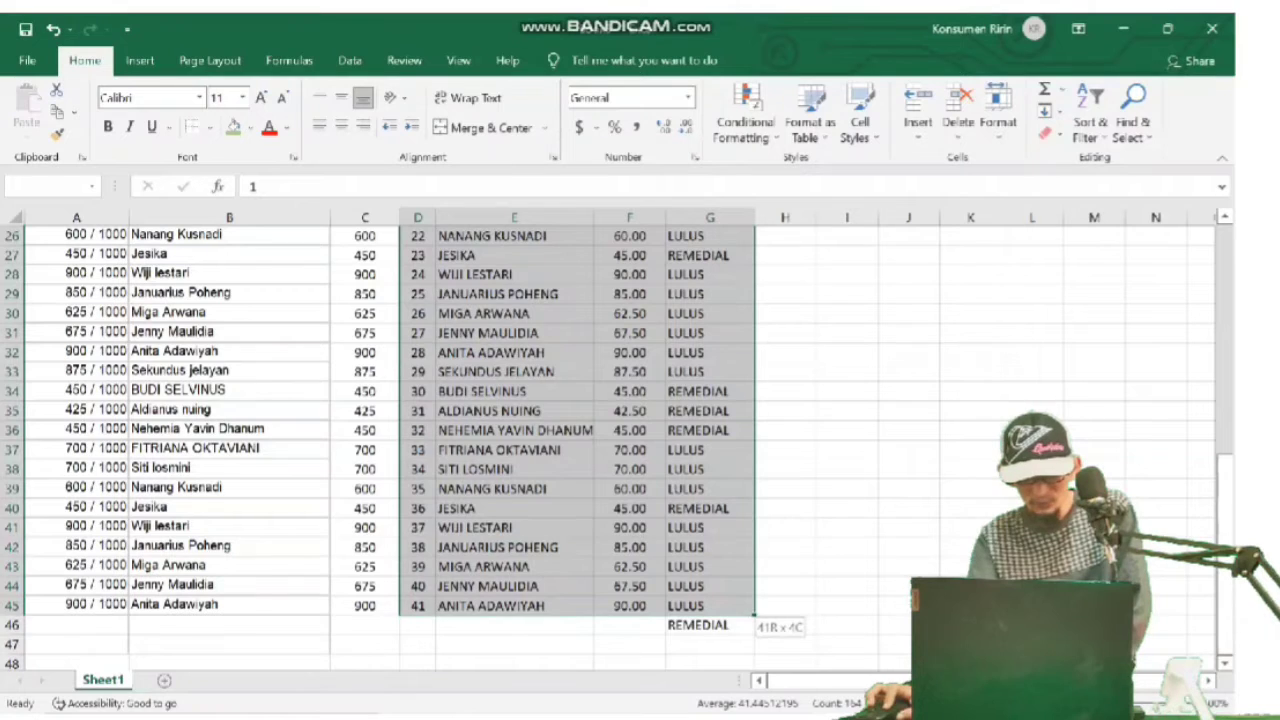
pyautogui.moveTo(755, 615); pyautogui.dragTo(755, 596)
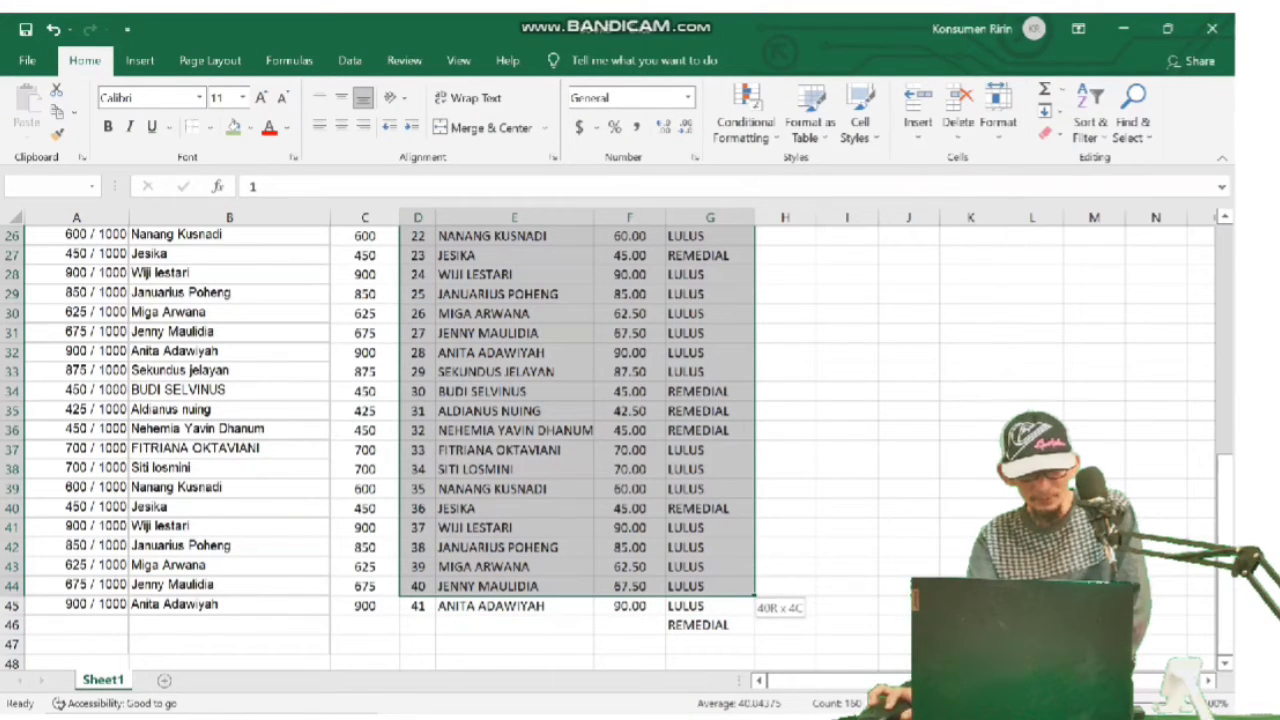
pyautogui.moveTo(755, 596); pyautogui.dragTo(755, 596)
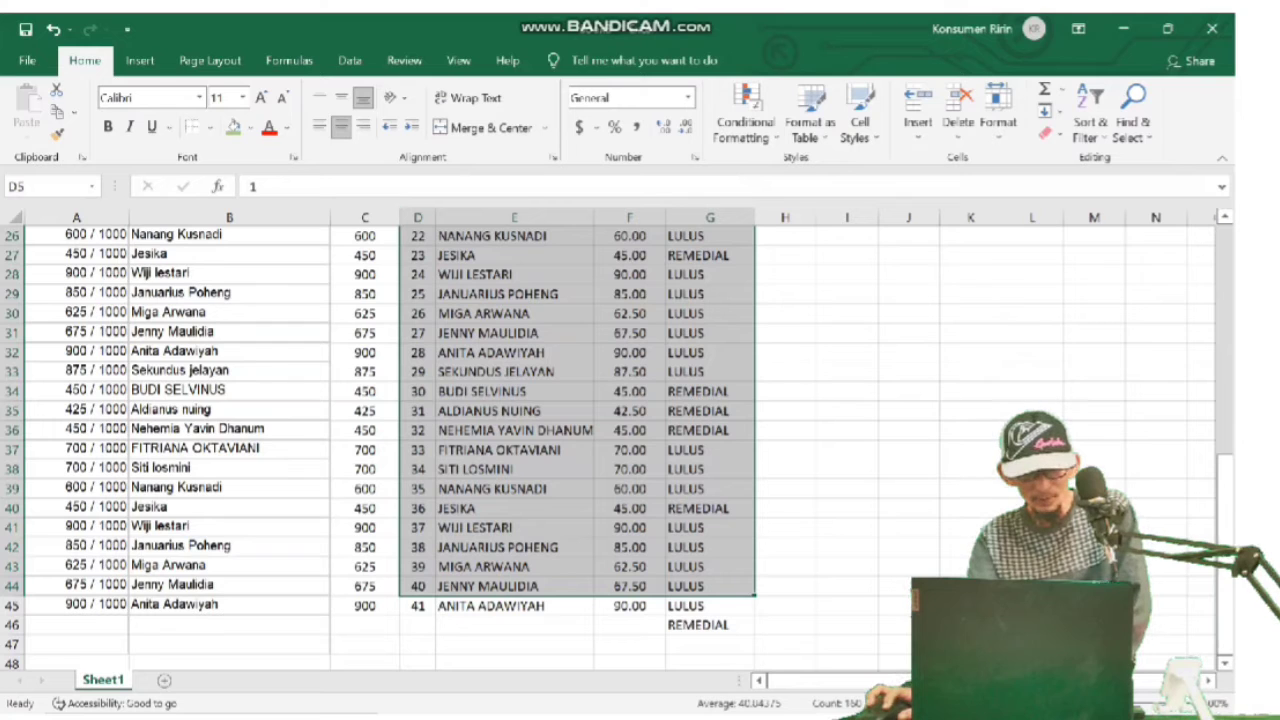
pyautogui.click(250, 127)
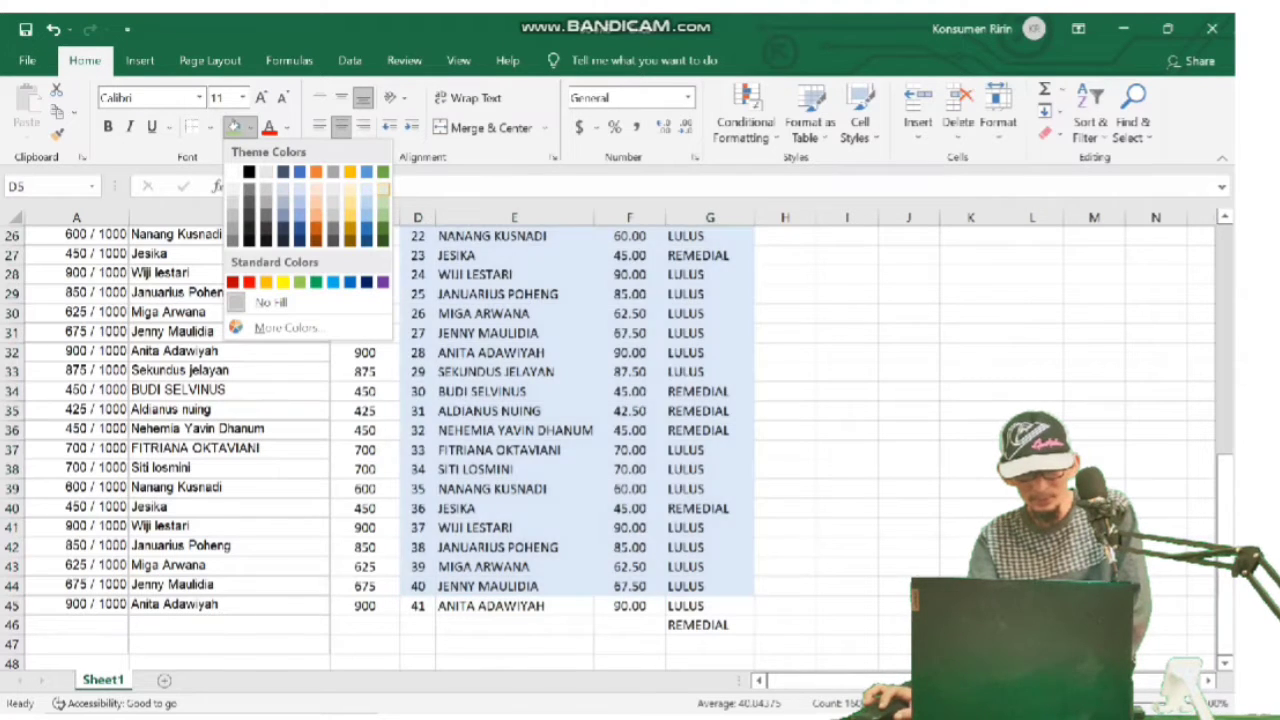
pyautogui.click(383, 186)
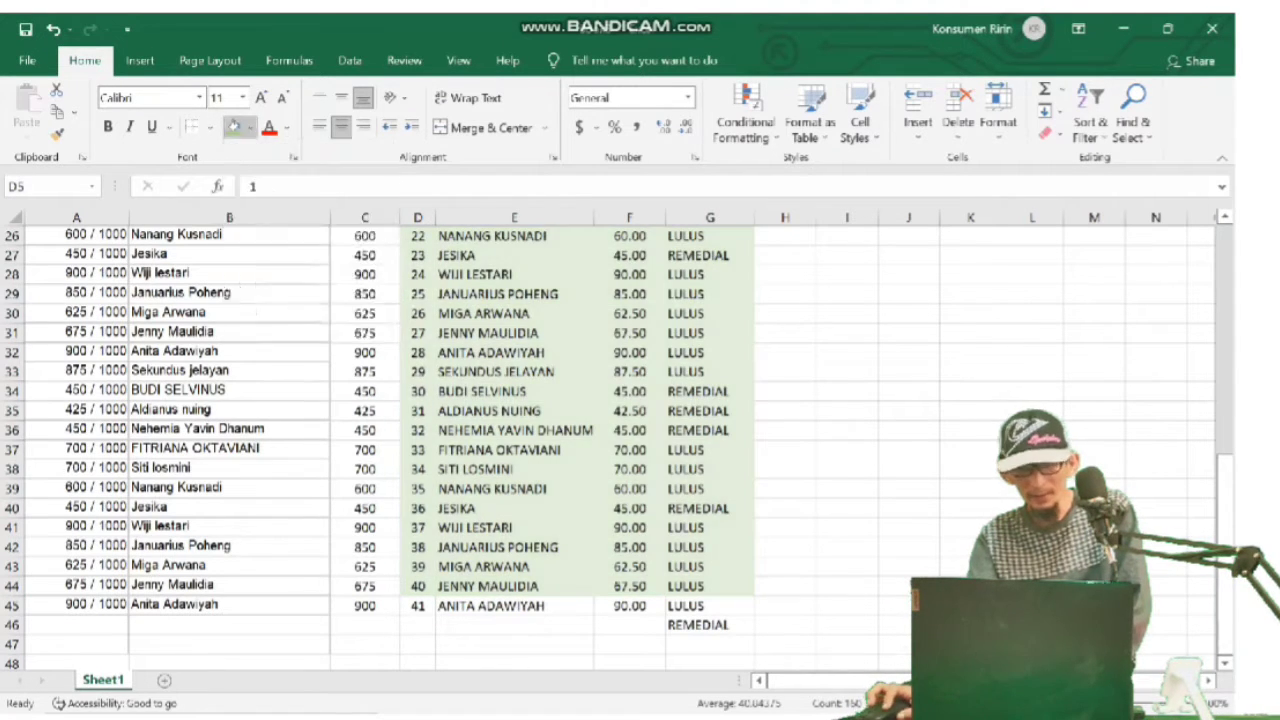
pyautogui.scroll(8, 847, 400)
pyautogui.click(847, 311)
pyautogui.moveTo(417, 291)
pyautogui.mouseDown()
pyautogui.moveTo(756, 616)
pyautogui.moveTo(757, 598)
pyautogui.mouseUp()
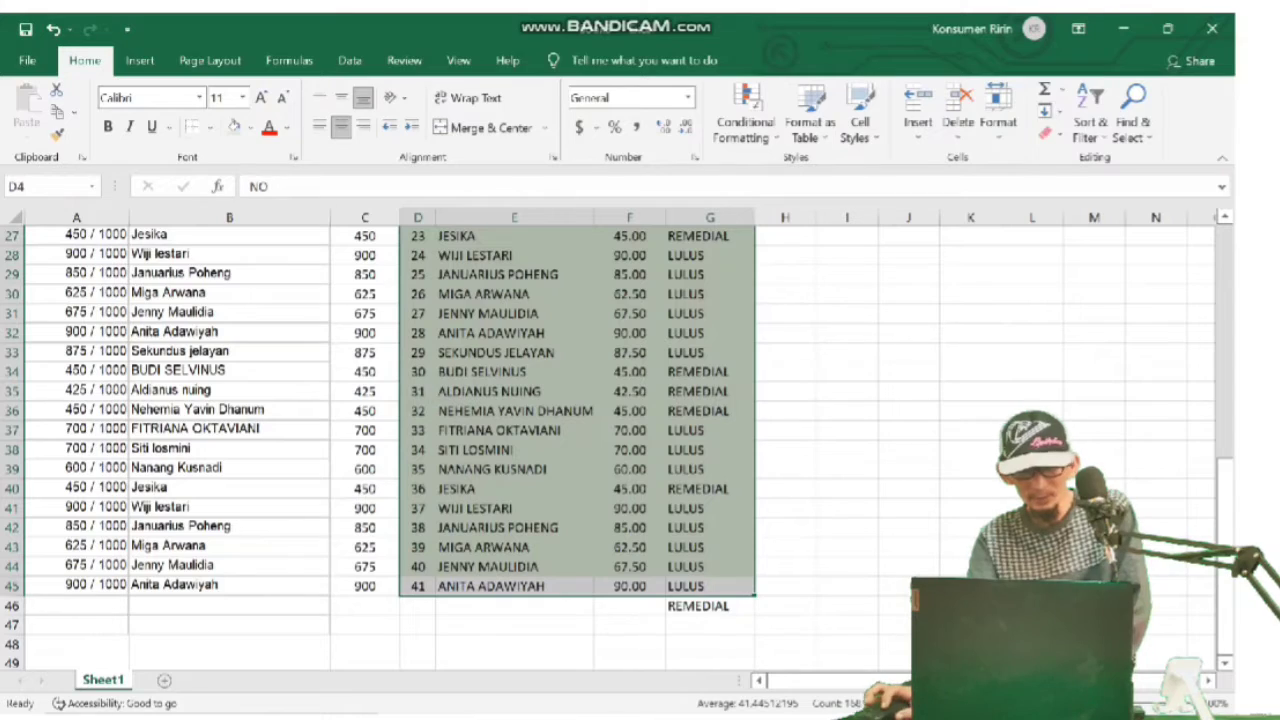
# Apply All Borders to every cell of the results table.
pyautogui.click(210, 127)
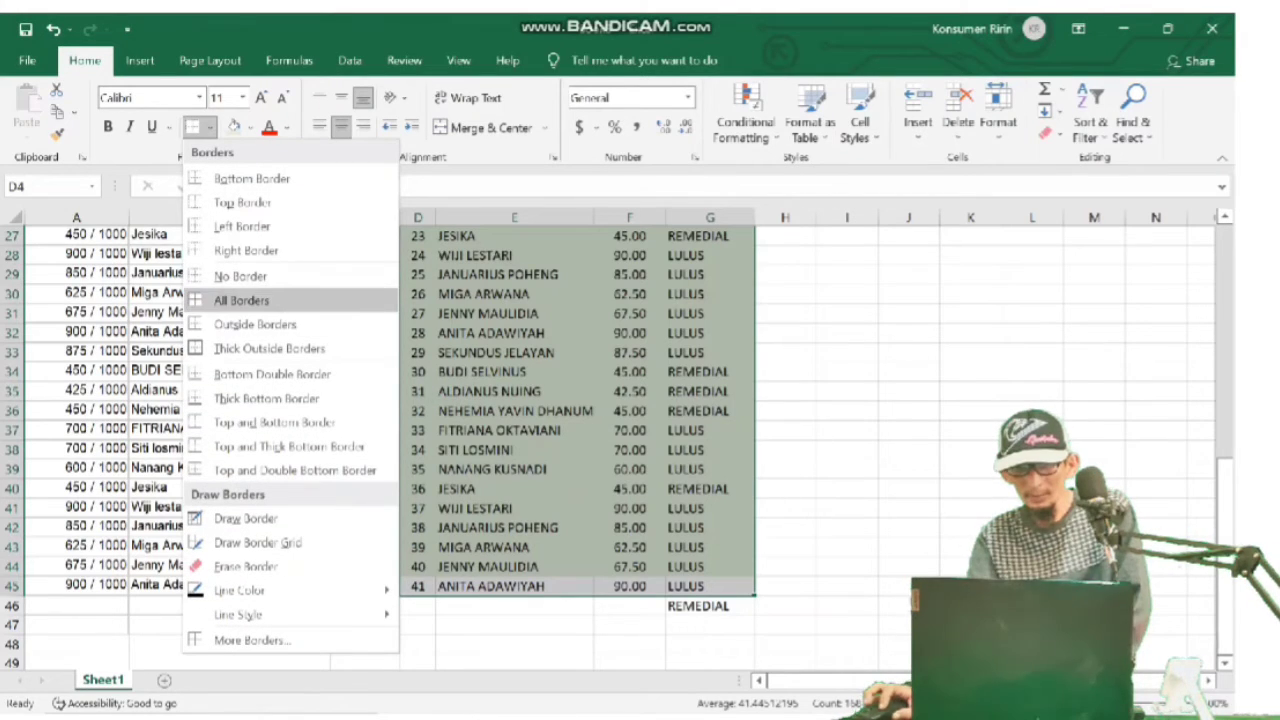
pyautogui.click(241, 300)
pyautogui.scroll(9, 600, 450)
pyautogui.click(847, 370)
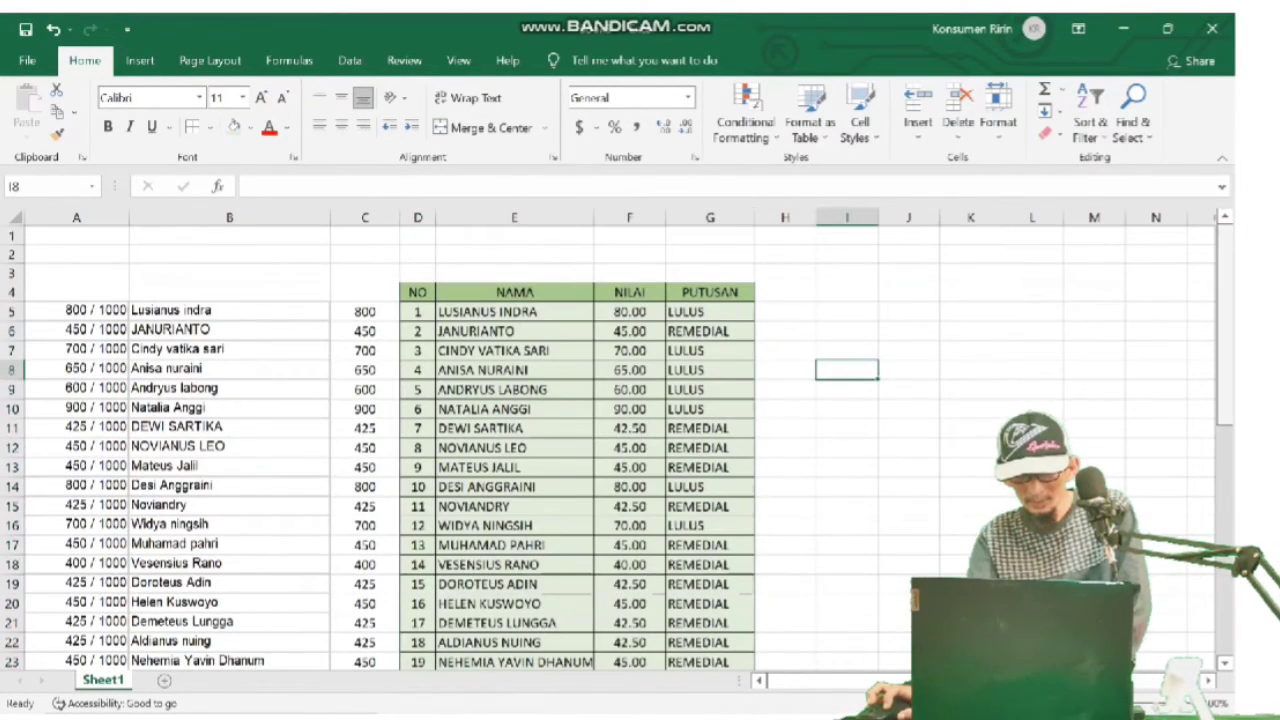
pyautogui.moveTo(1225, 330); pyautogui.dragTo(1225, 420)
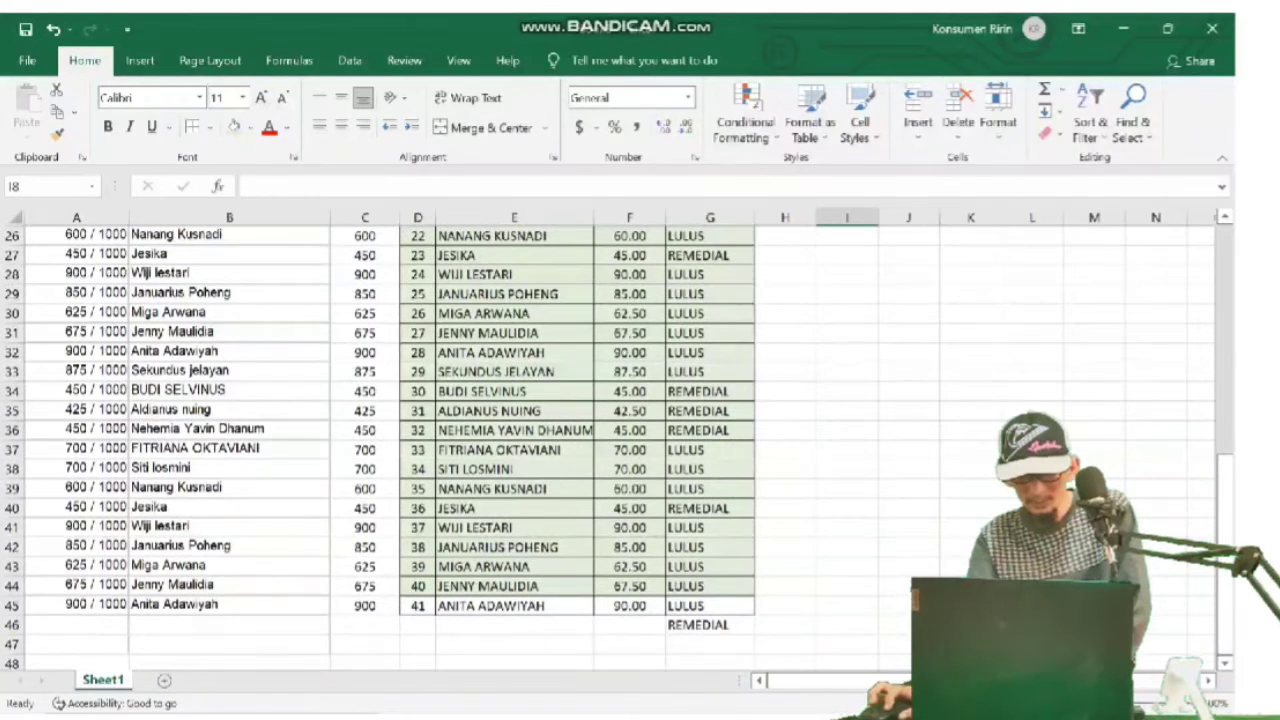
pyautogui.moveTo(629, 624); pyautogui.dragTo(629, 644)
# Delete the entire leftover rows from 45 down so the table ends at student 40.
pyautogui.moveTo(364, 605); pyautogui.dragTo(785, 650)
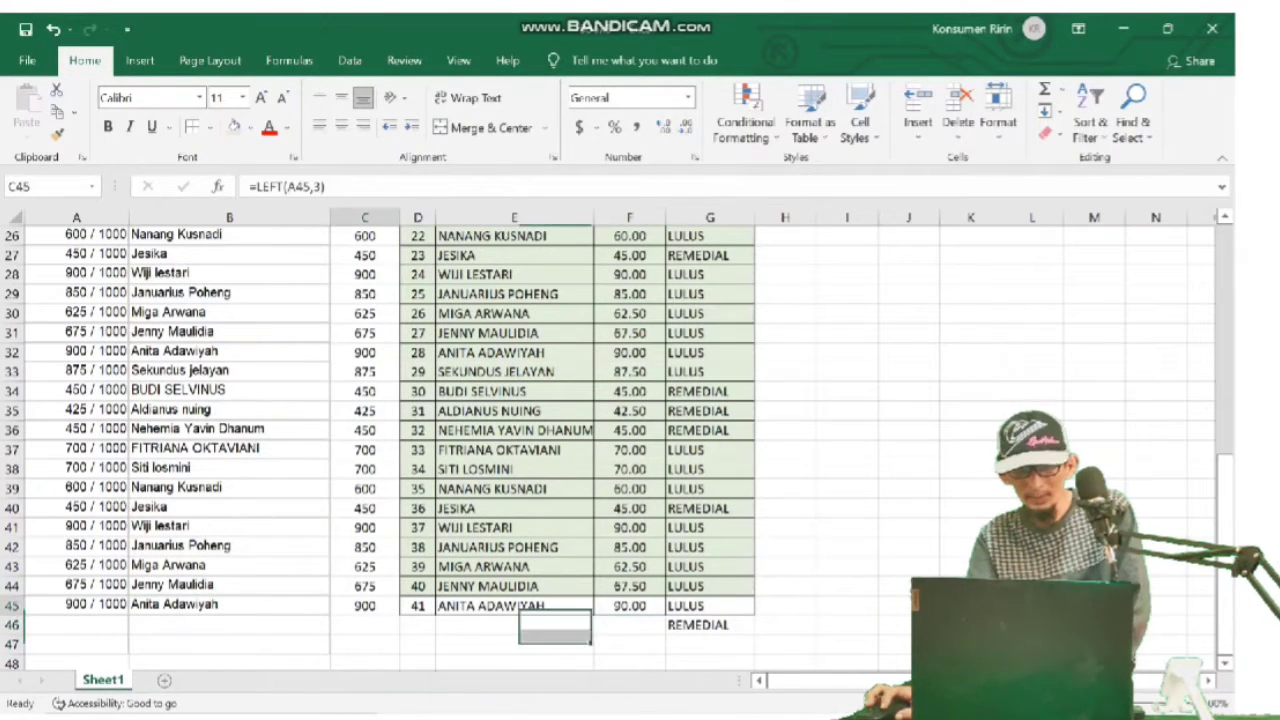
pyautogui.rightClick(720, 612)
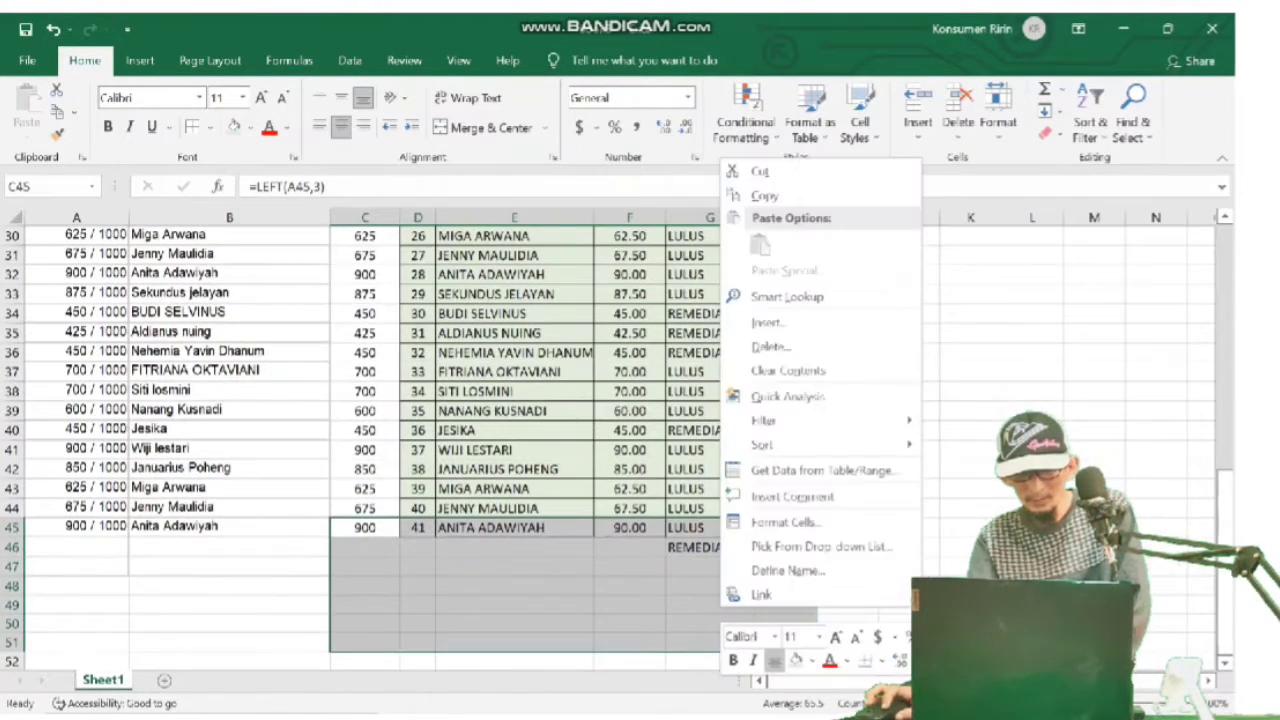
pyautogui.click(770, 346)
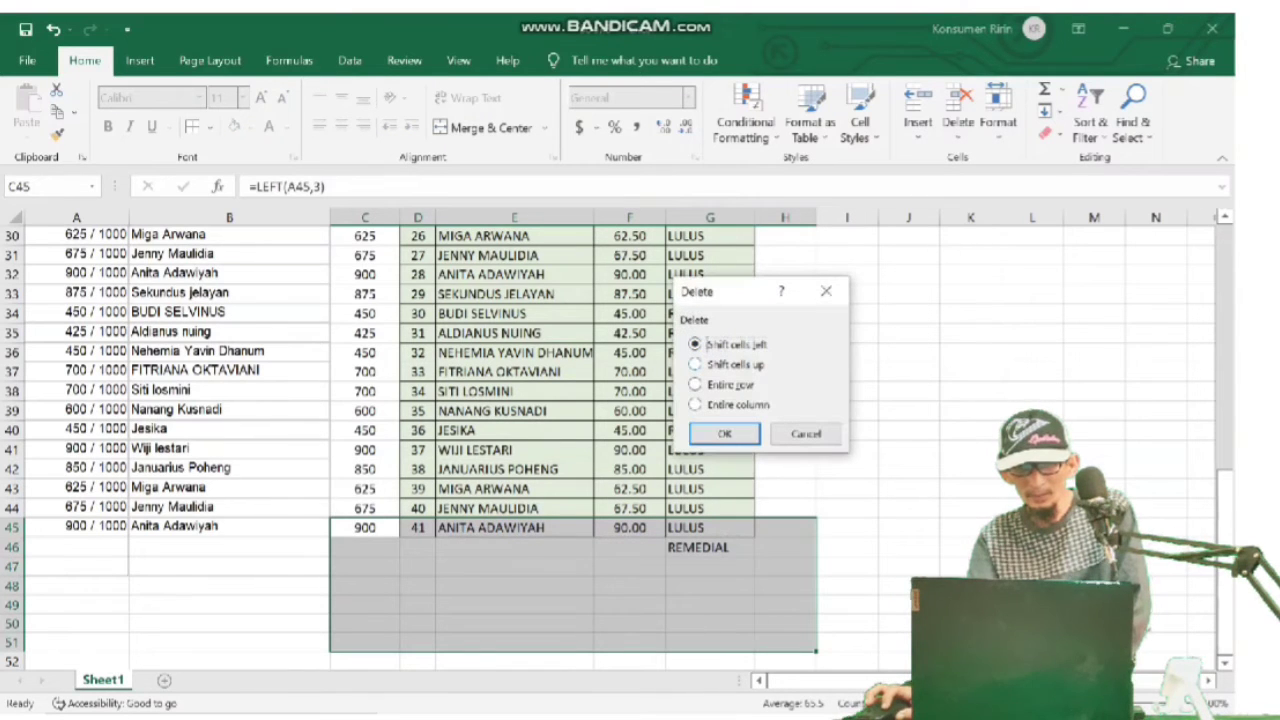
pyautogui.press('r')
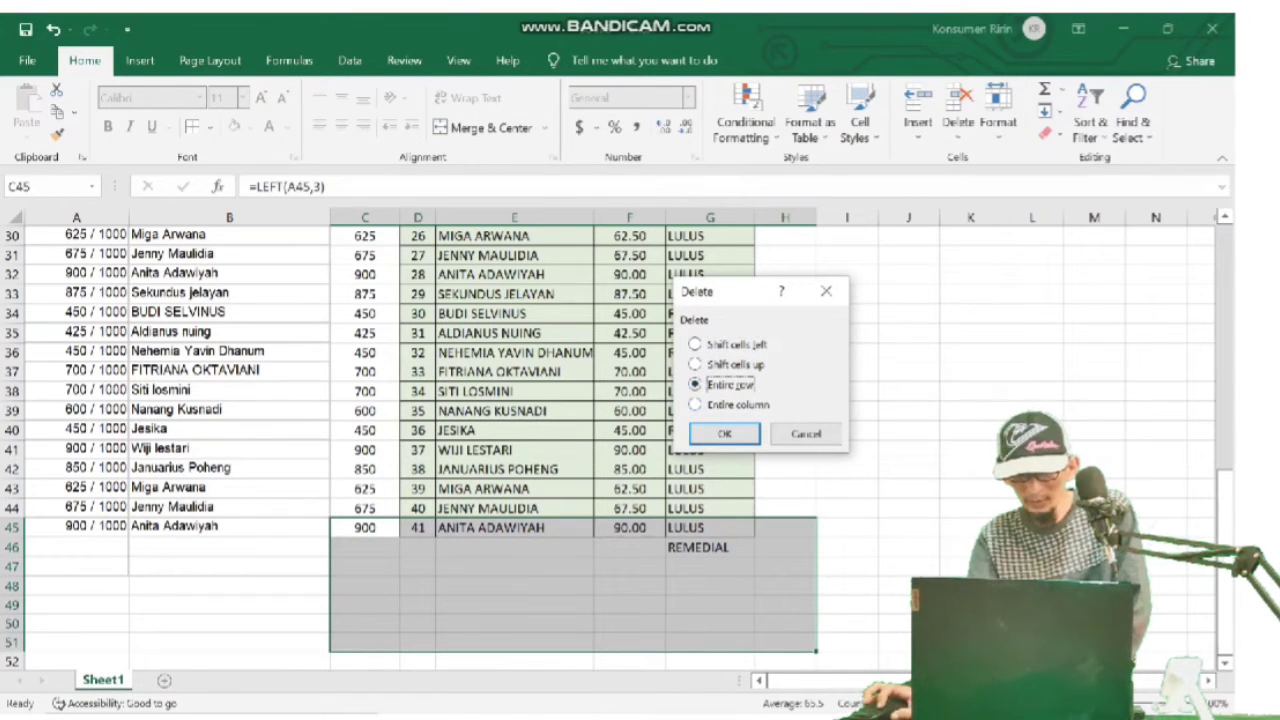
pyautogui.press('Return')
pyautogui.click(908, 430)
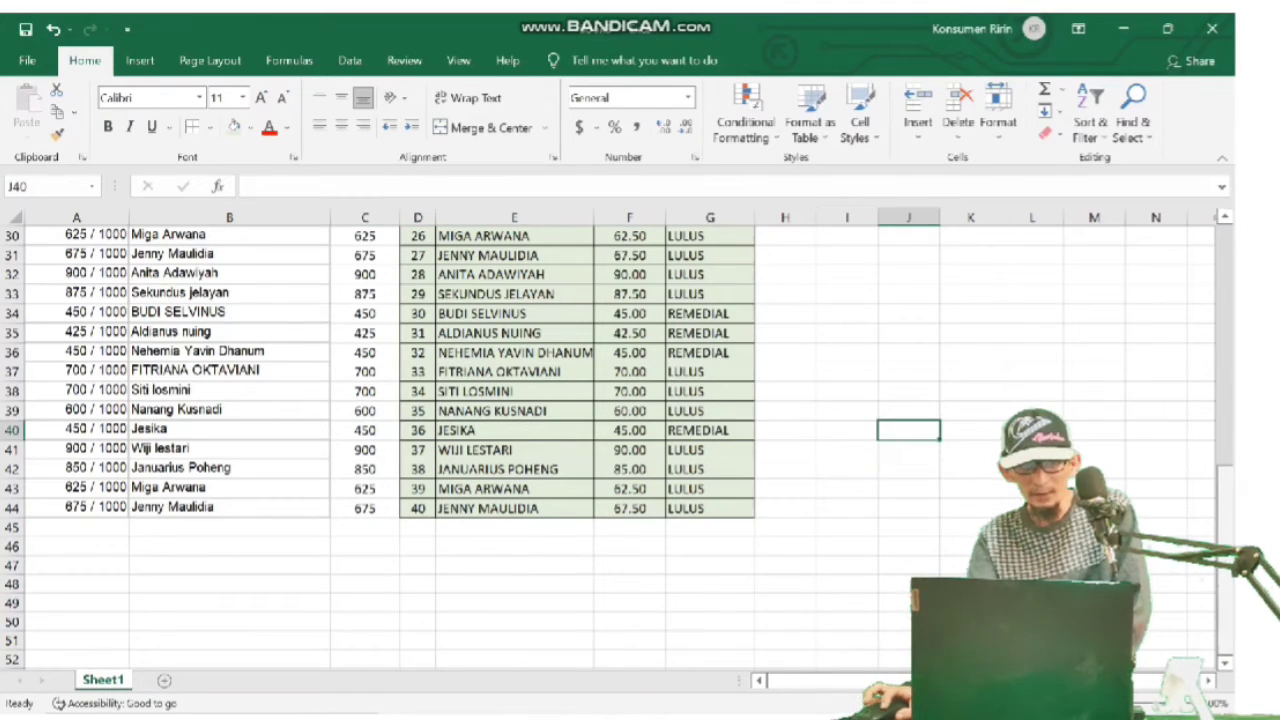
pyautogui.moveTo(1224, 590); pyautogui.dragTo(1224, 240)
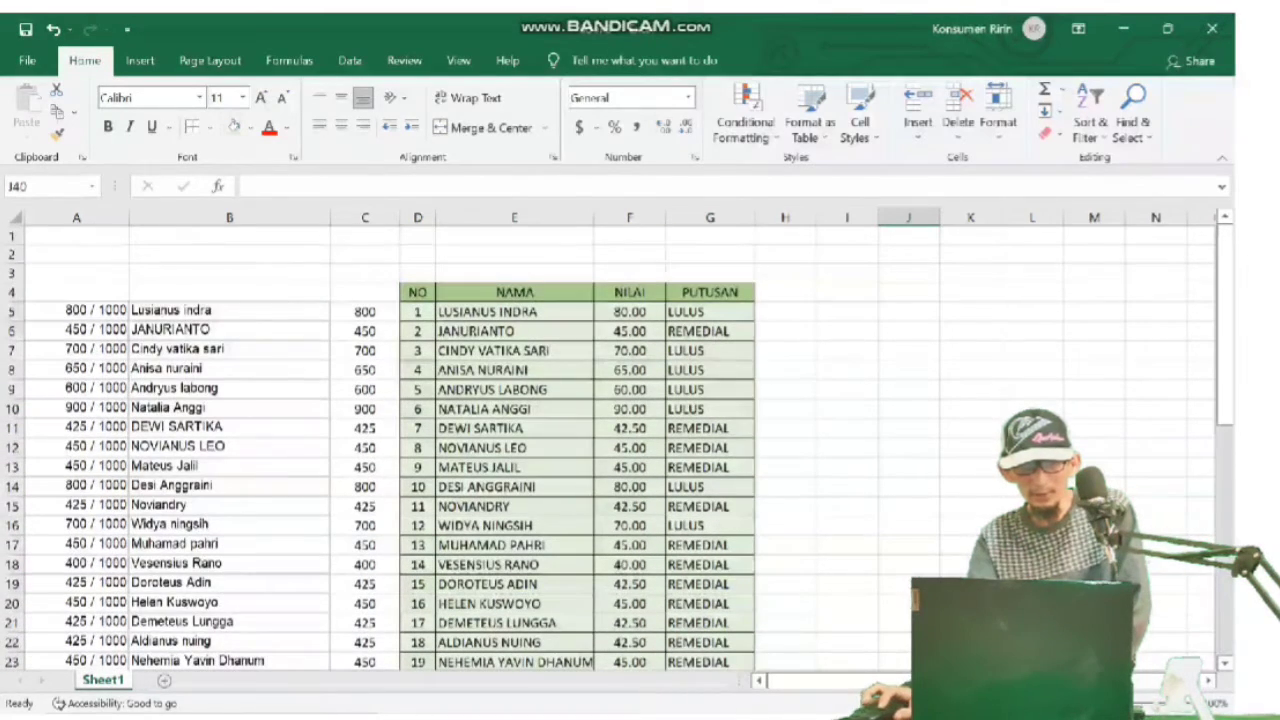
# Merge and centre D2:G2 and enter the title 'UJIAN SEKOLAH IPA KELAS IX'.
pyautogui.moveTo(417, 254); pyautogui.dragTo(710, 254)
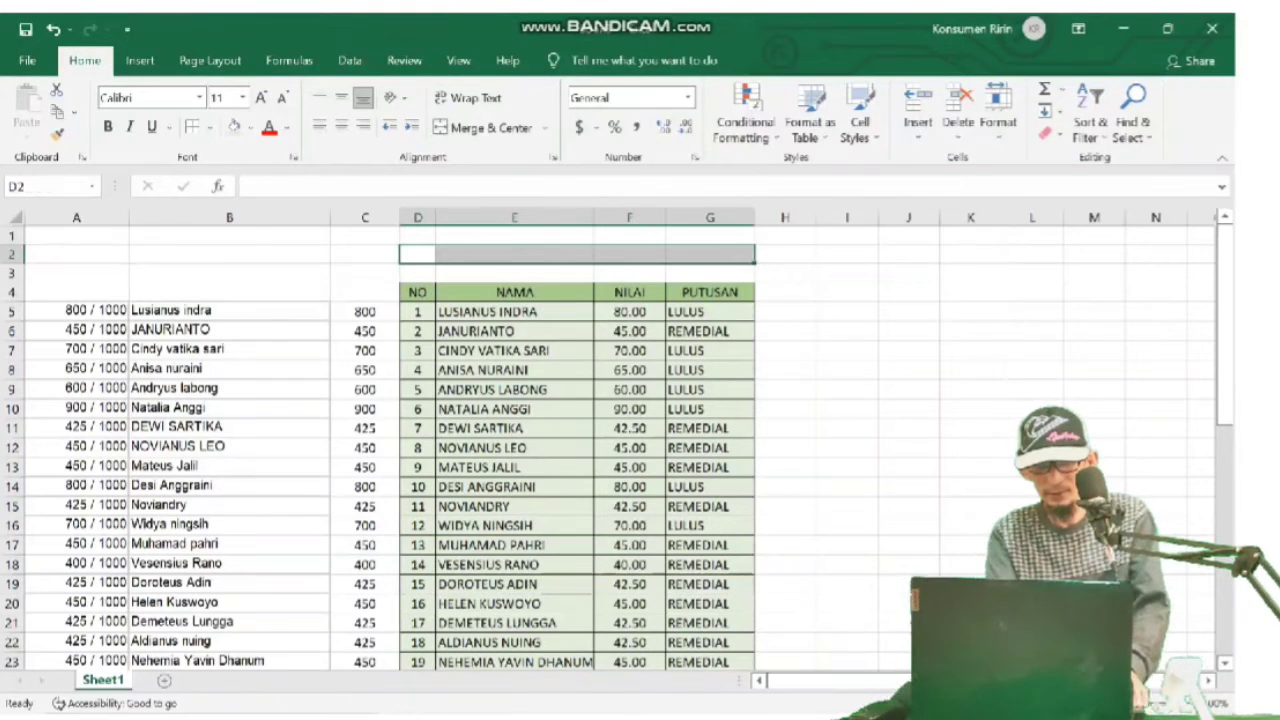
pyautogui.click(482, 127)
pyautogui.write('U')
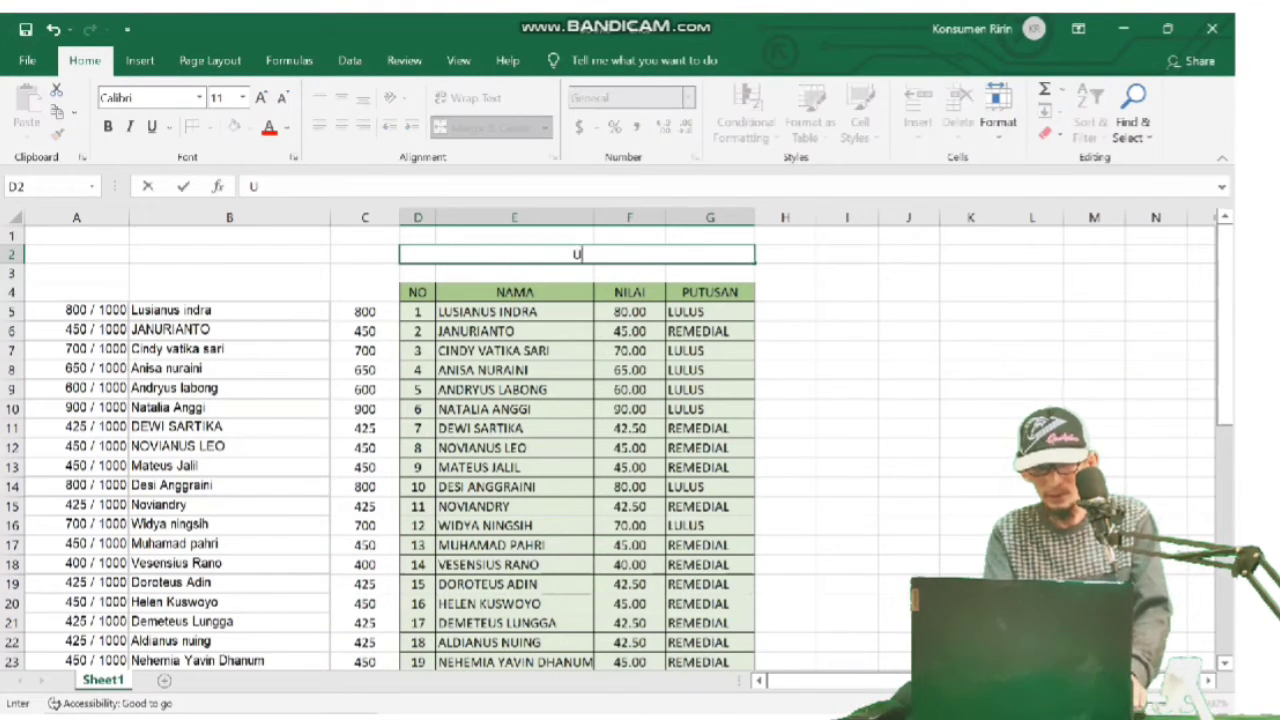
pyautogui.write('JIAN SE')
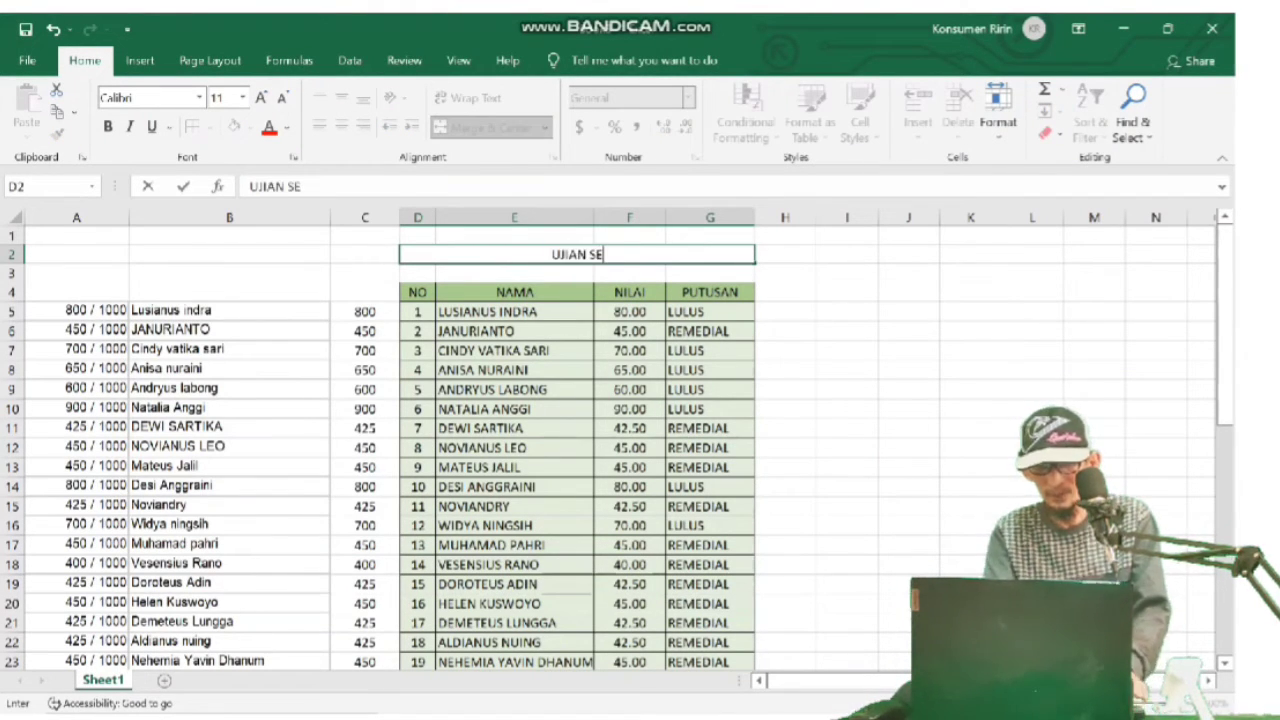
pyautogui.write('KOLAH')
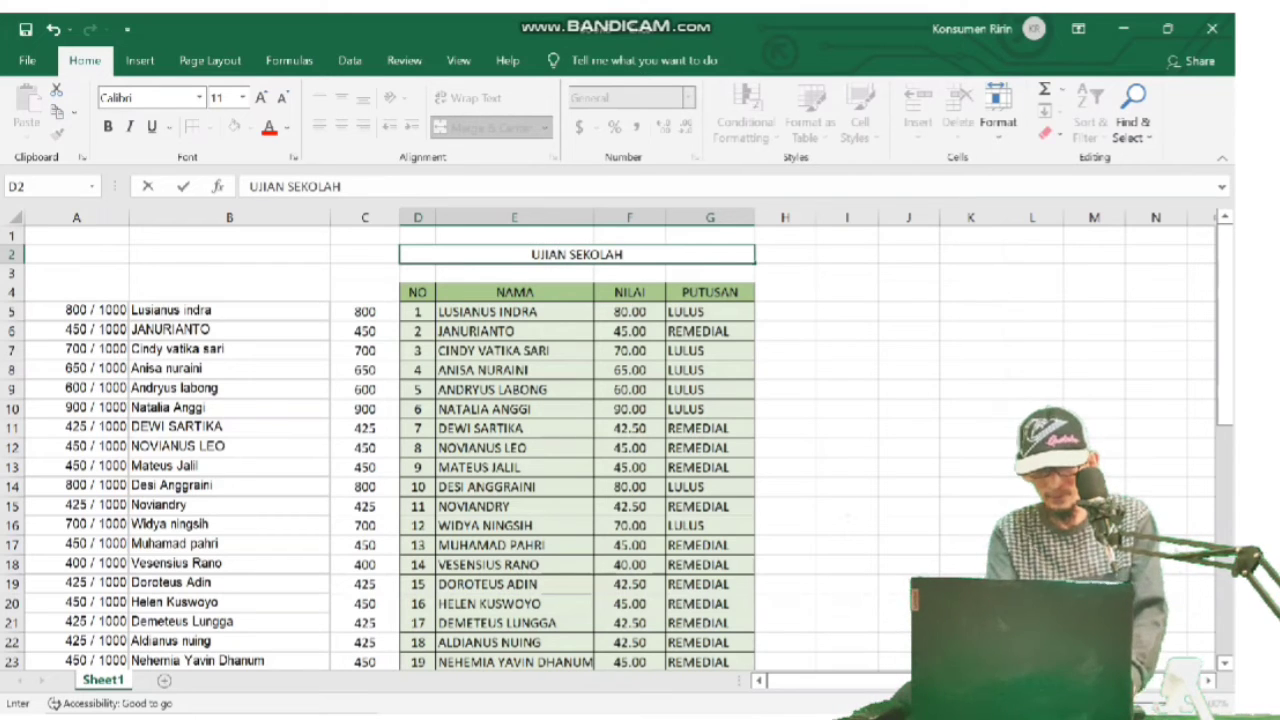
pyautogui.write(' IPA KELAS')
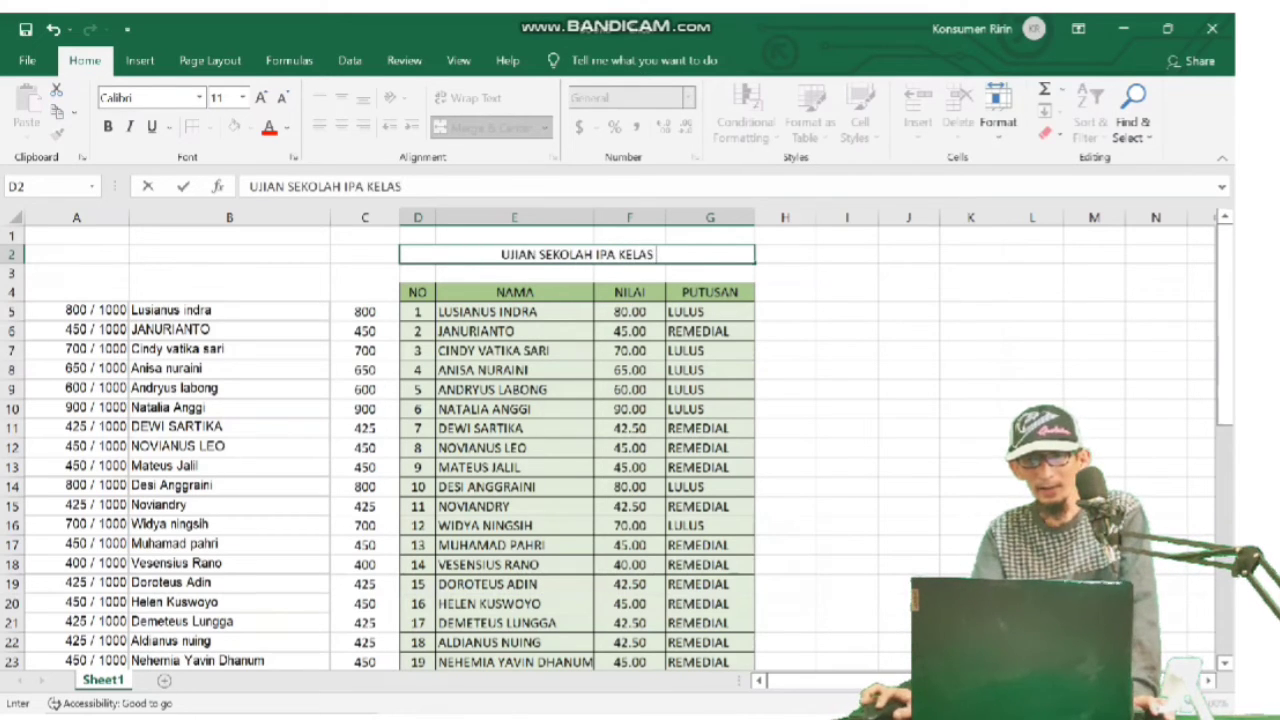
pyautogui.write(' IX')
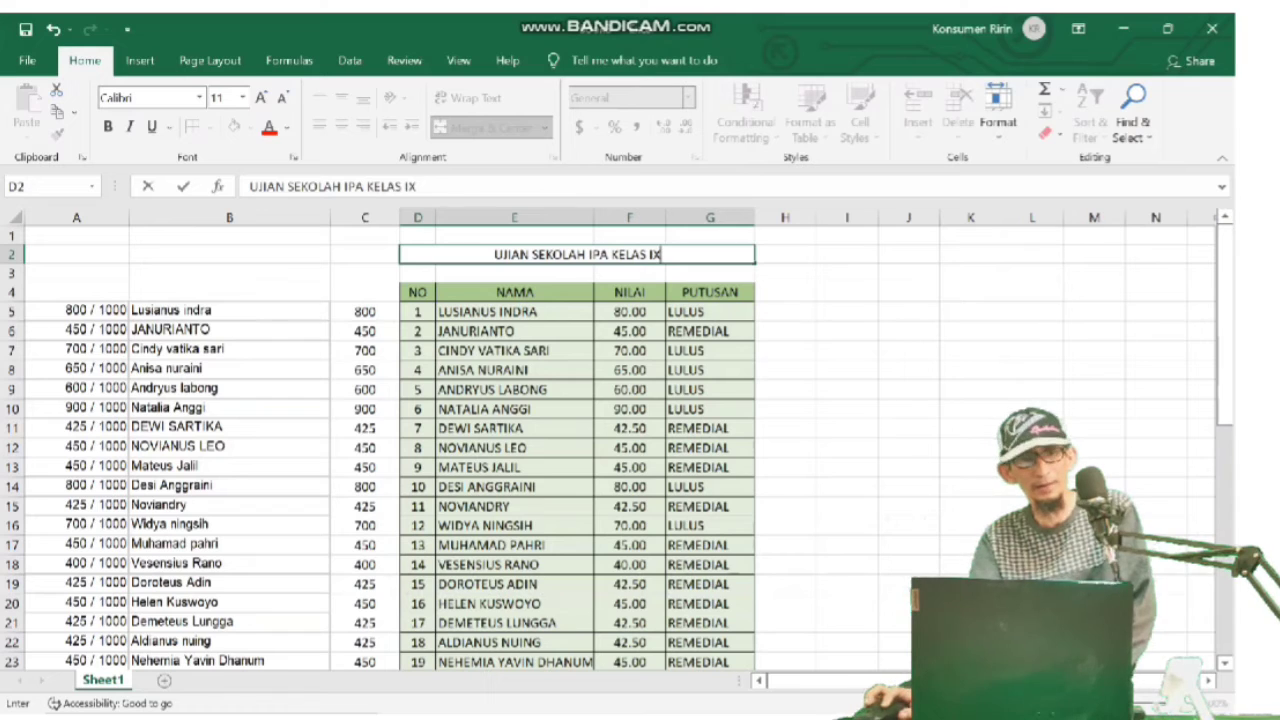
pyautogui.click(908, 350)
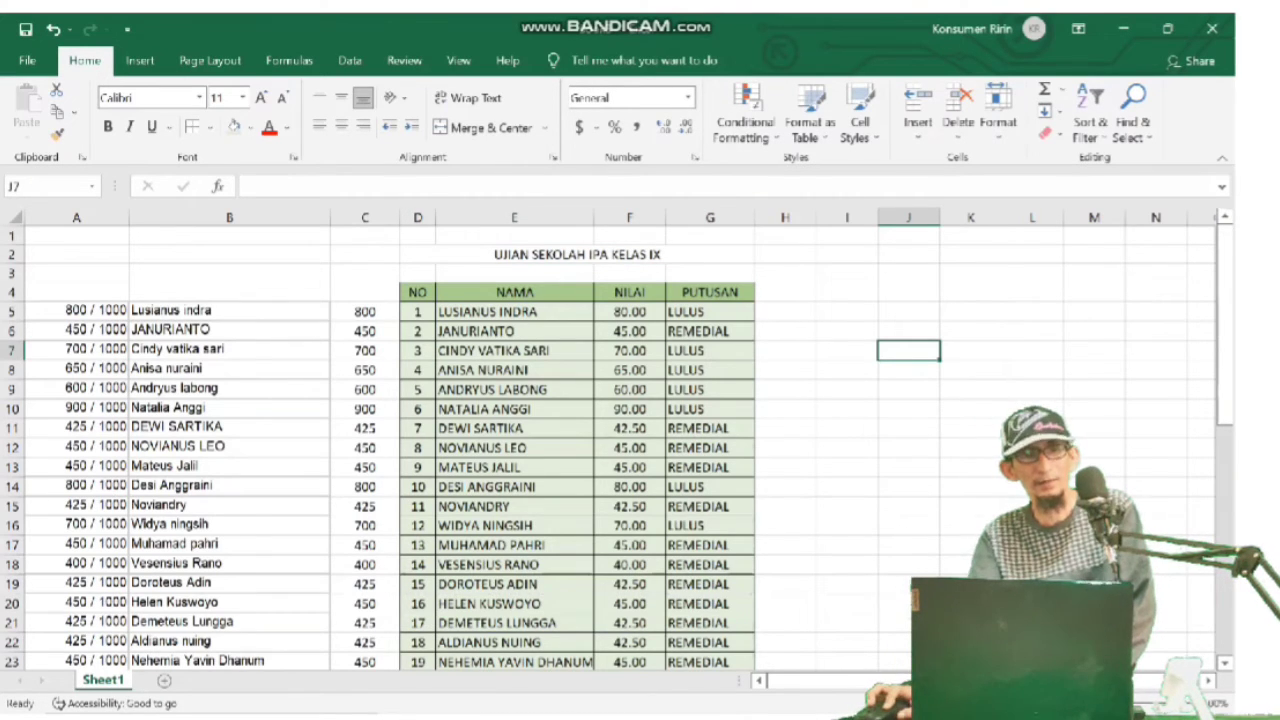
# Undo the pasted scores and names in columns A–B, then bring up the Chrome windows.
pyautogui.moveTo(76, 311); pyautogui.dragTo(330, 637)
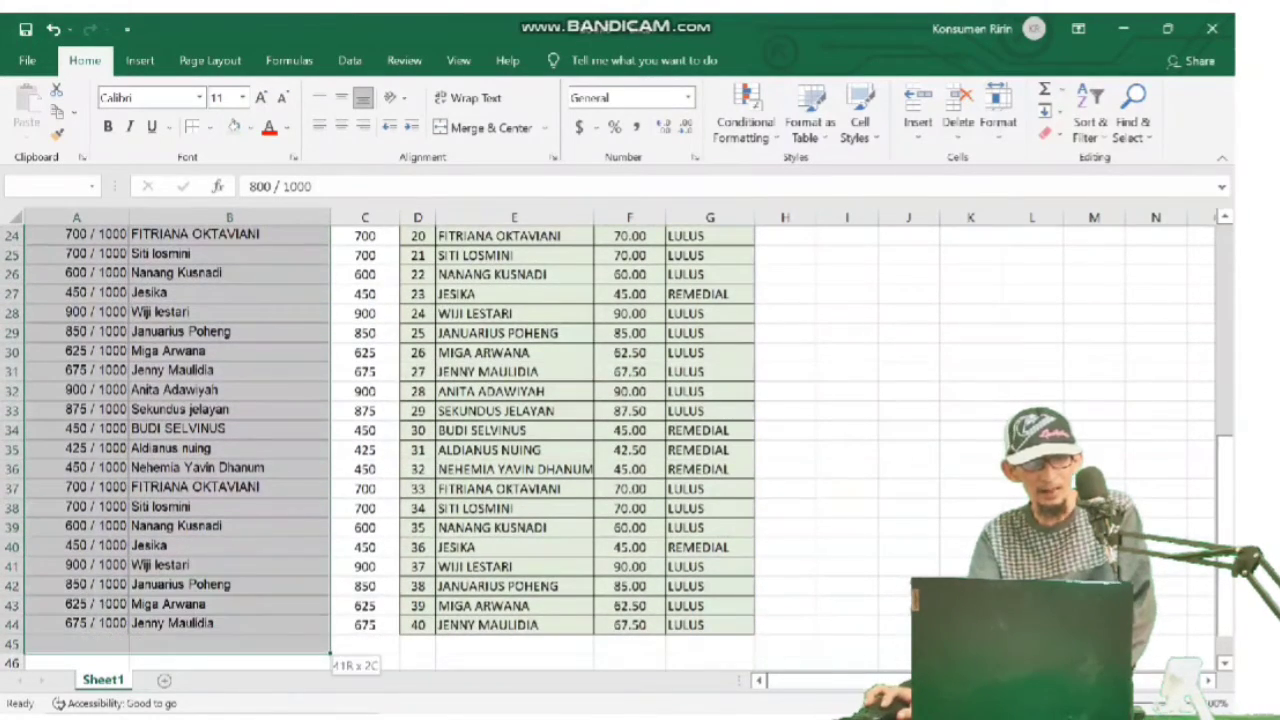
pyautogui.moveTo(330, 640); pyautogui.dragTo(331, 651)
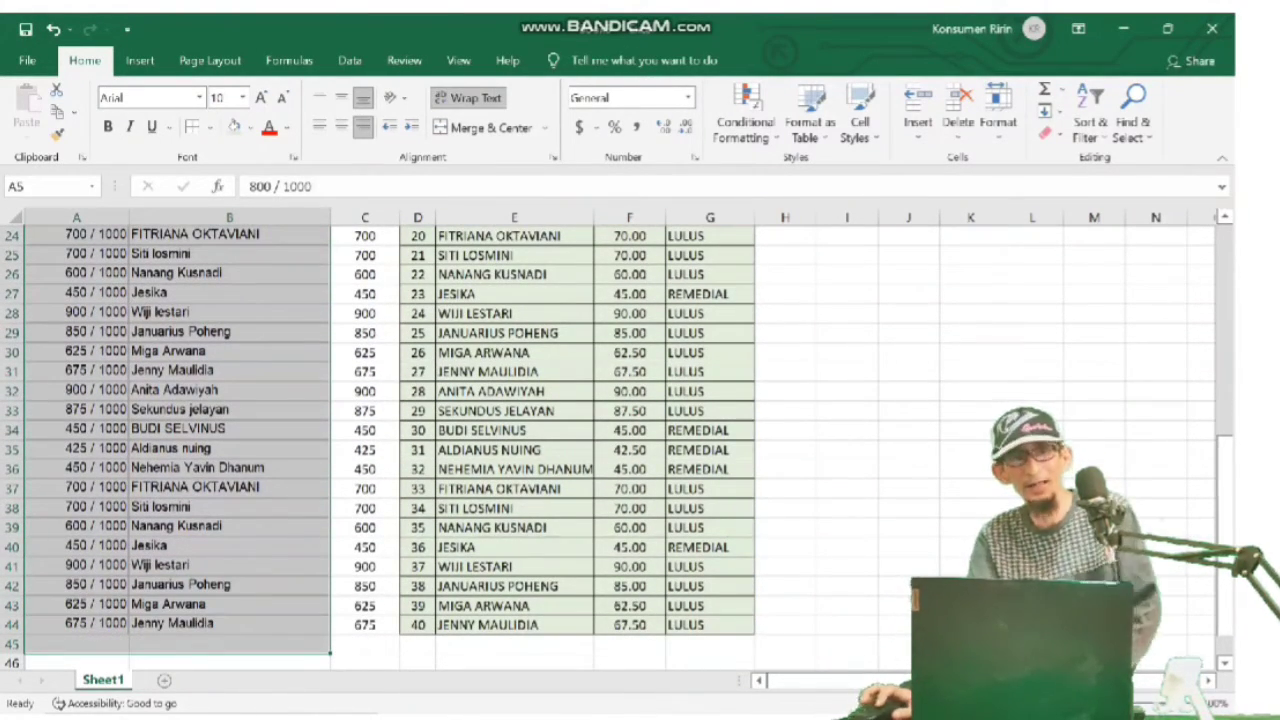
pyautogui.hotkey('ctrl', 'z')
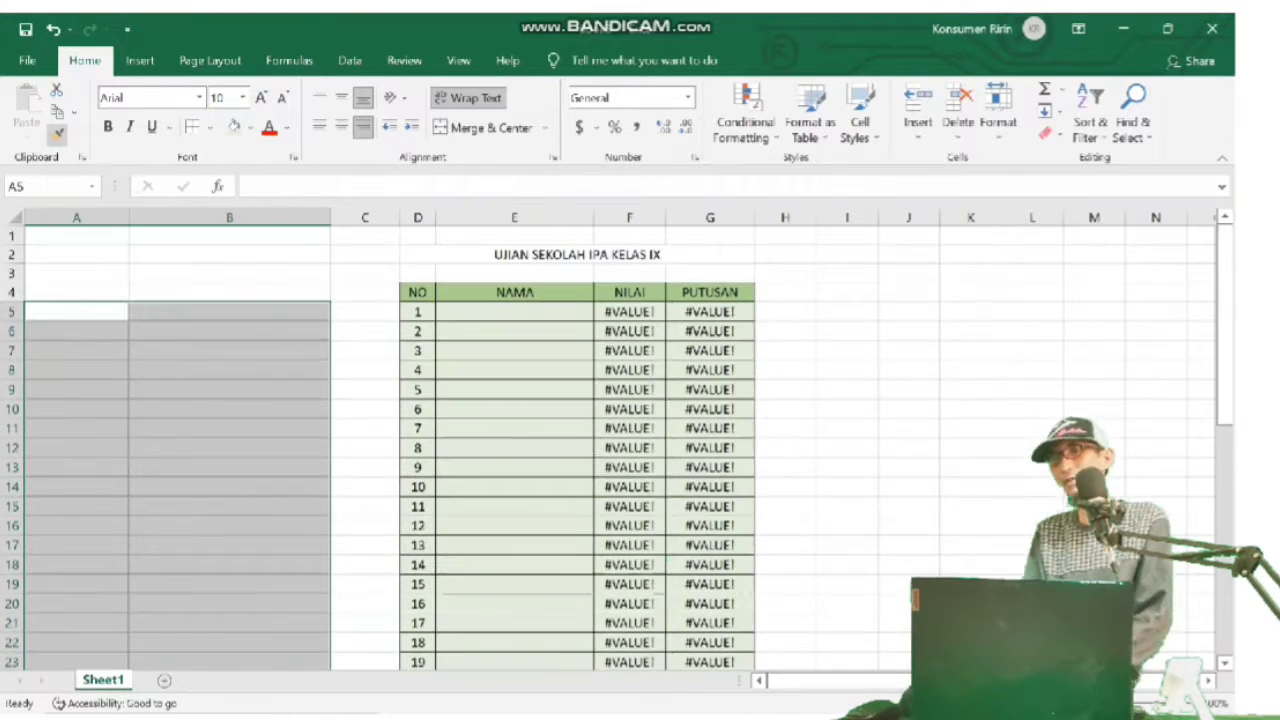
pyautogui.click(908, 274)
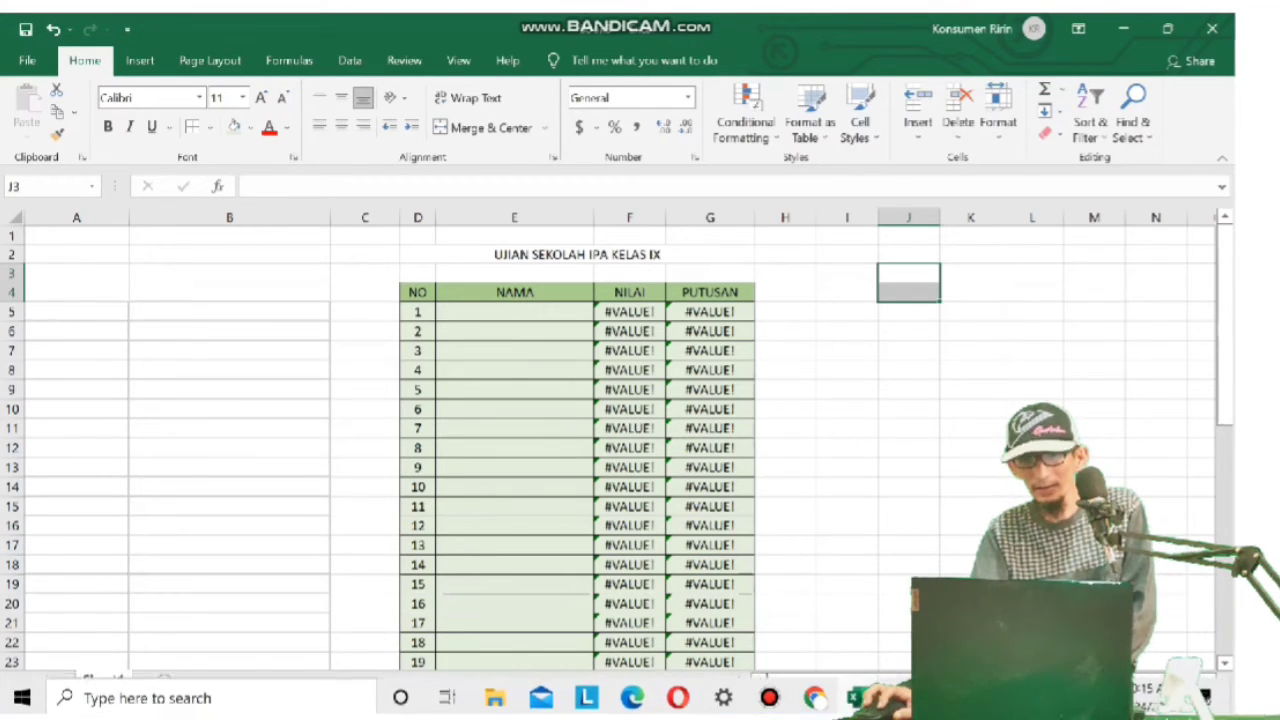
pyautogui.click(815, 695)
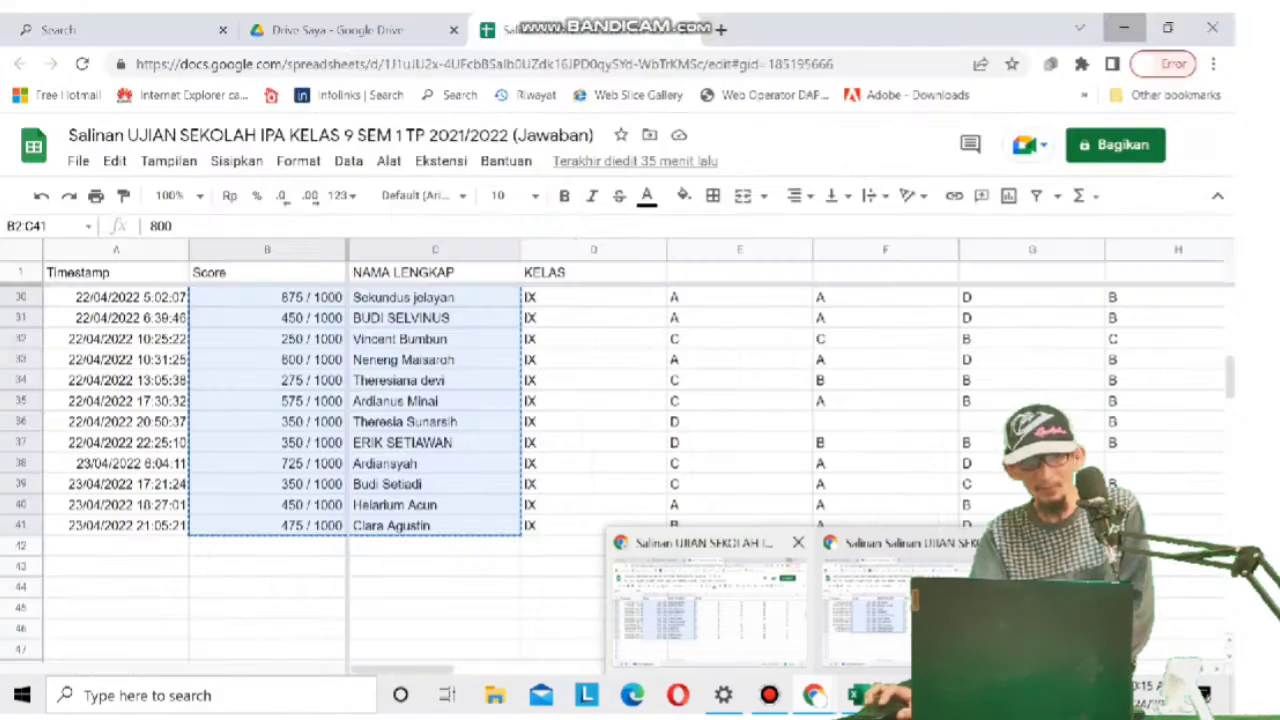
# Copy Score and NAMA LENGKAP range B2:C41 from the Google Sheets responses, then return to Excel.
pyautogui.click(710, 605)
pyautogui.click(593, 587)
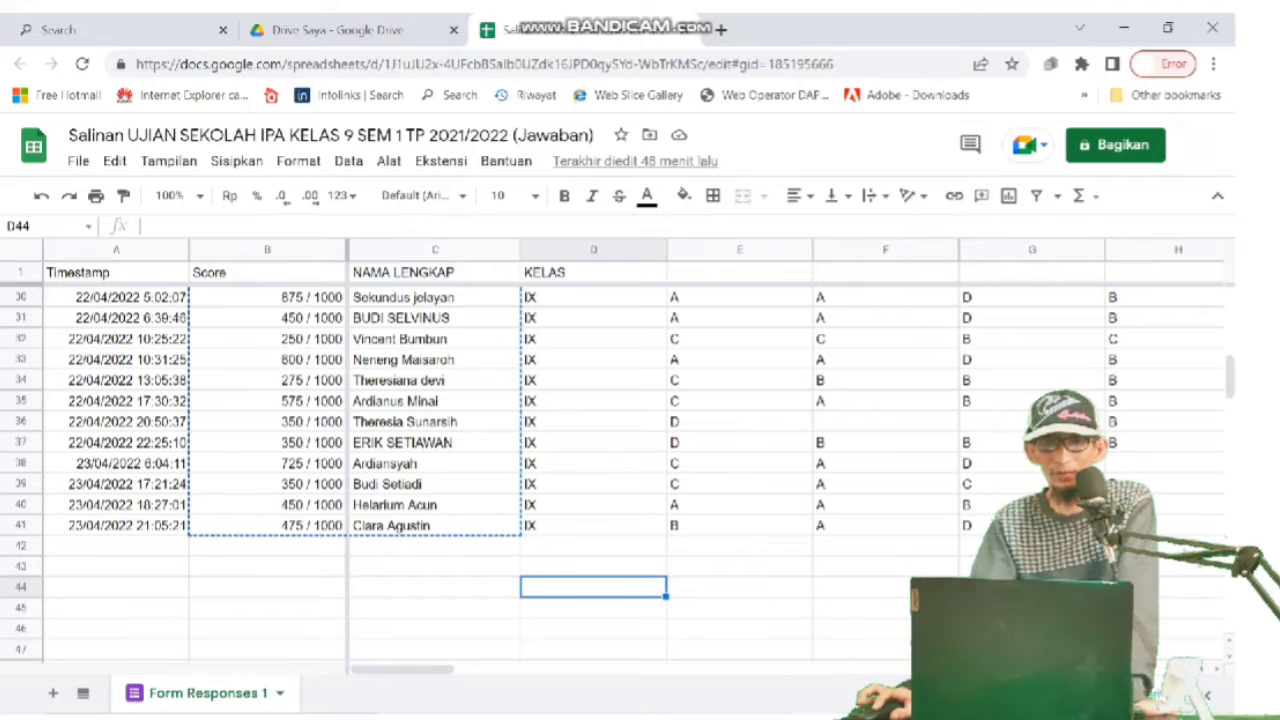
pyautogui.click(267, 566)
pyautogui.scroll(5, 618, 471)
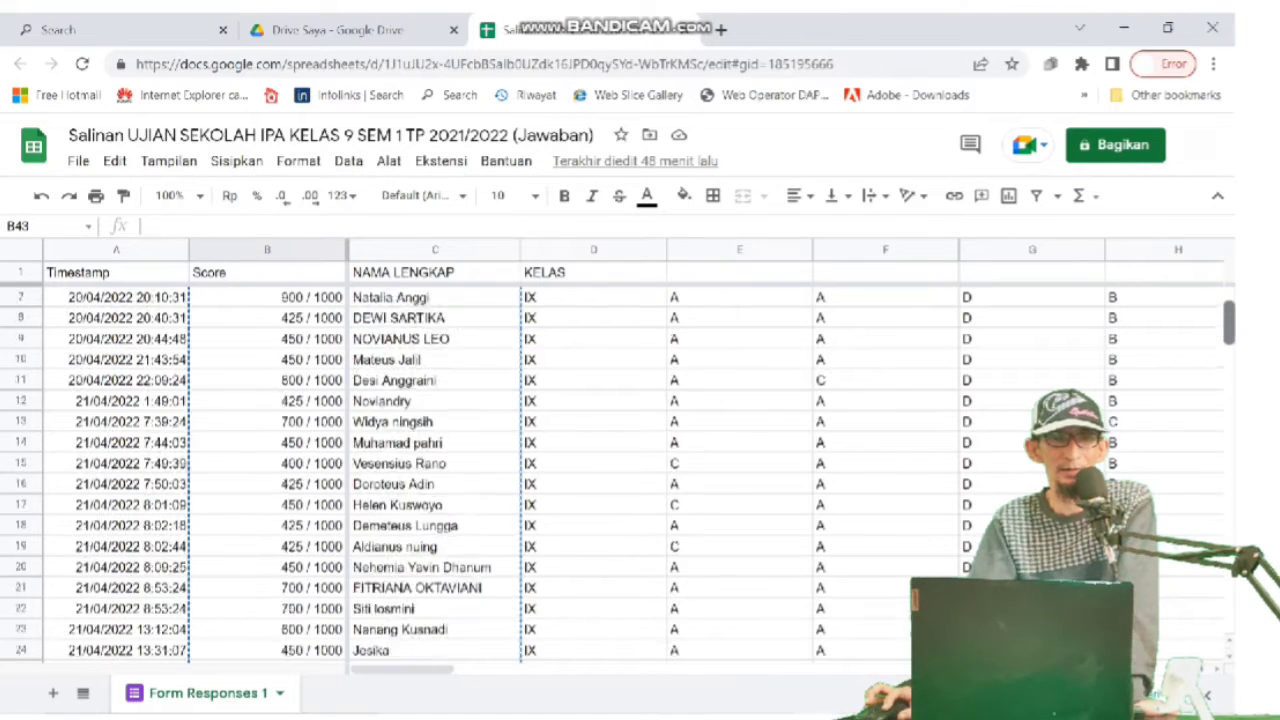
pyautogui.scroll(1, 618, 471)
pyautogui.click(267, 297)
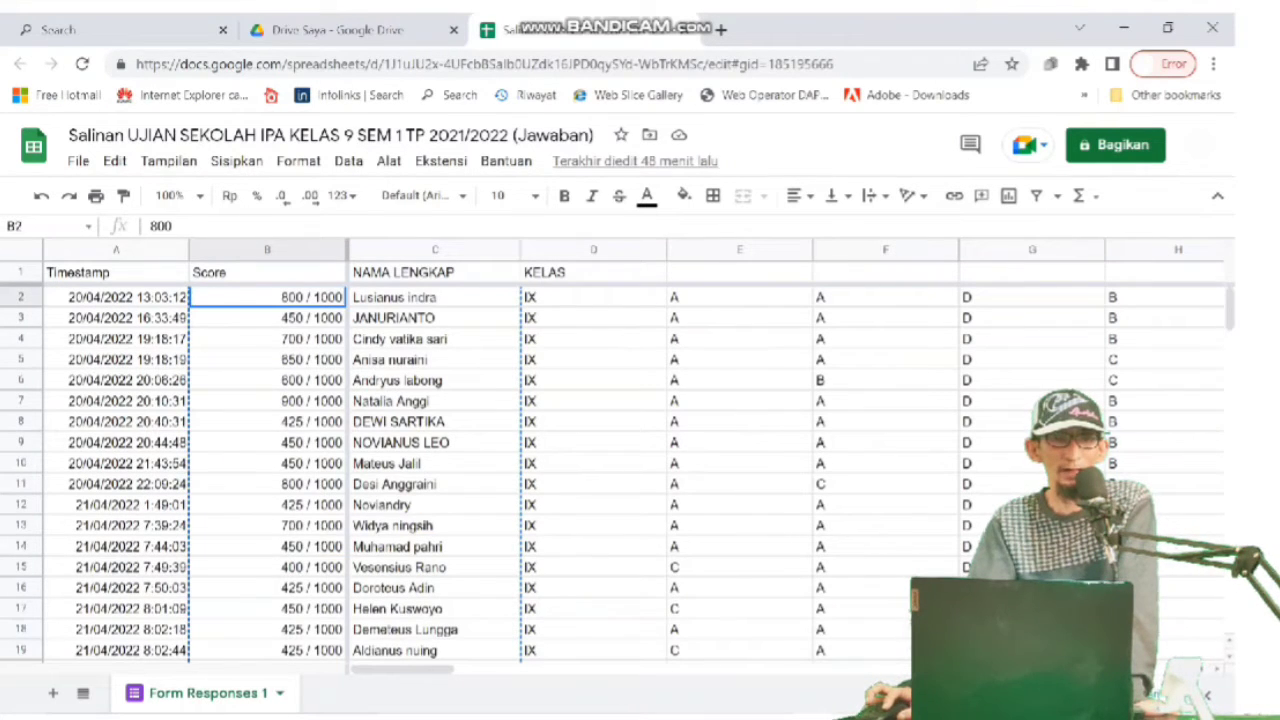
pyautogui.moveTo(267, 297)
pyautogui.mouseDown()
pyautogui.moveTo(267, 359)
pyautogui.moveTo(267, 318)
pyautogui.moveTo(434, 297)
pyautogui.moveTo(434, 483)
pyautogui.moveTo(434, 339)
pyautogui.mouseUp()
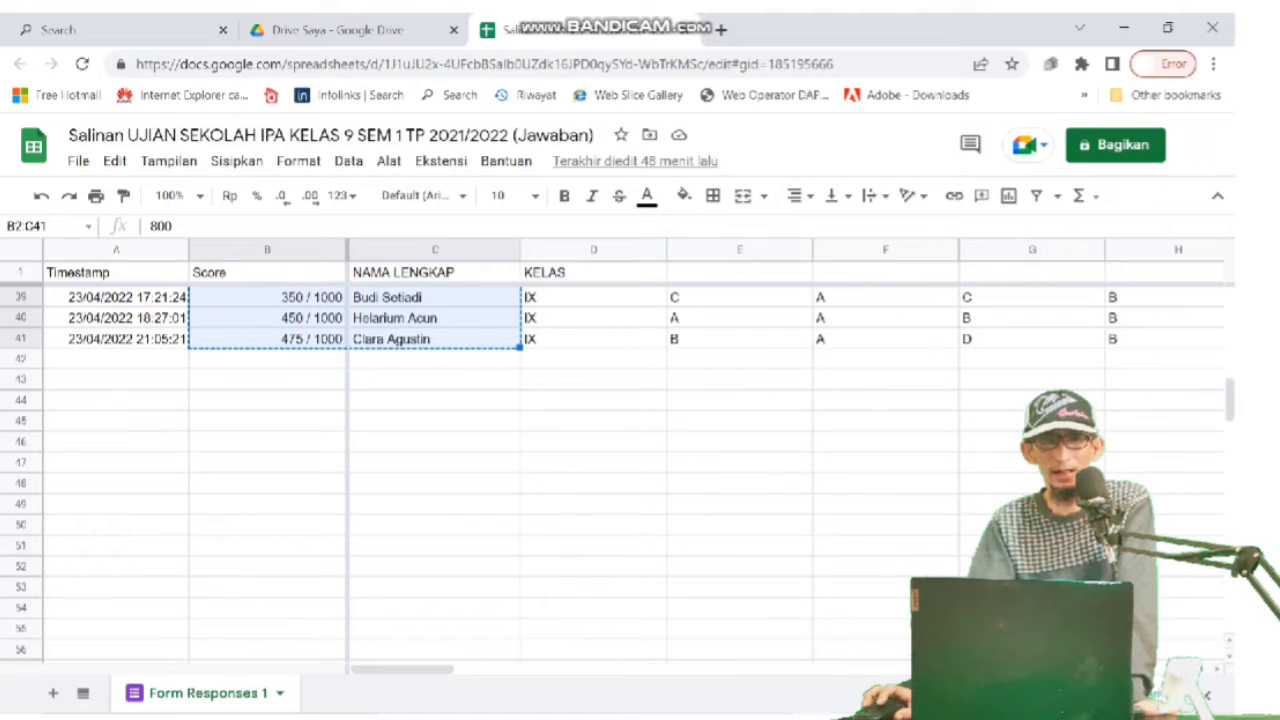
pyautogui.rightClick(460, 339)
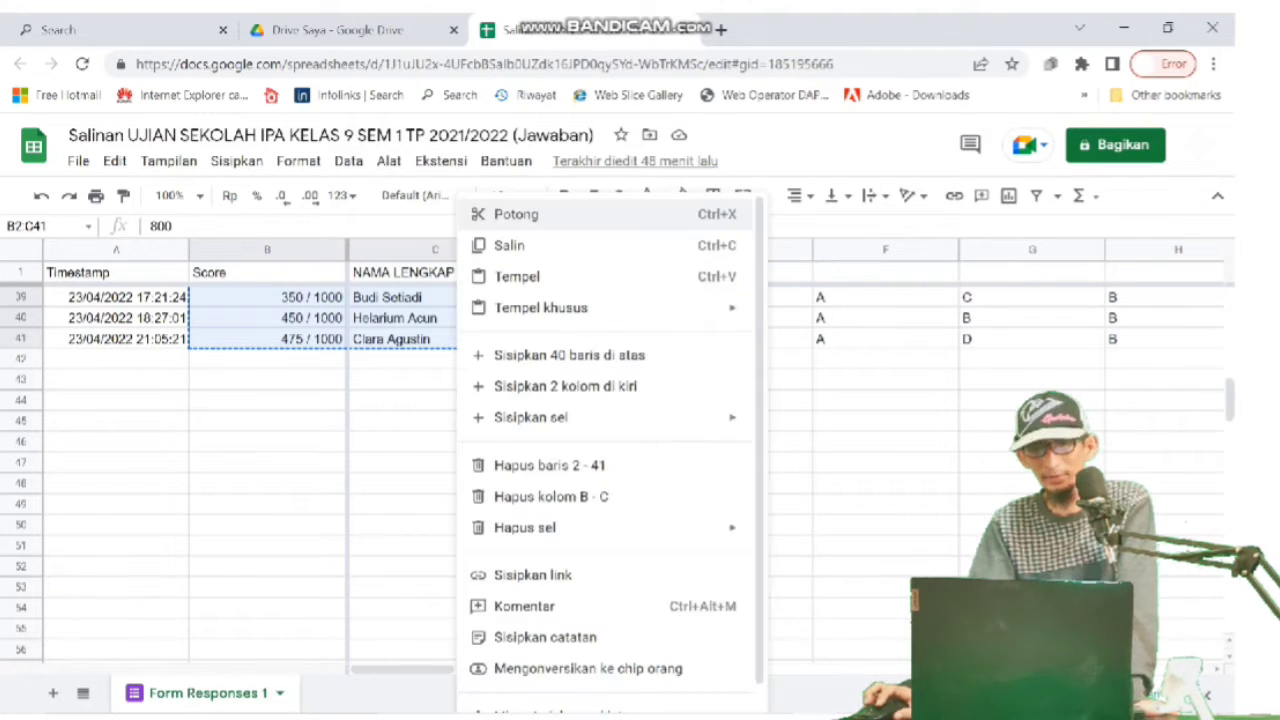
pyautogui.click(509, 245)
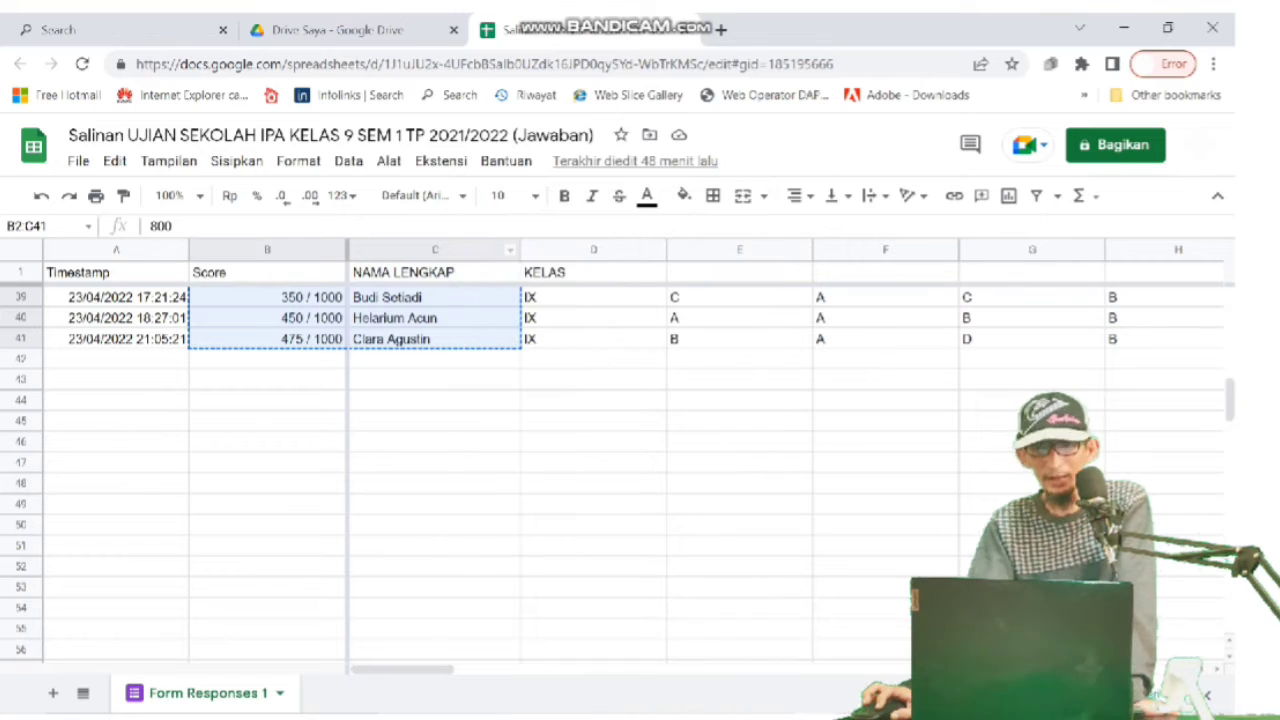
pyautogui.moveTo(500, 716)
pyautogui.click(856, 694)
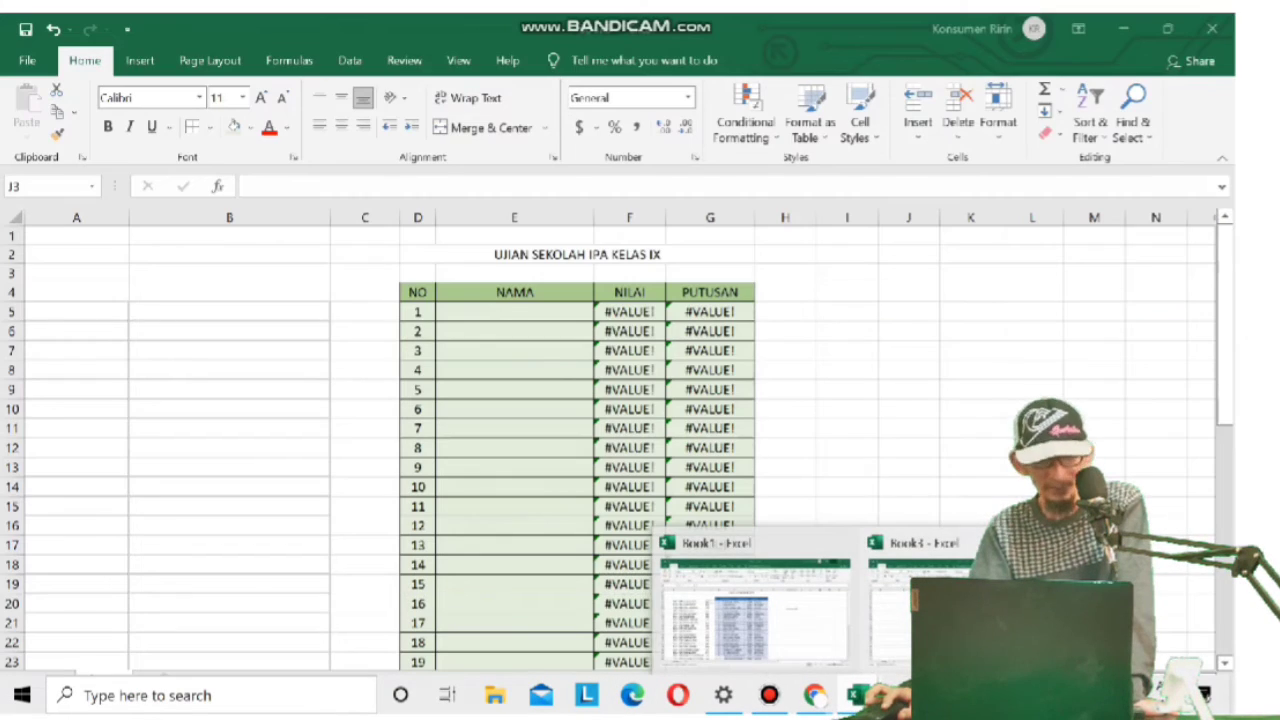
# Paste the copied scores and names at A5, filling NILAI and PUTUSAN with results.
pyautogui.click(920, 600)
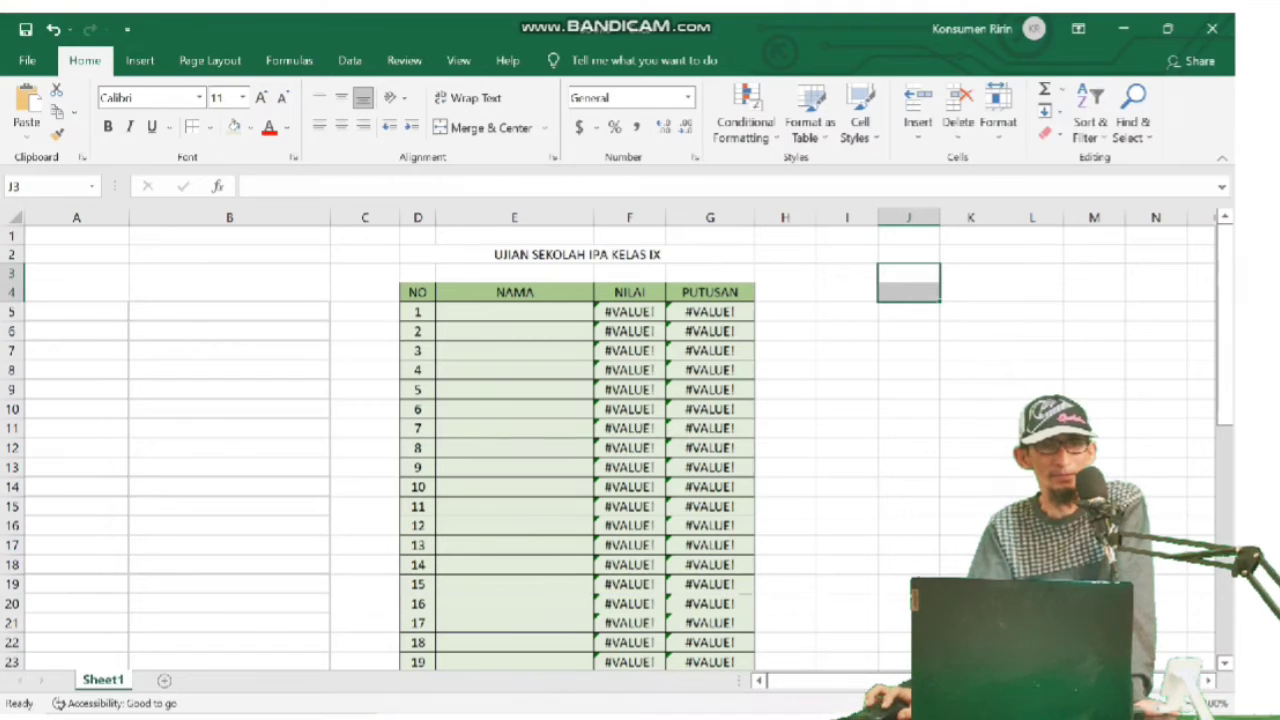
pyautogui.click(76, 311)
pyautogui.rightClick(70, 311)
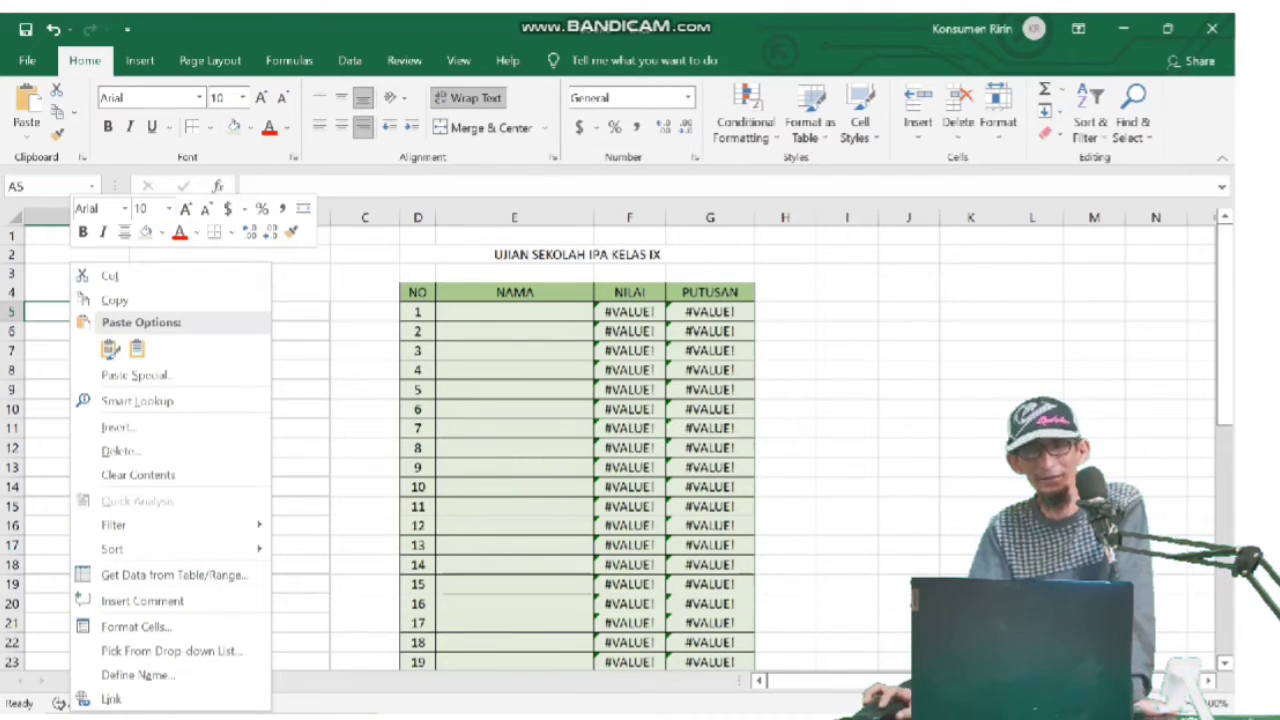
pyautogui.click(110, 348)
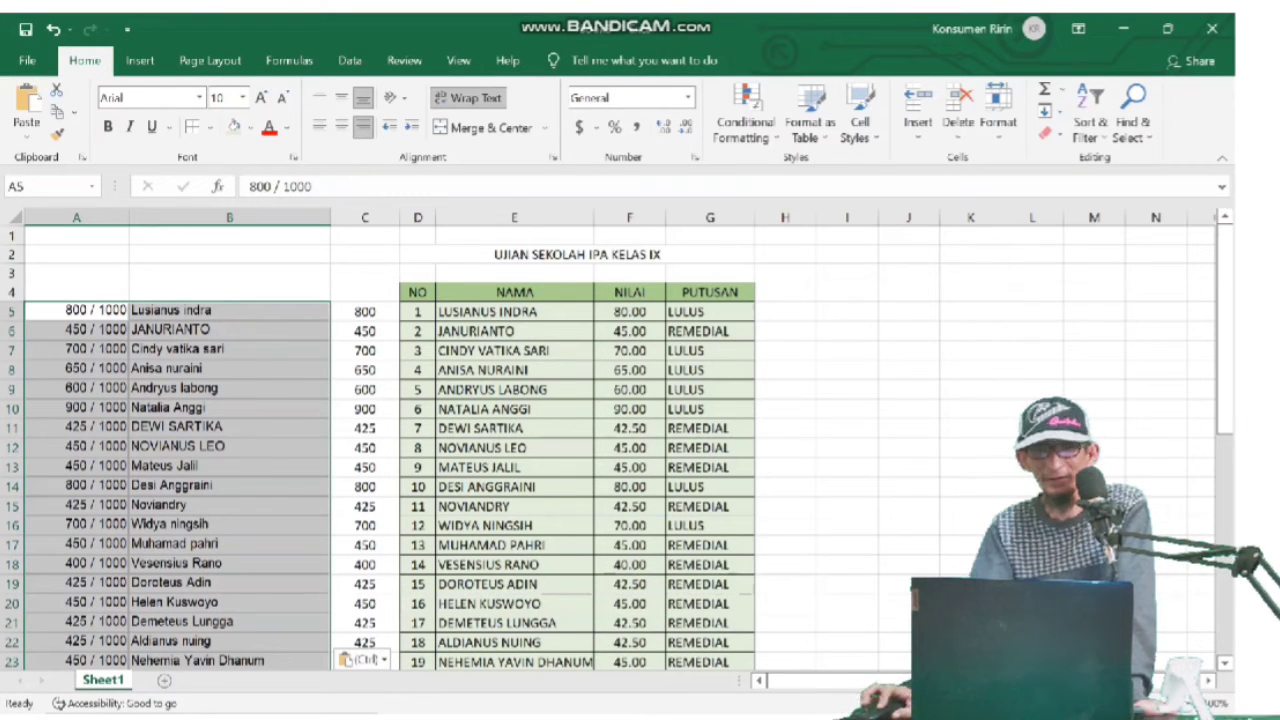
pyautogui.moveTo(1224, 416); pyautogui.dragTo(1224, 430)
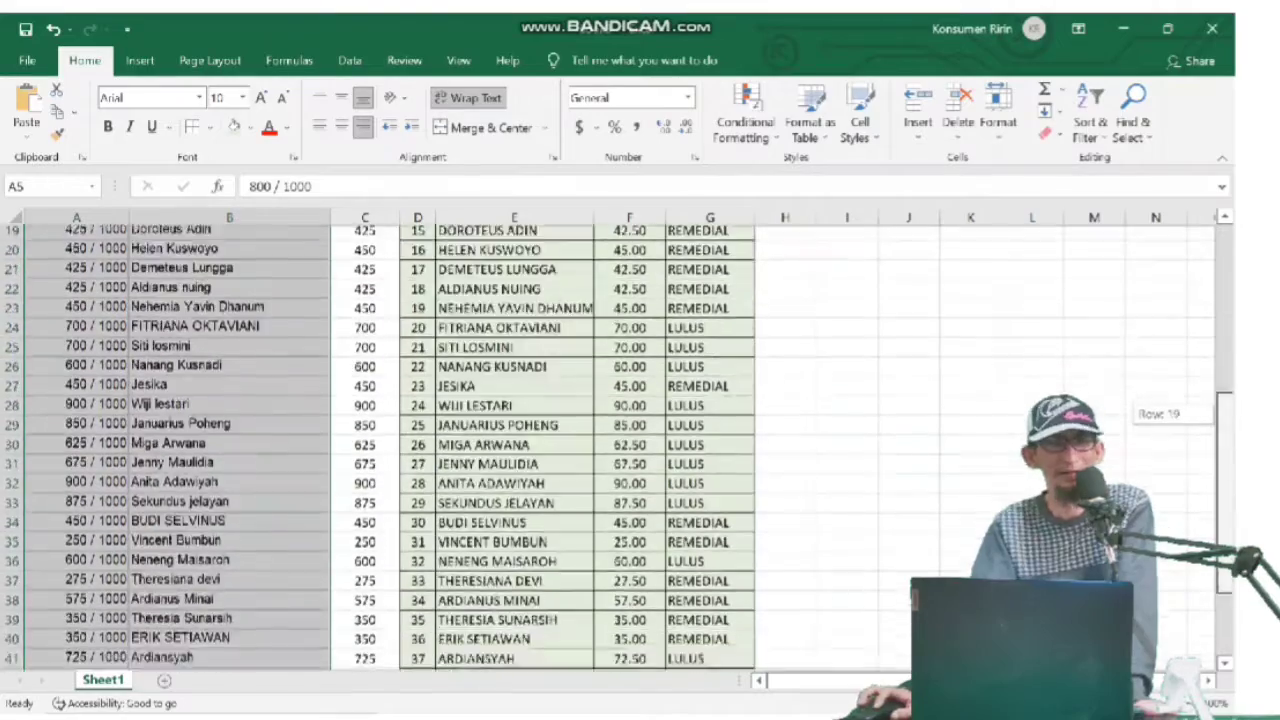
pyautogui.moveTo(1224, 430)
pyautogui.mouseDown()
pyautogui.moveTo(1224, 280)
pyautogui.moveTo(1224, 398)
pyautogui.mouseUp()
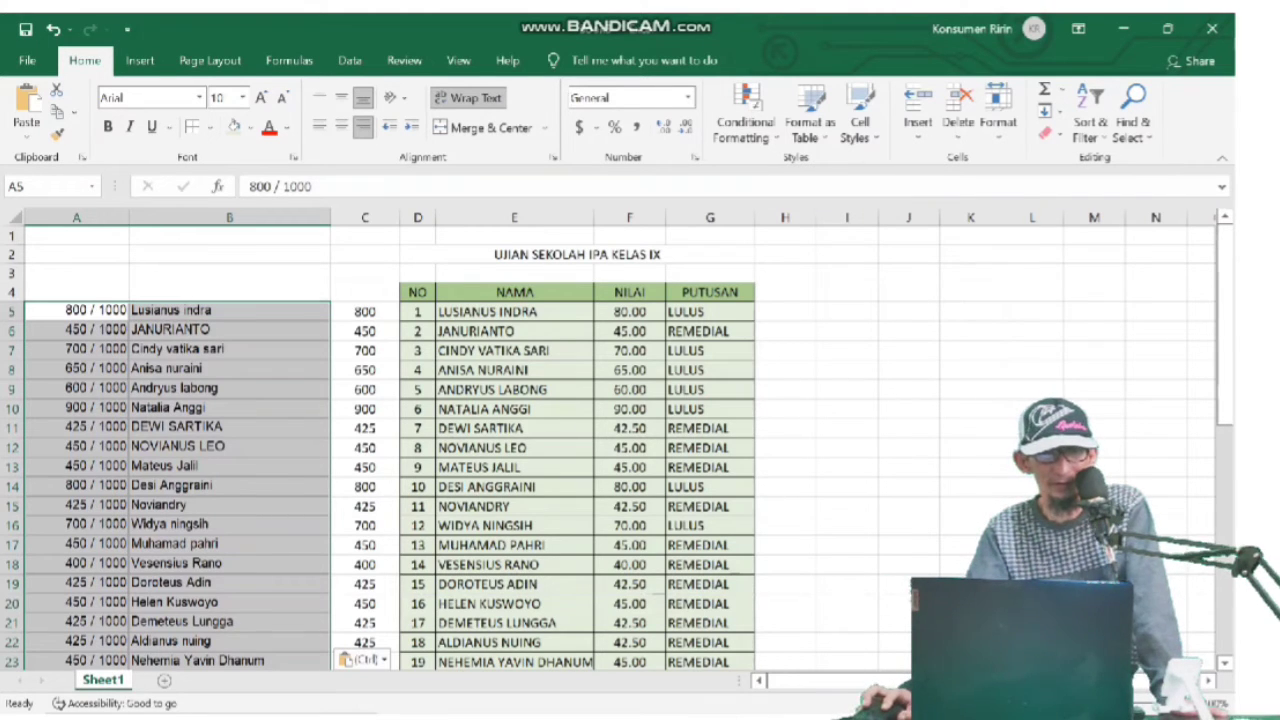
# Select cell A5 holding the first student's score.
pyautogui.click(76, 310)
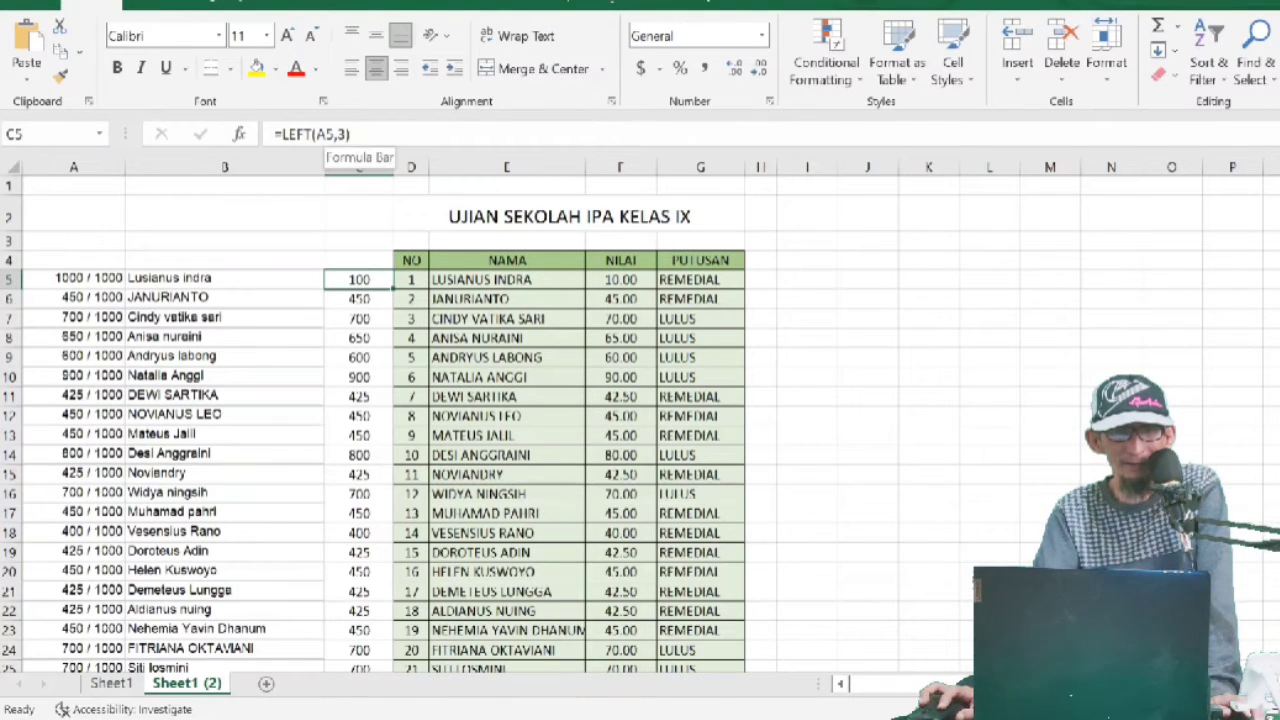
# Change C5's formula to =LEFT(A5,4) so the first student shows 1000, 100.00 and LULUS.
pyautogui.click(350, 134)
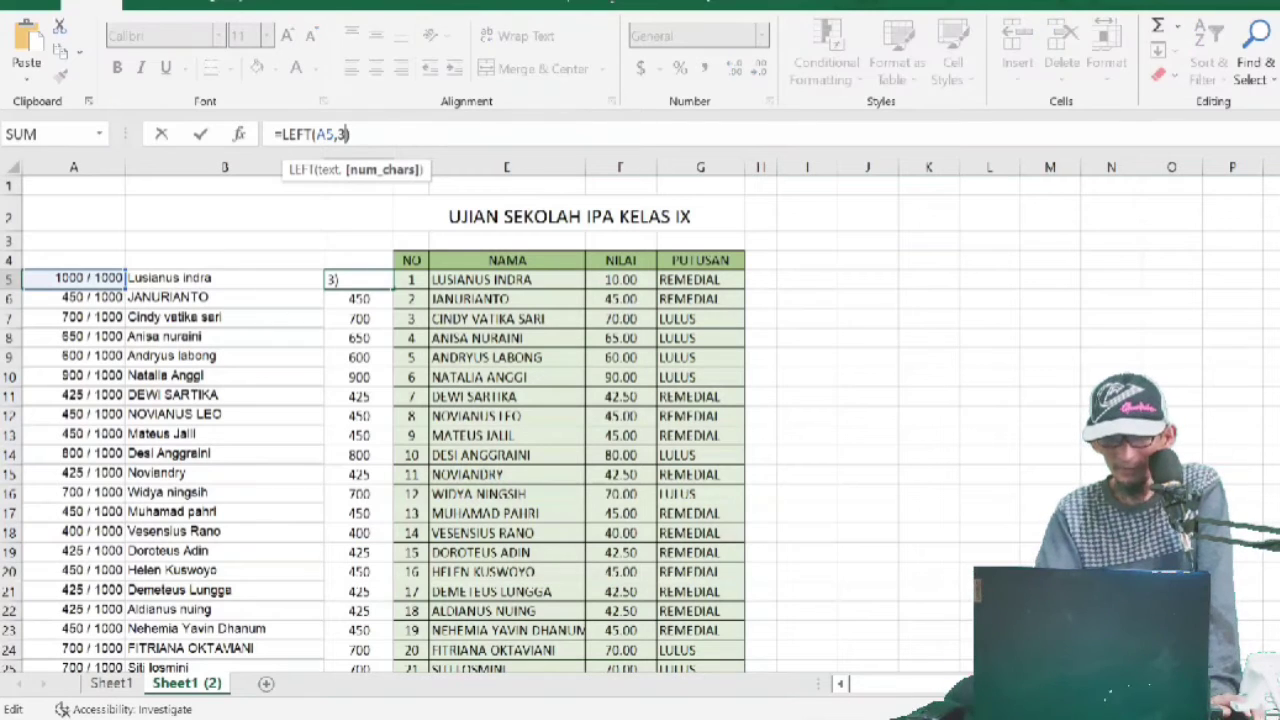
pyautogui.press('BackSpace')
pyautogui.write('4')
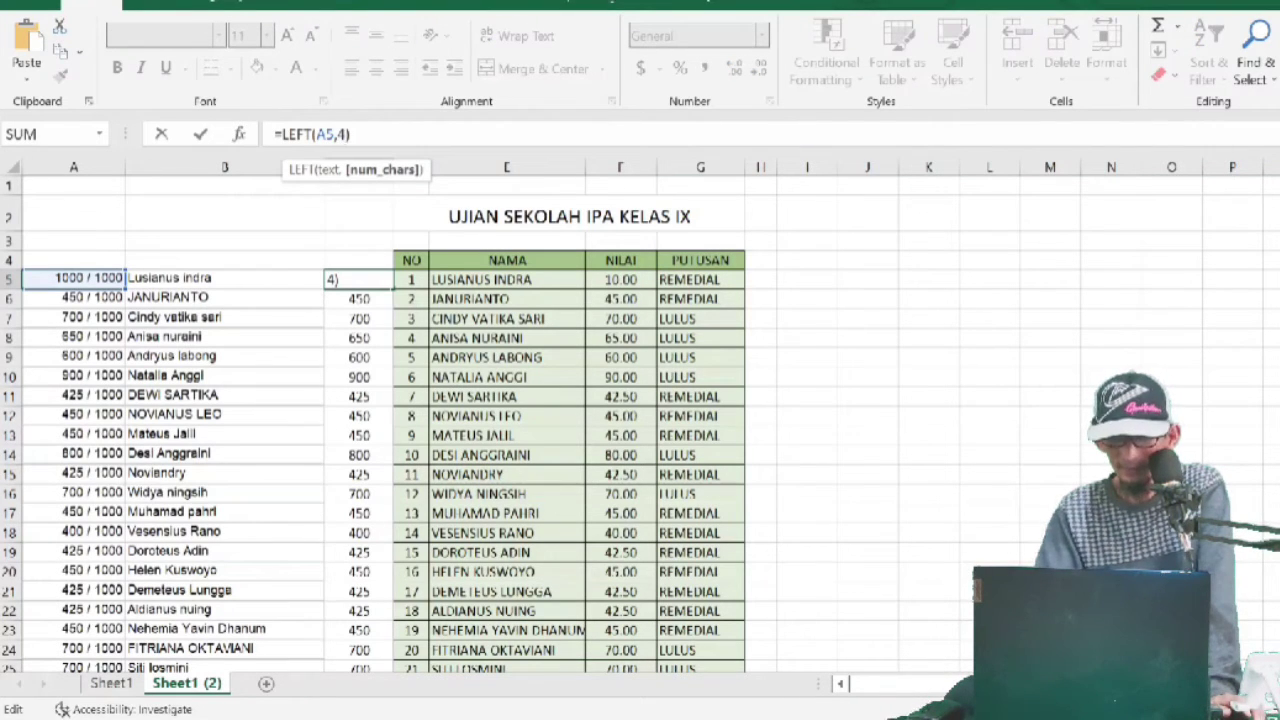
pyautogui.press('Return')
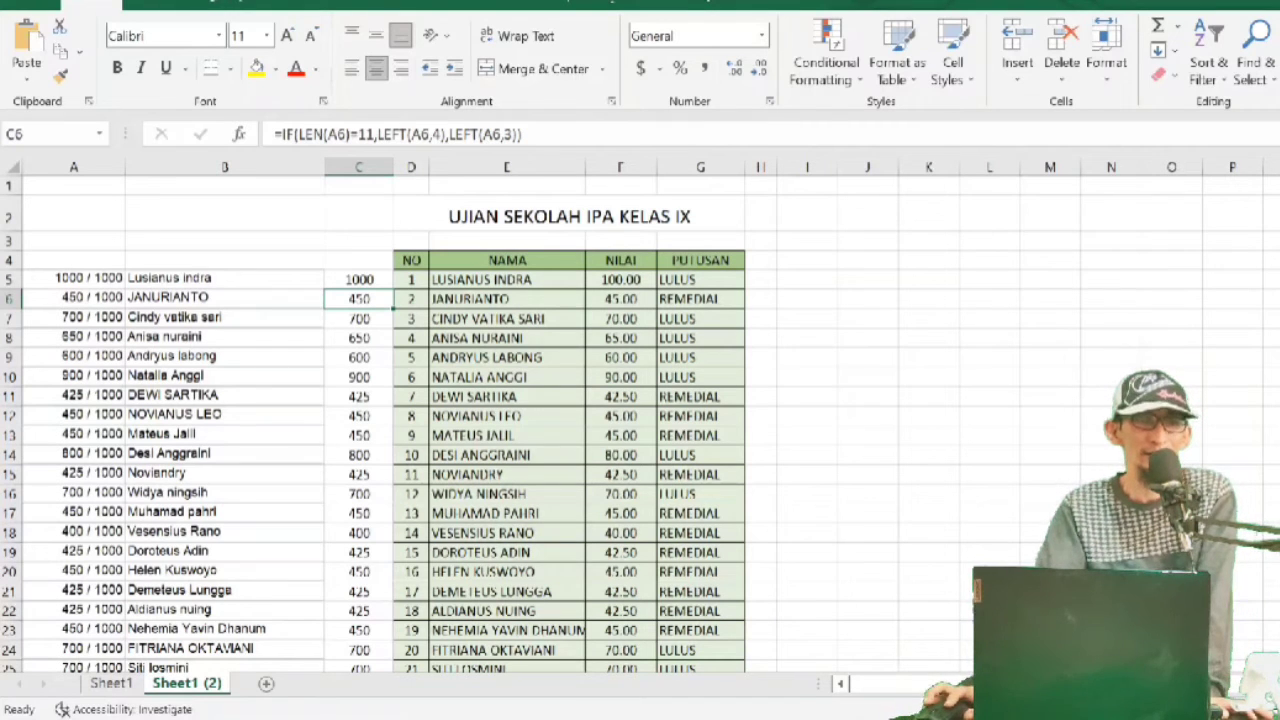
pyautogui.click(359, 279)
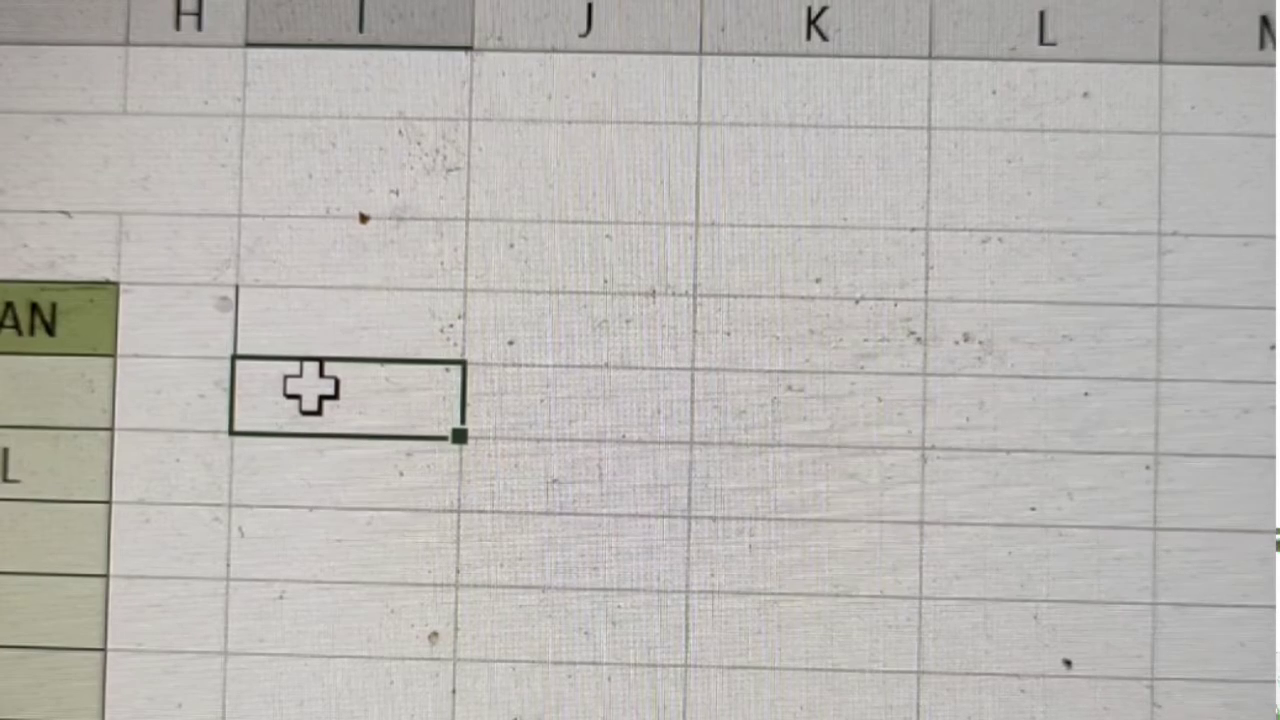
# Enter =LEN(A5) in I5 and =LEN(A6) in I6, giving character counts of 11 and 10.
pyautogui.write('=len')
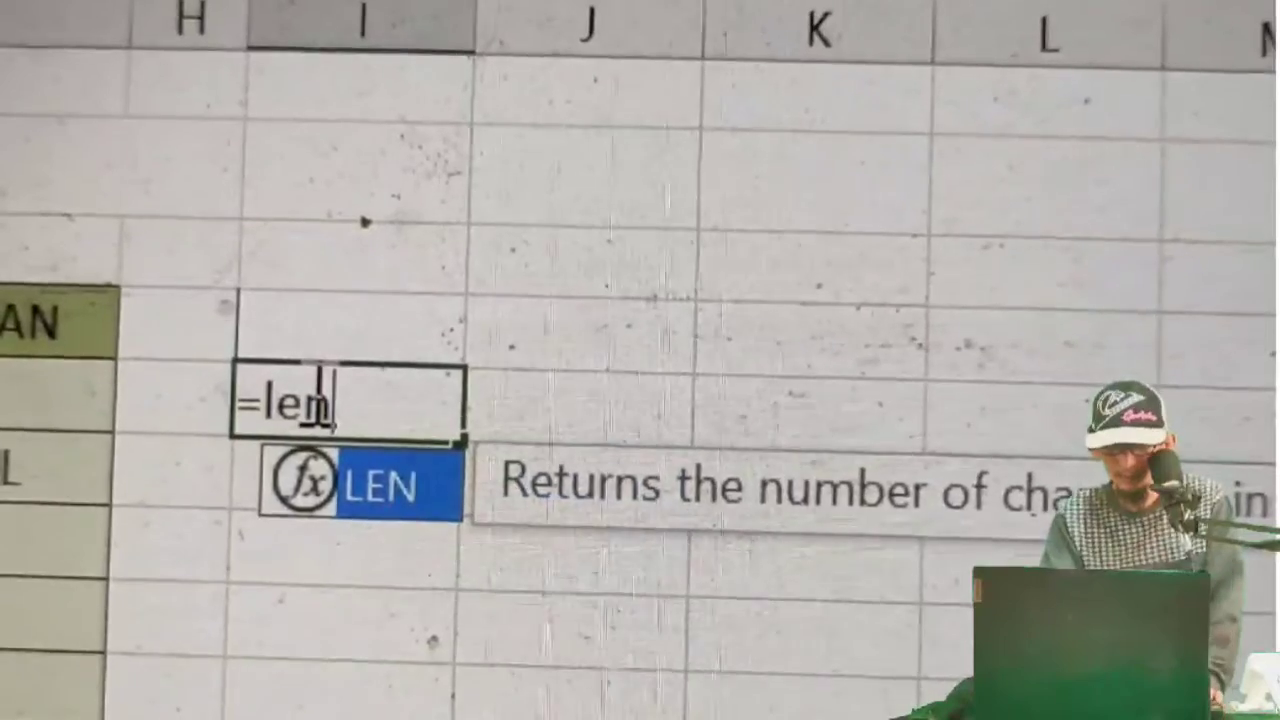
pyautogui.write('(')
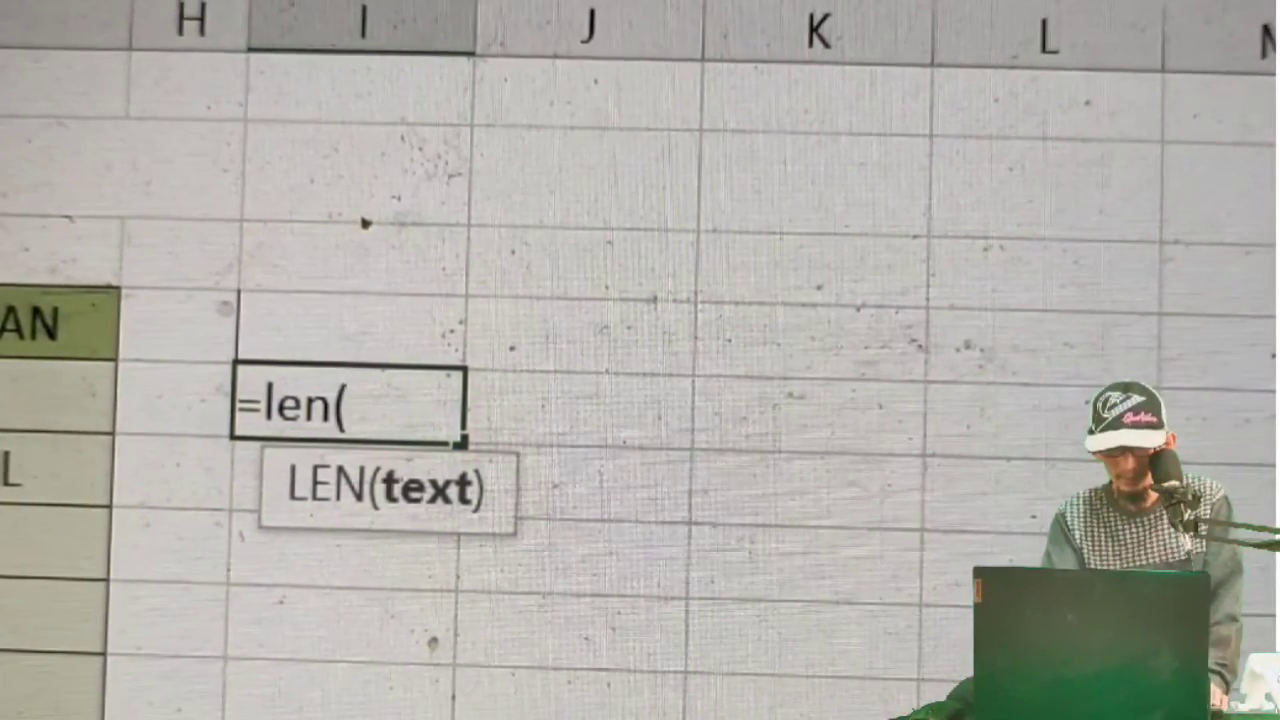
pyautogui.write('A5)')
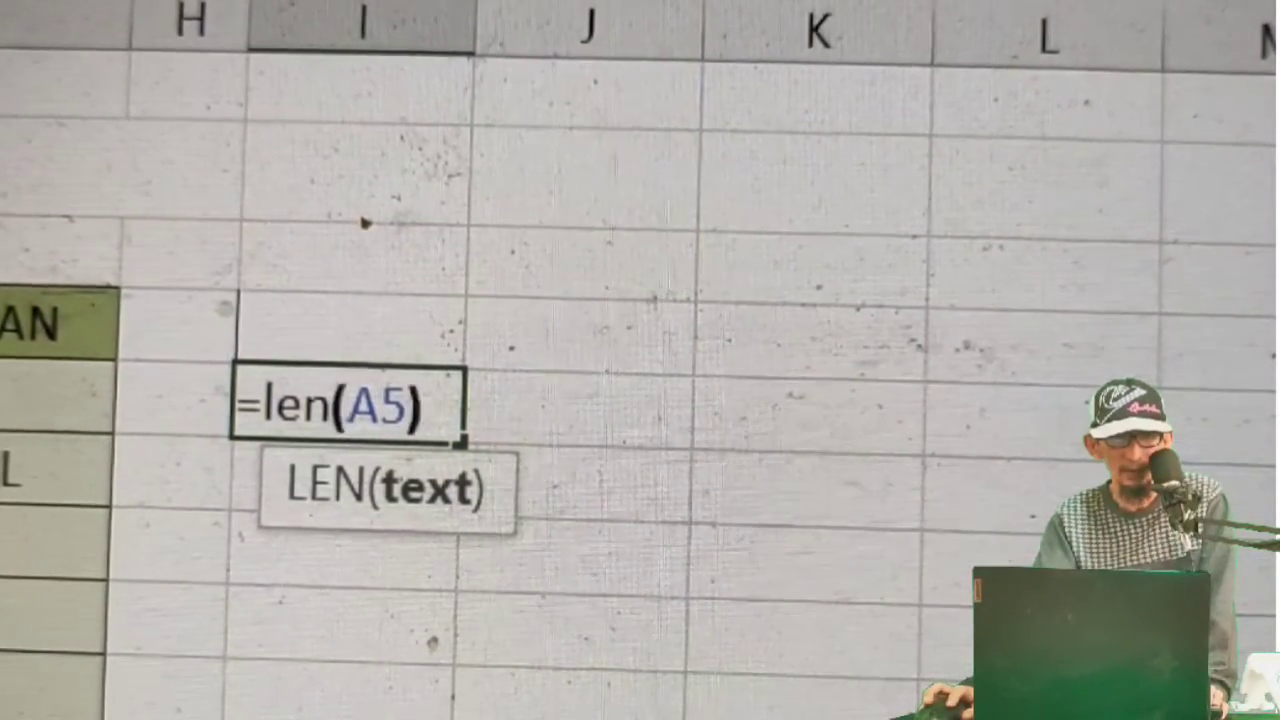
pyautogui.press('Return')
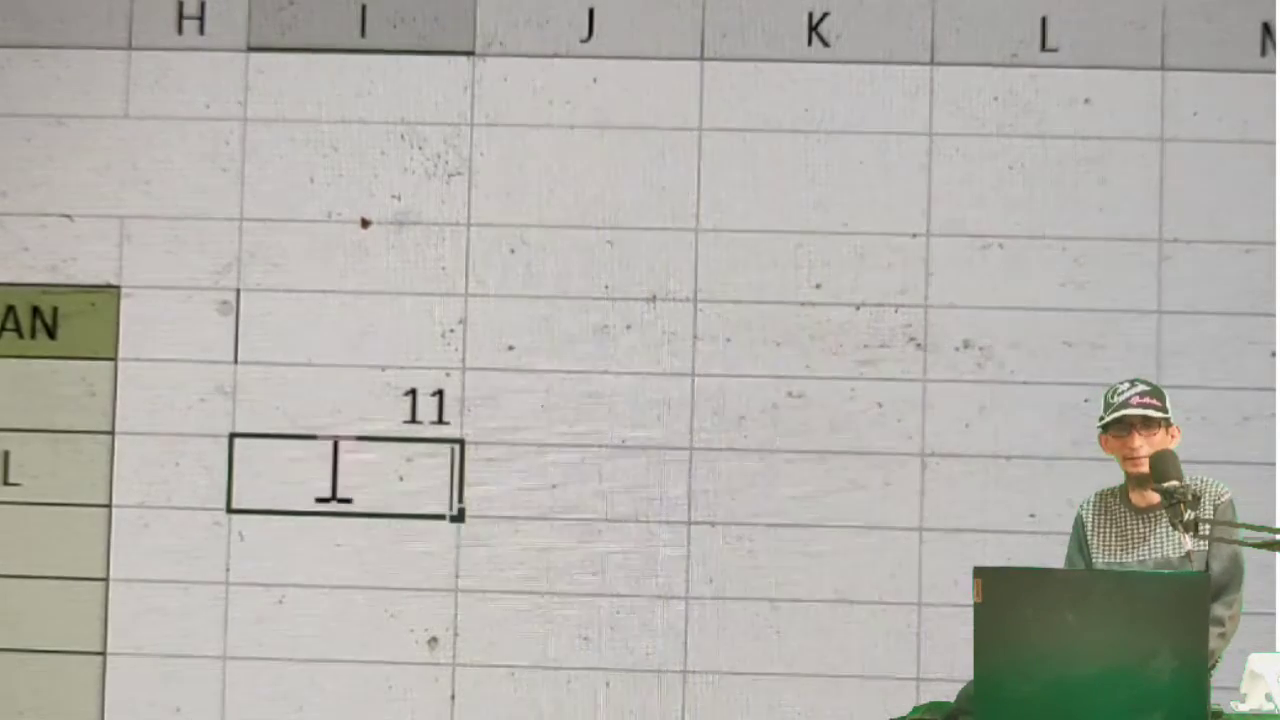
pyautogui.write('=')
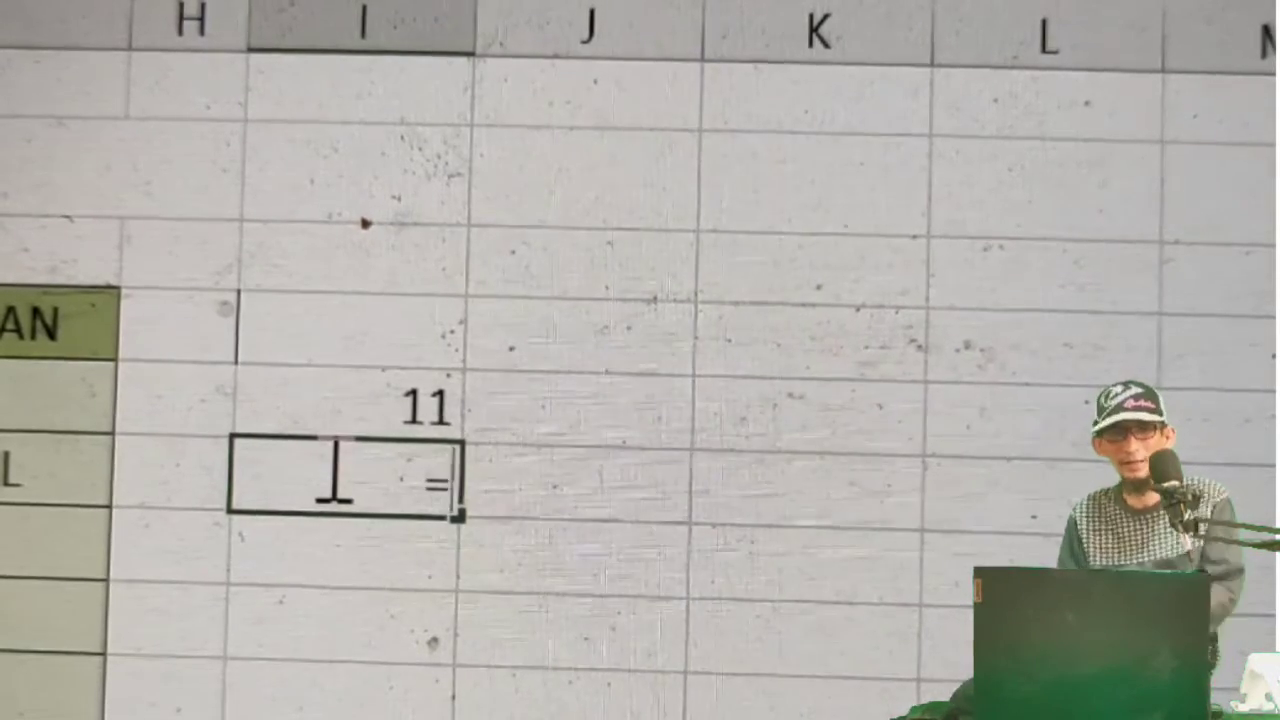
pyautogui.write('len(')
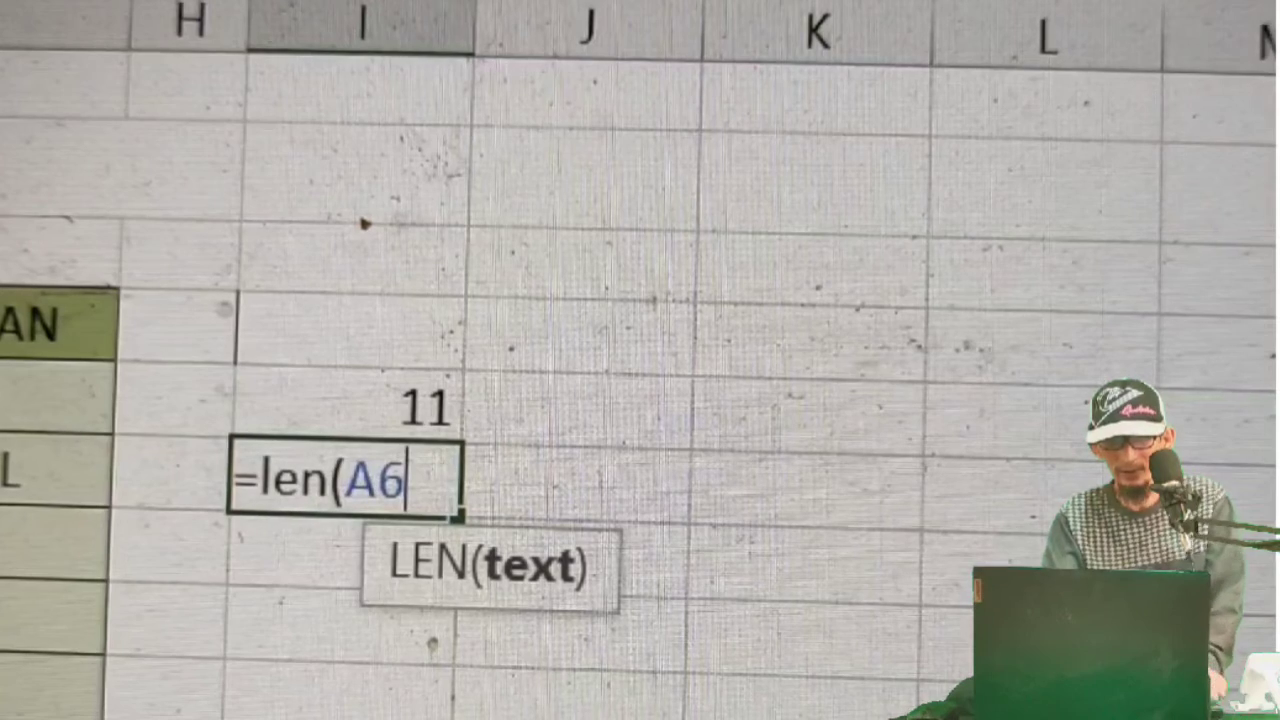
pyautogui.write(')')
pyautogui.press('Return')
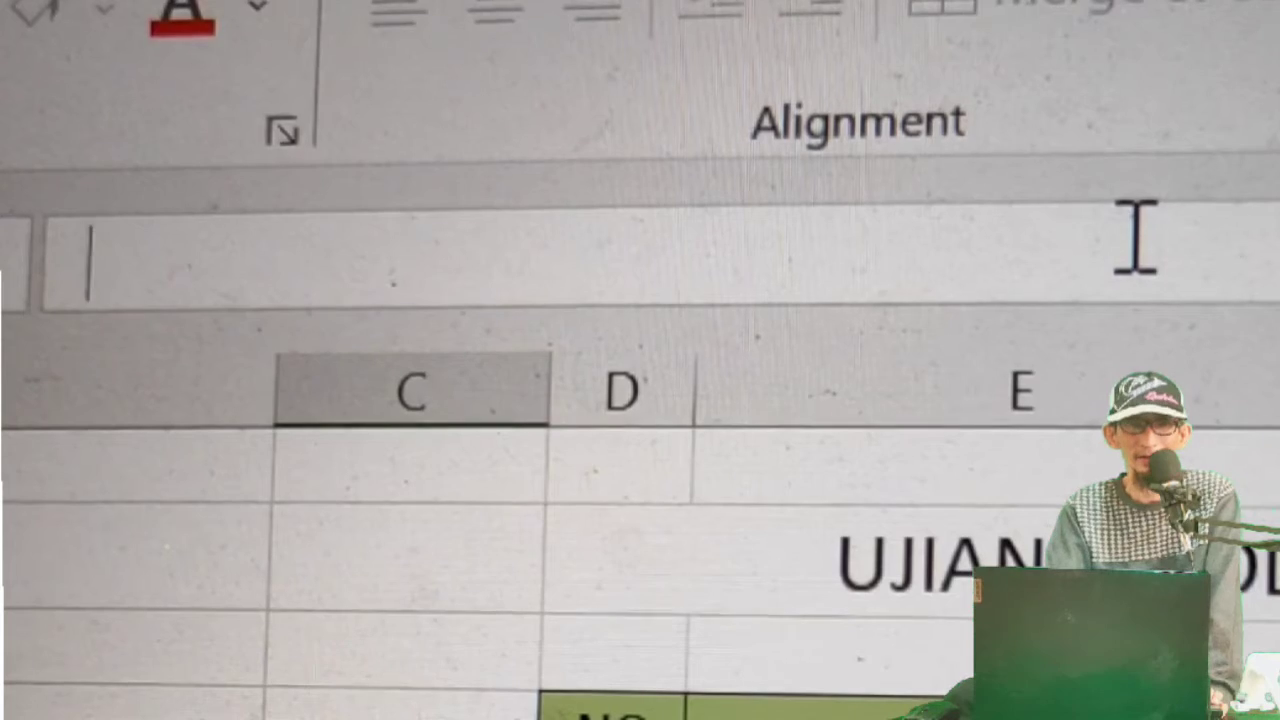
# Enter =IF(LEN(A5)=11,LEFT(A5,4),LEFT(A5,3)) in C5 to pull the score.
pyautogui.write('=IF')
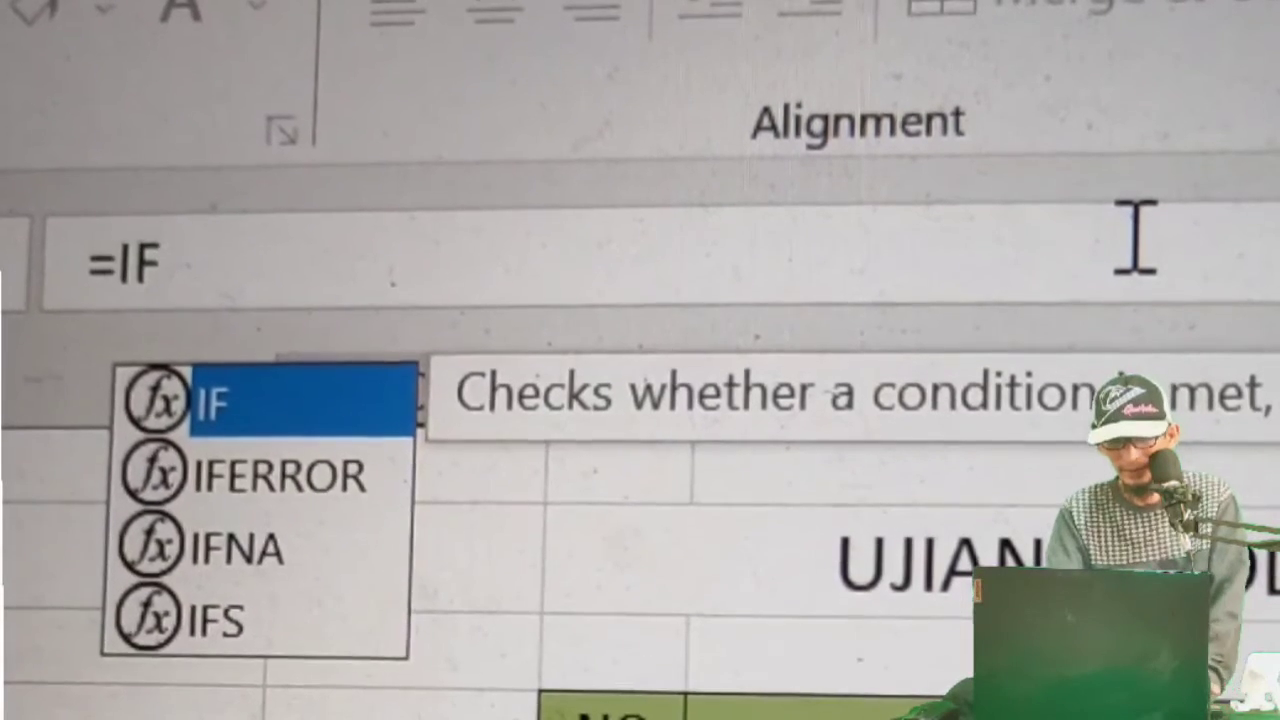
pyautogui.write('9')
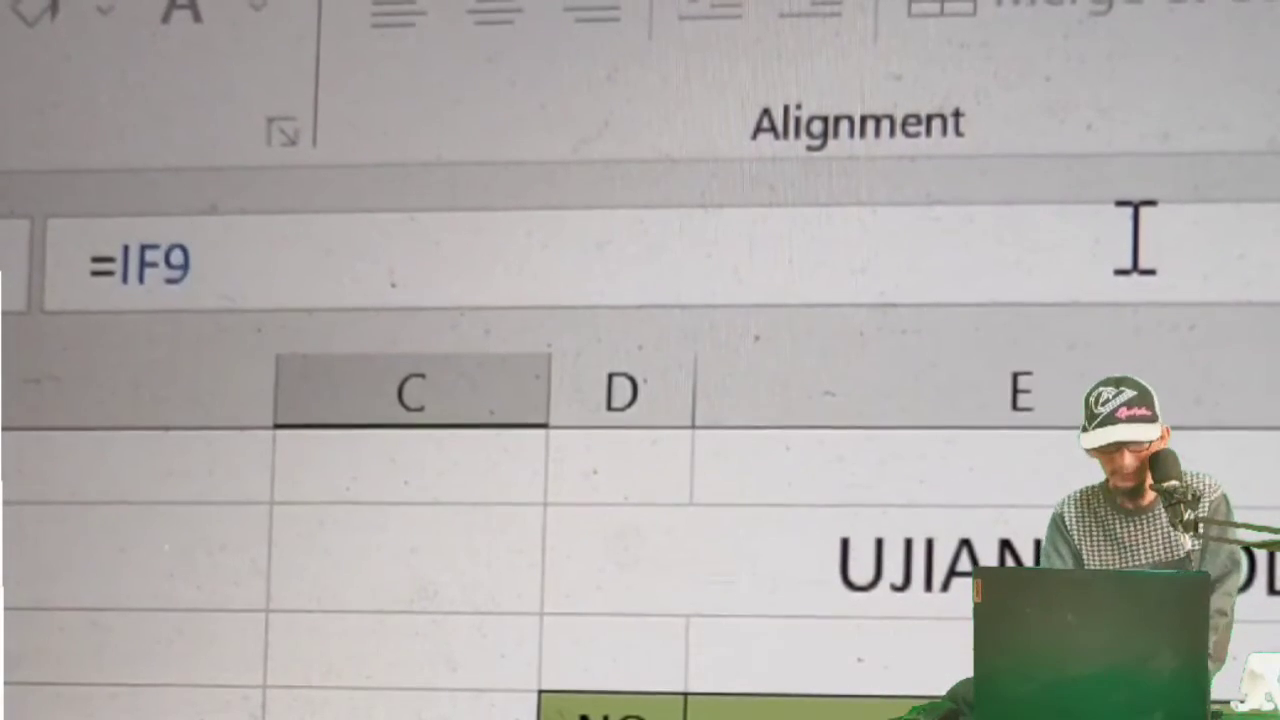
pyautogui.press('BackSpace')
pyautogui.write('(')
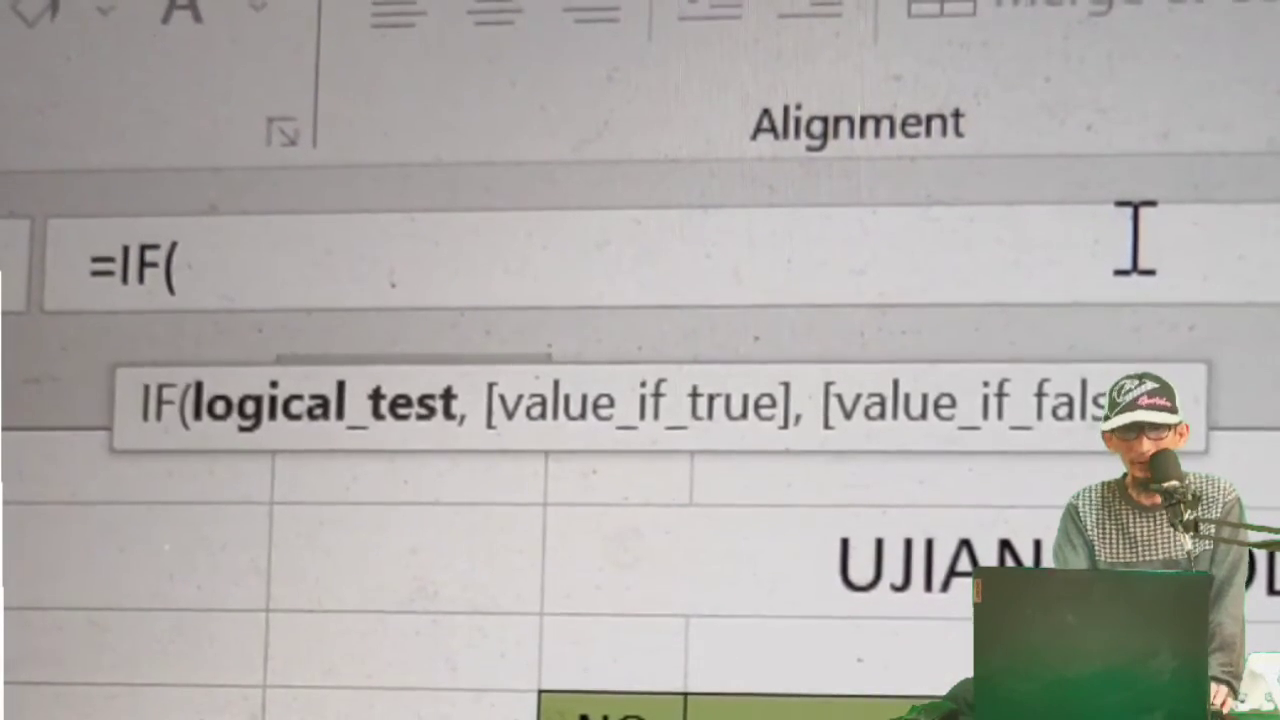
pyautogui.write('LEN(')
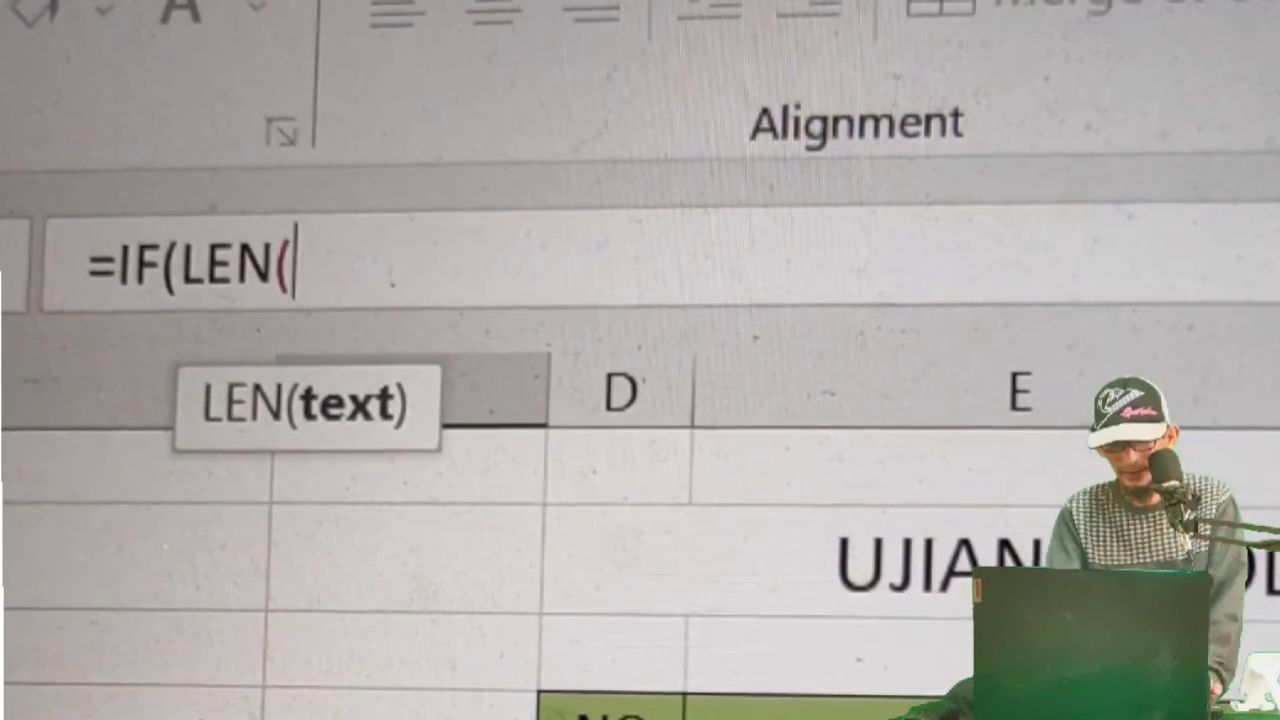
pyautogui.write('A5')
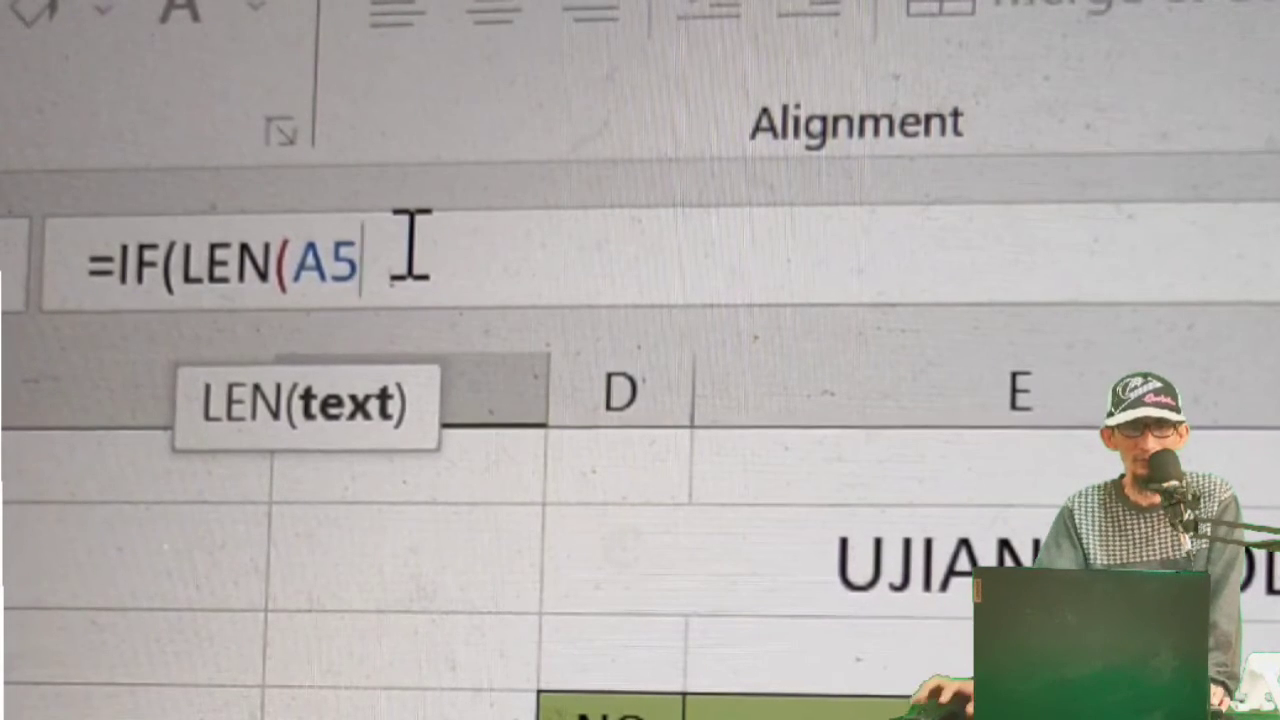
pyautogui.write(')')
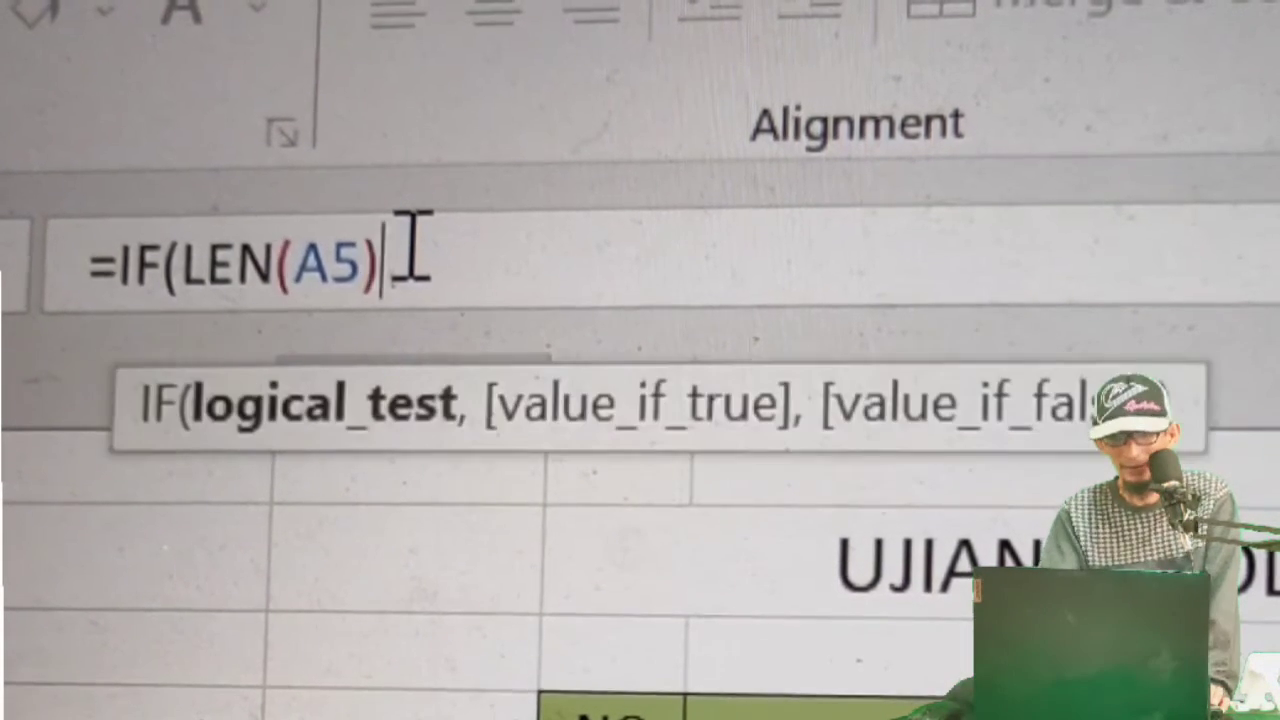
pyautogui.write('=')
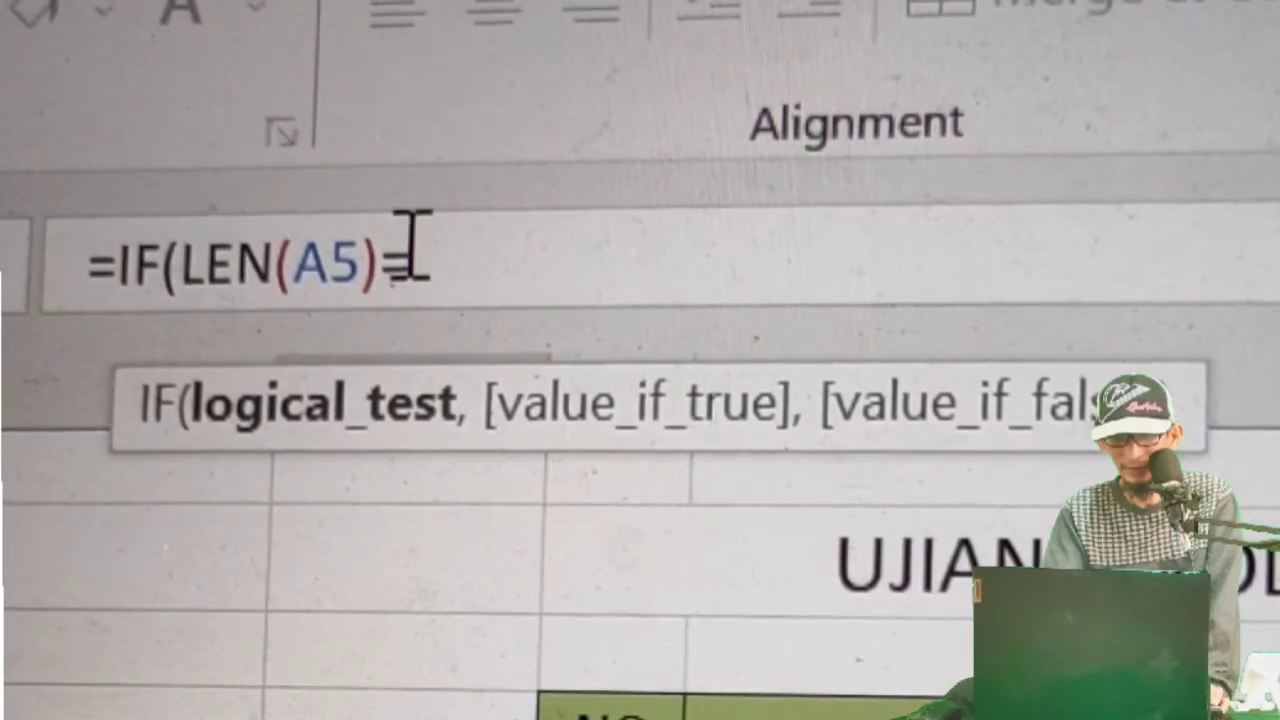
pyautogui.write('1')
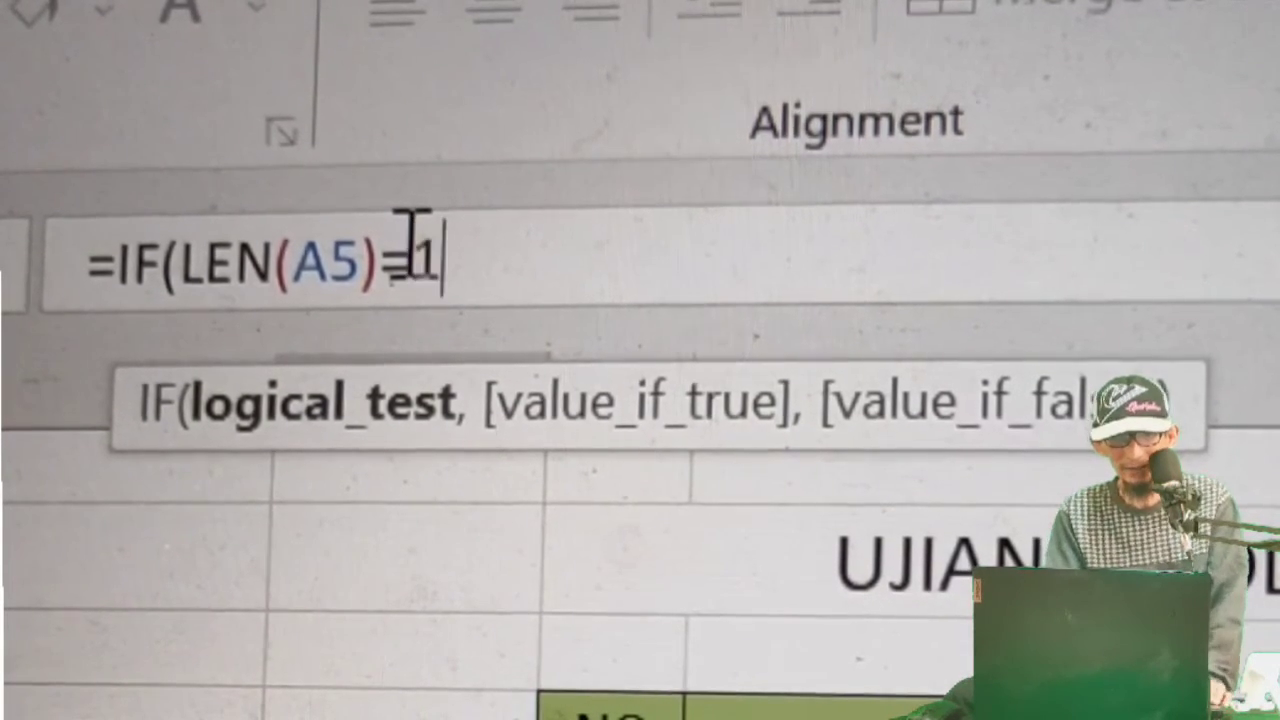
pyautogui.write('1,LEF')
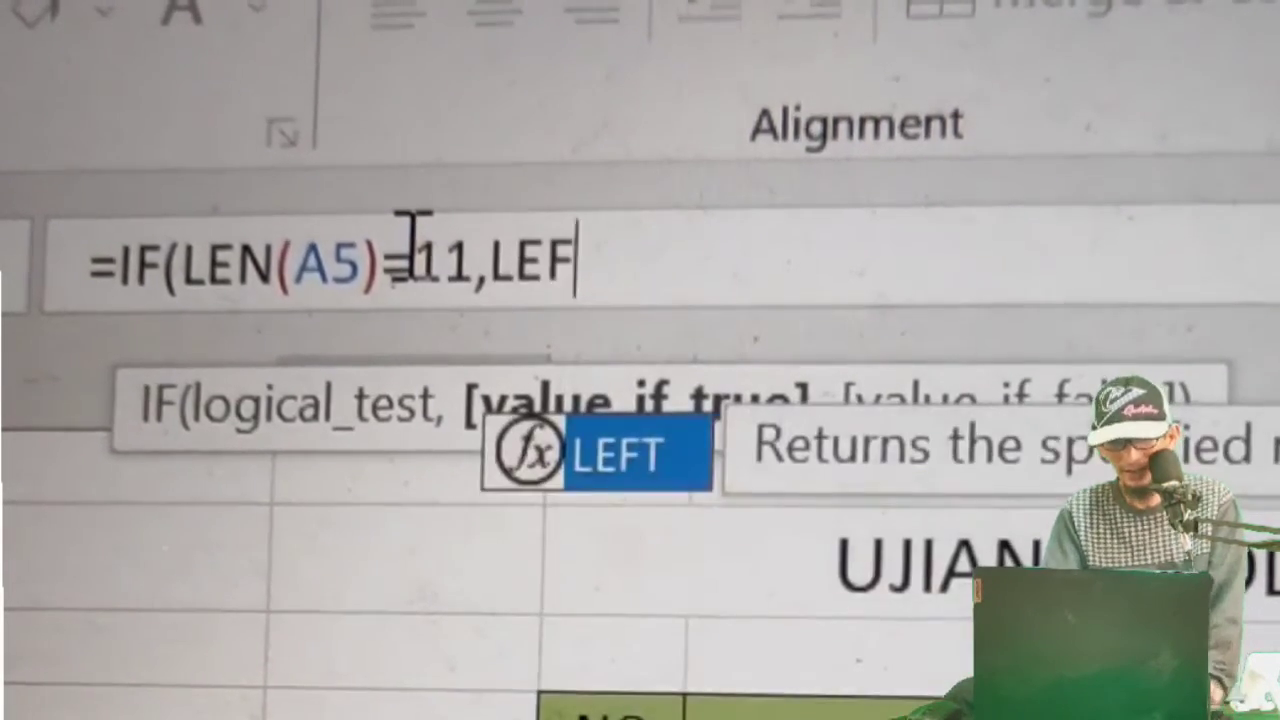
pyautogui.write('T(')
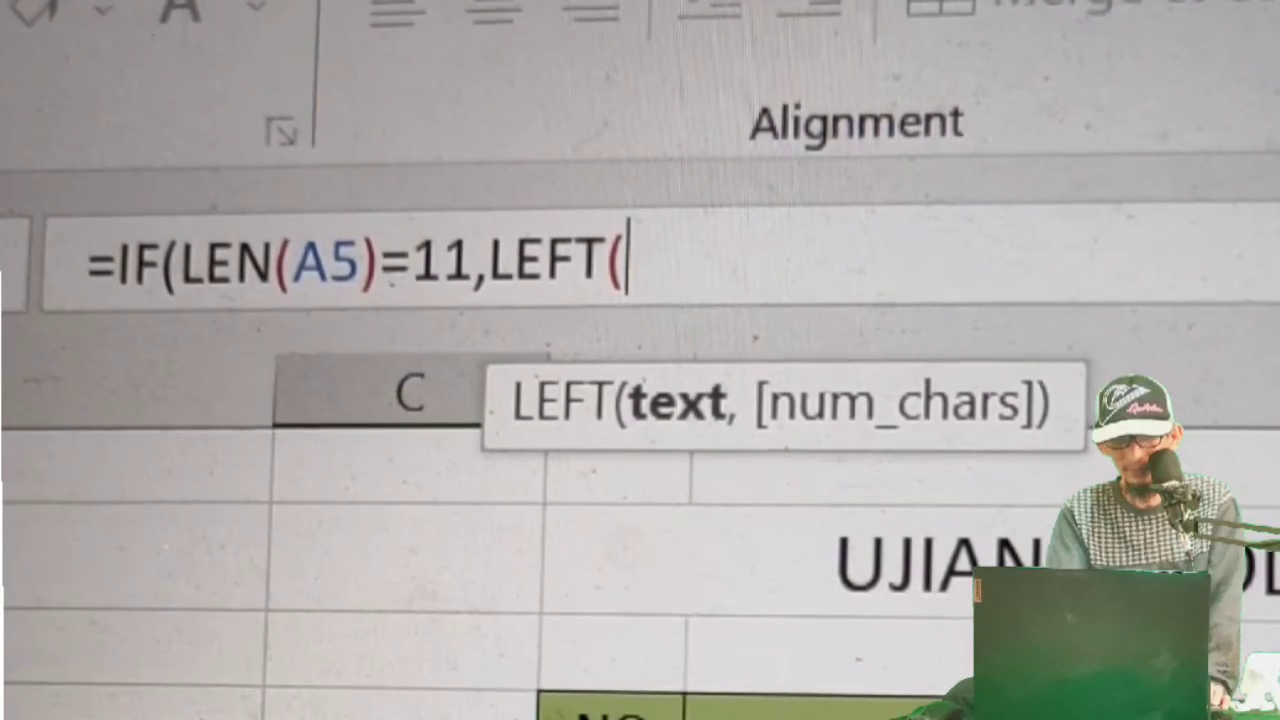
pyautogui.write('A5')
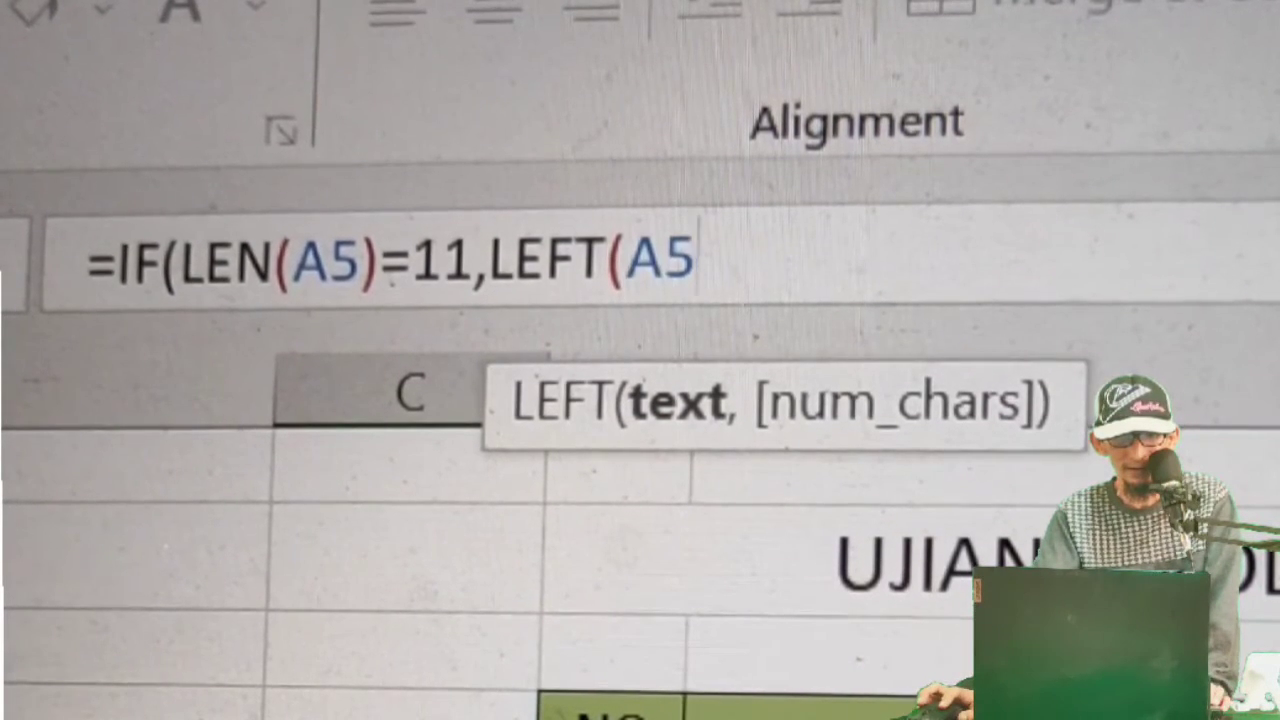
pyautogui.write(',4')
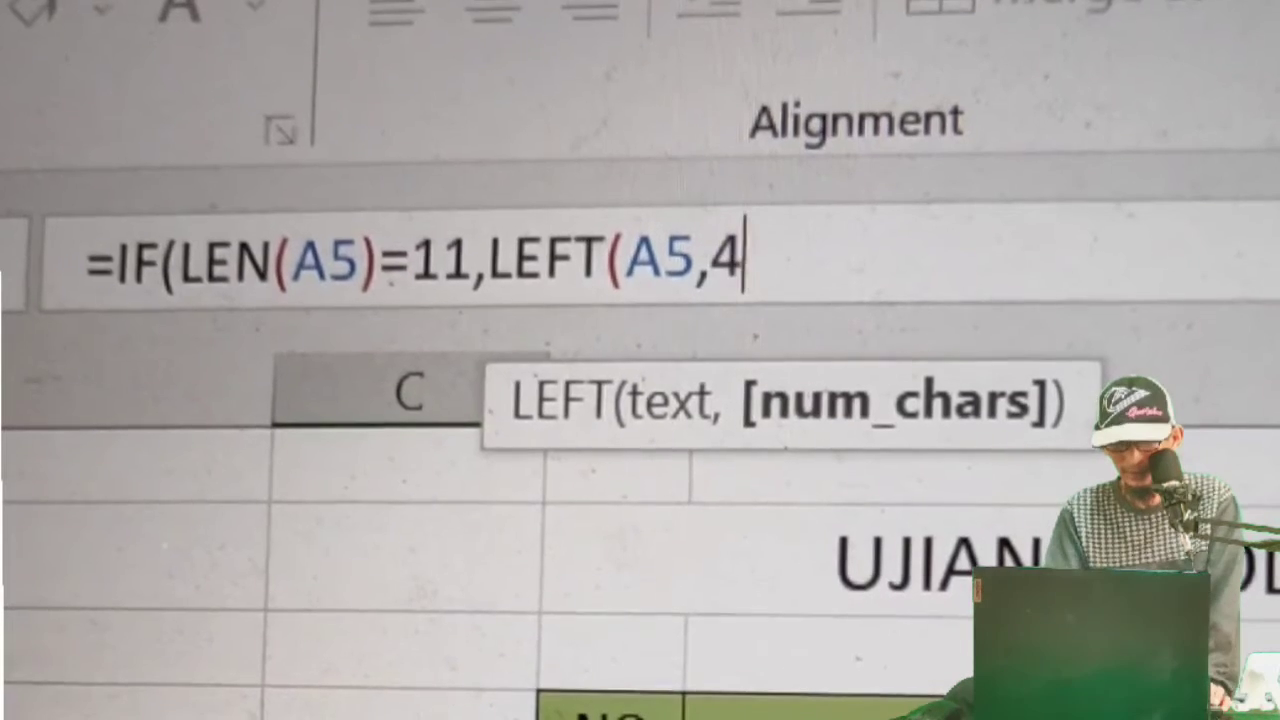
pyautogui.write(')')
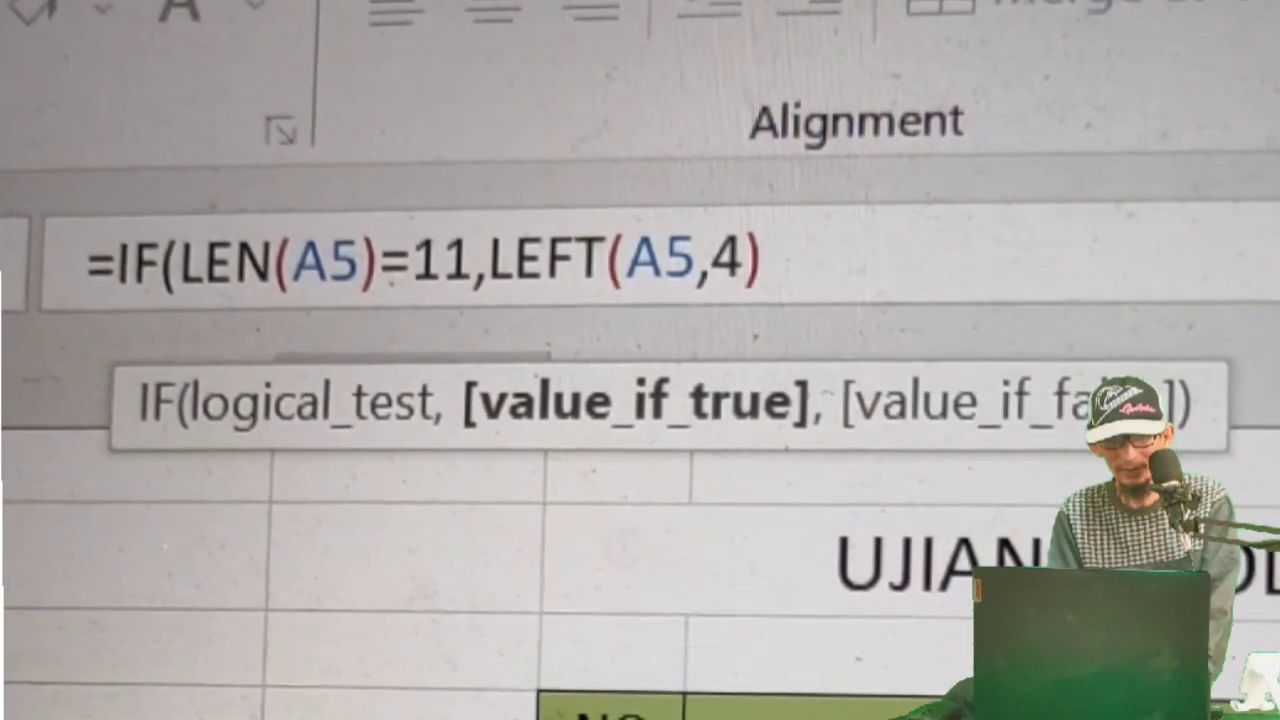
pyautogui.write(',LEF')
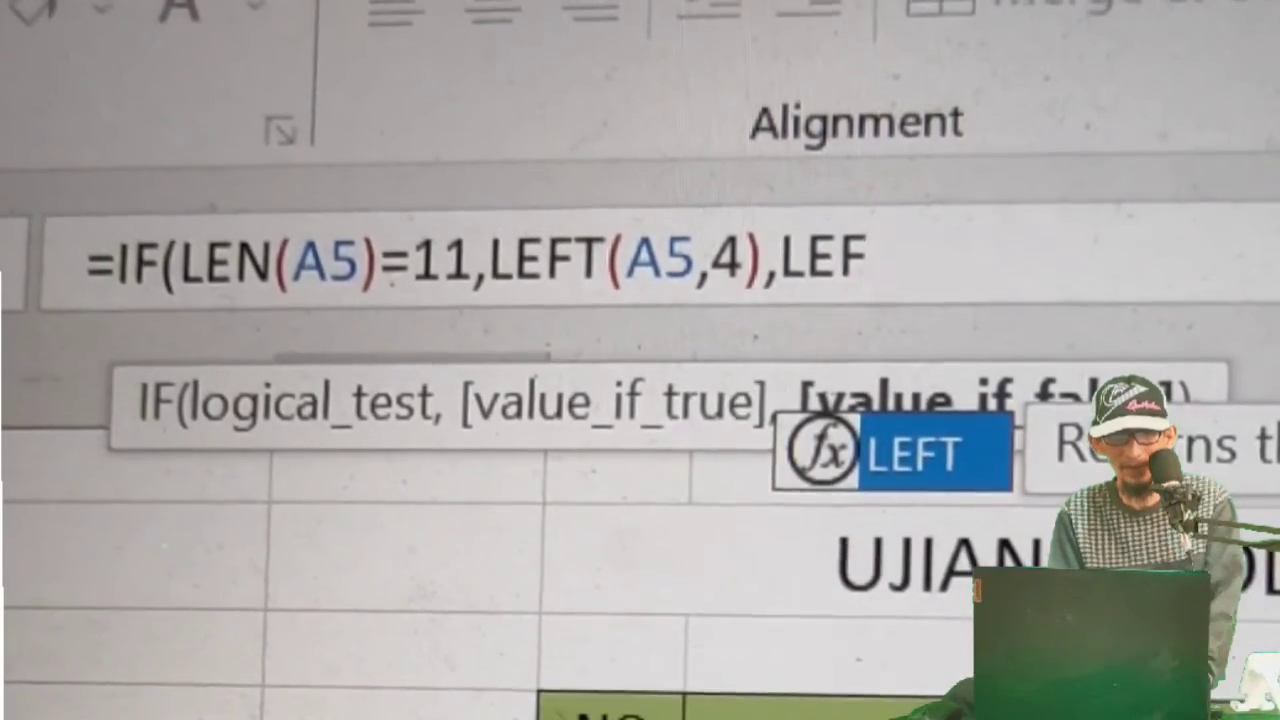
pyautogui.write('T(')
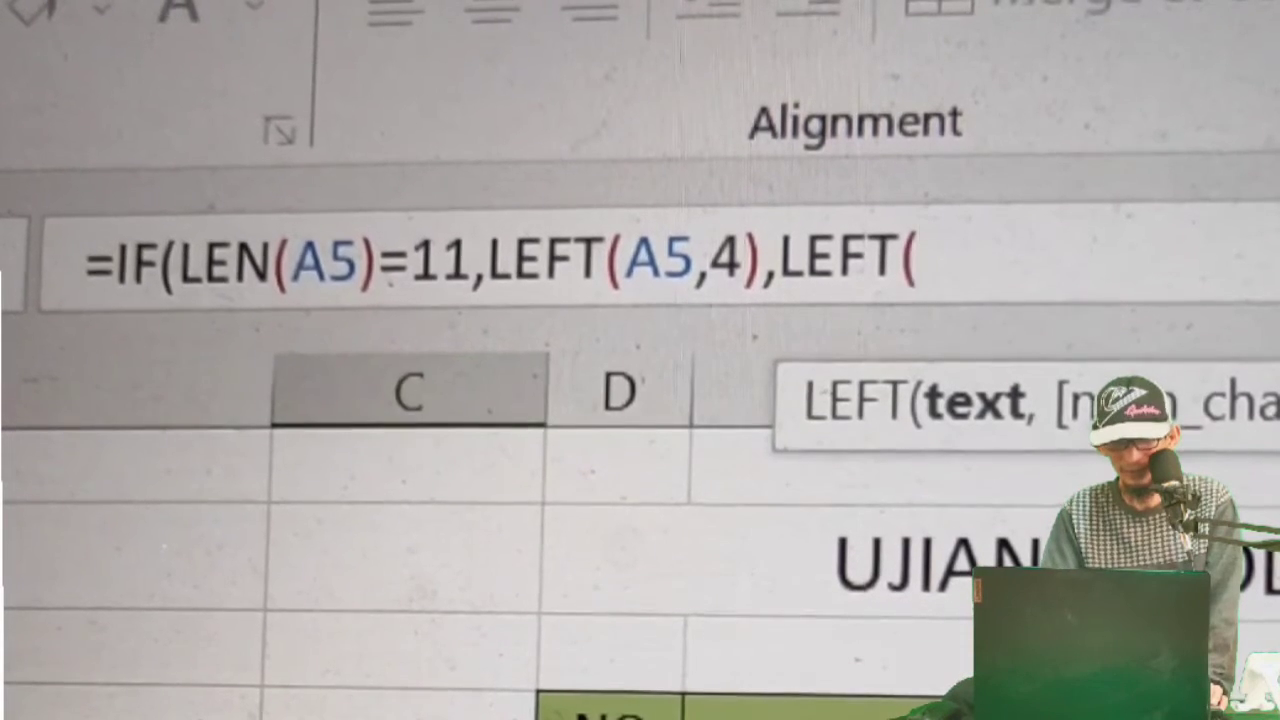
pyautogui.write('A5')
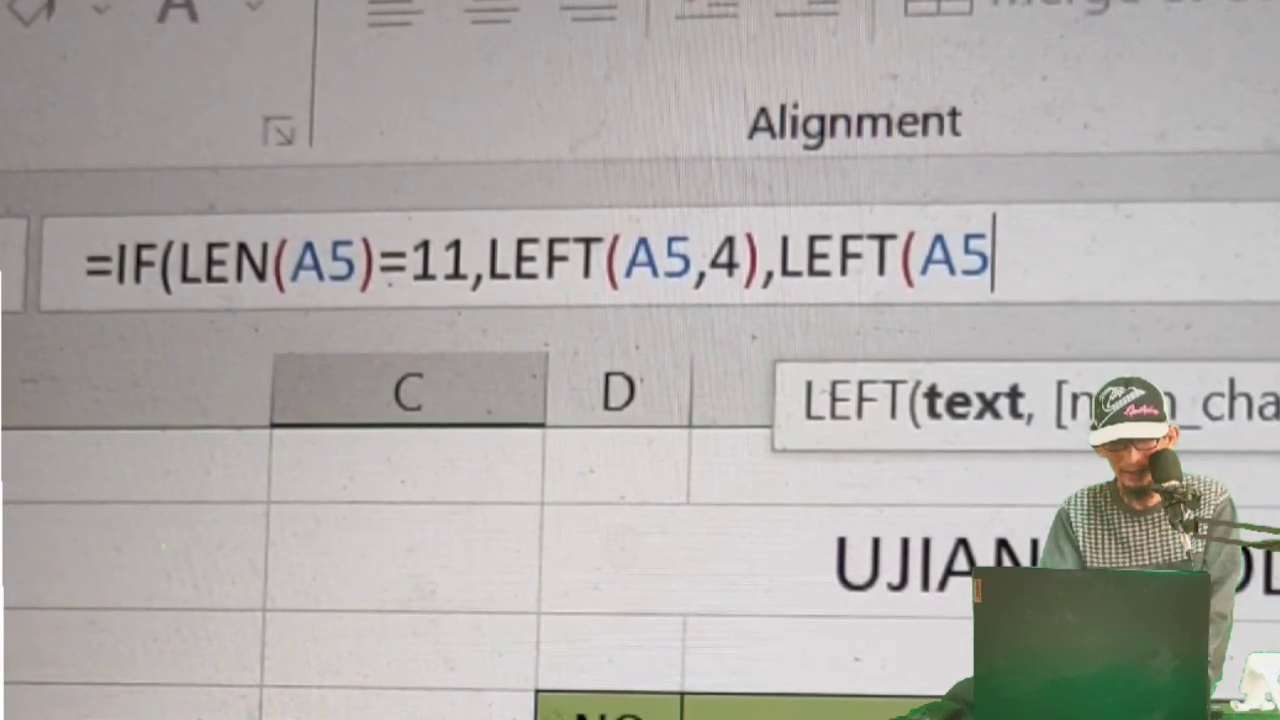
pyautogui.write(',')
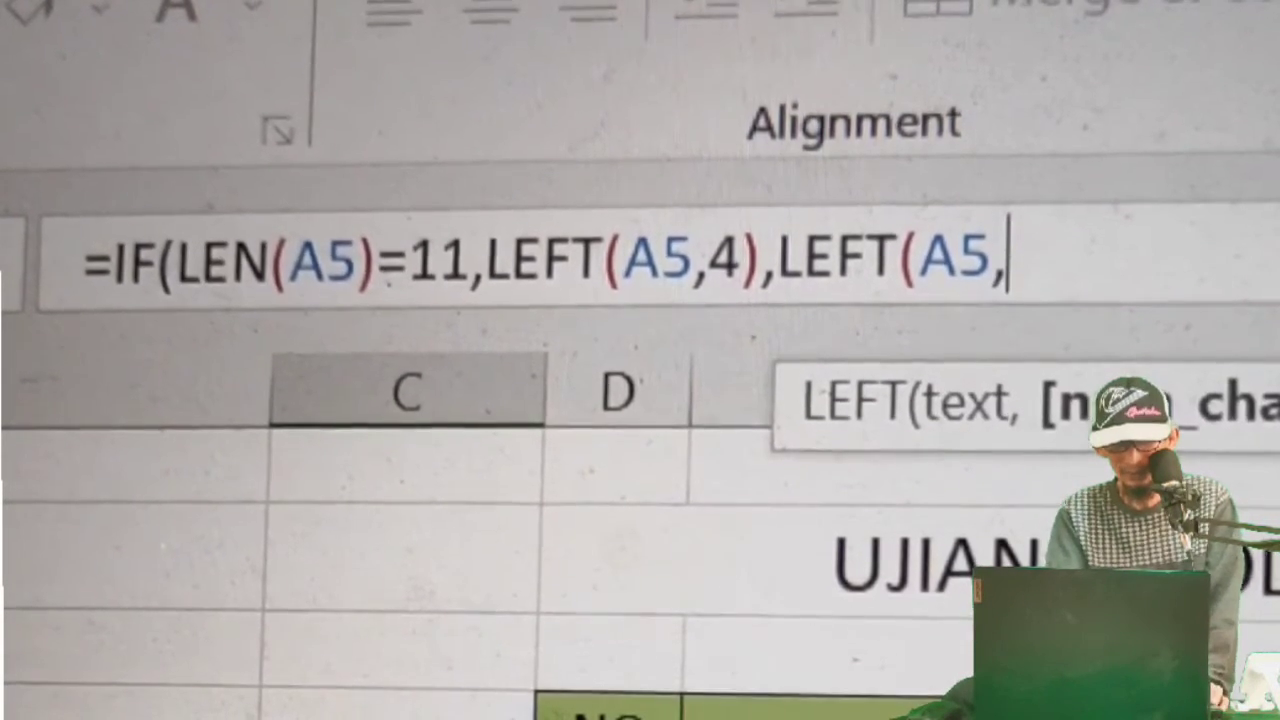
pyautogui.write('4')
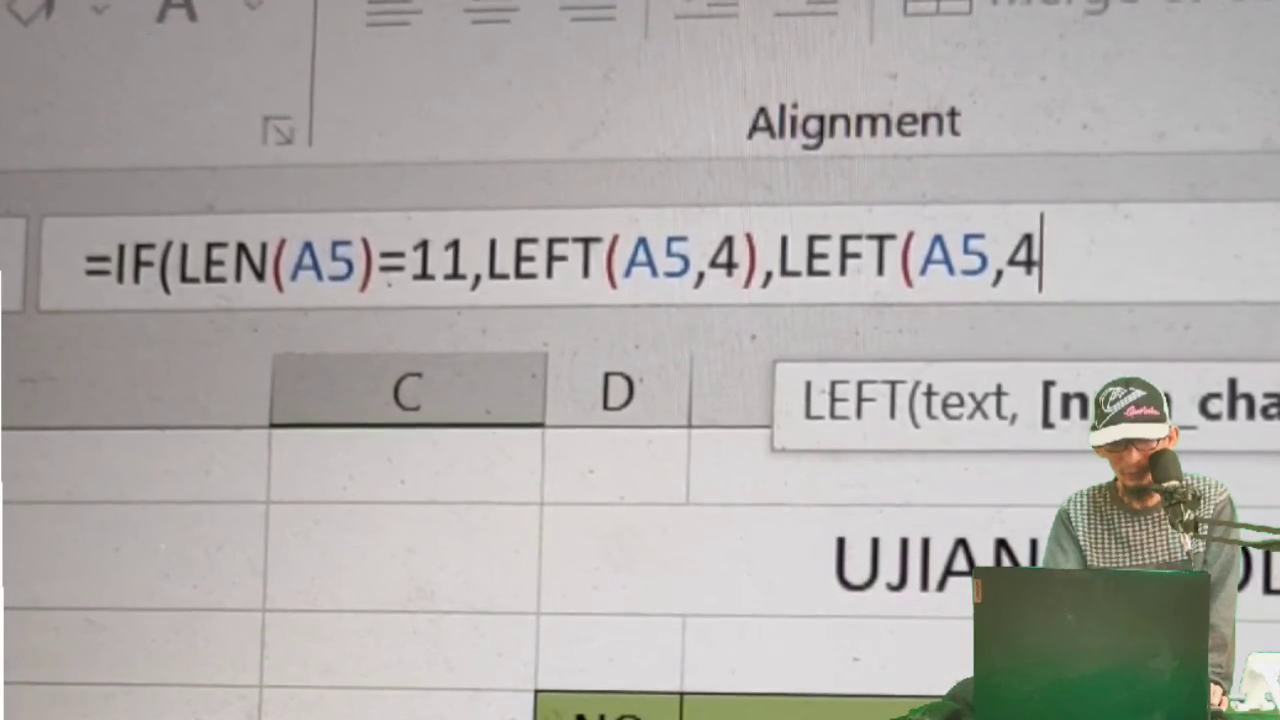
pyautogui.press('BackSpace')
pyautogui.write('3')
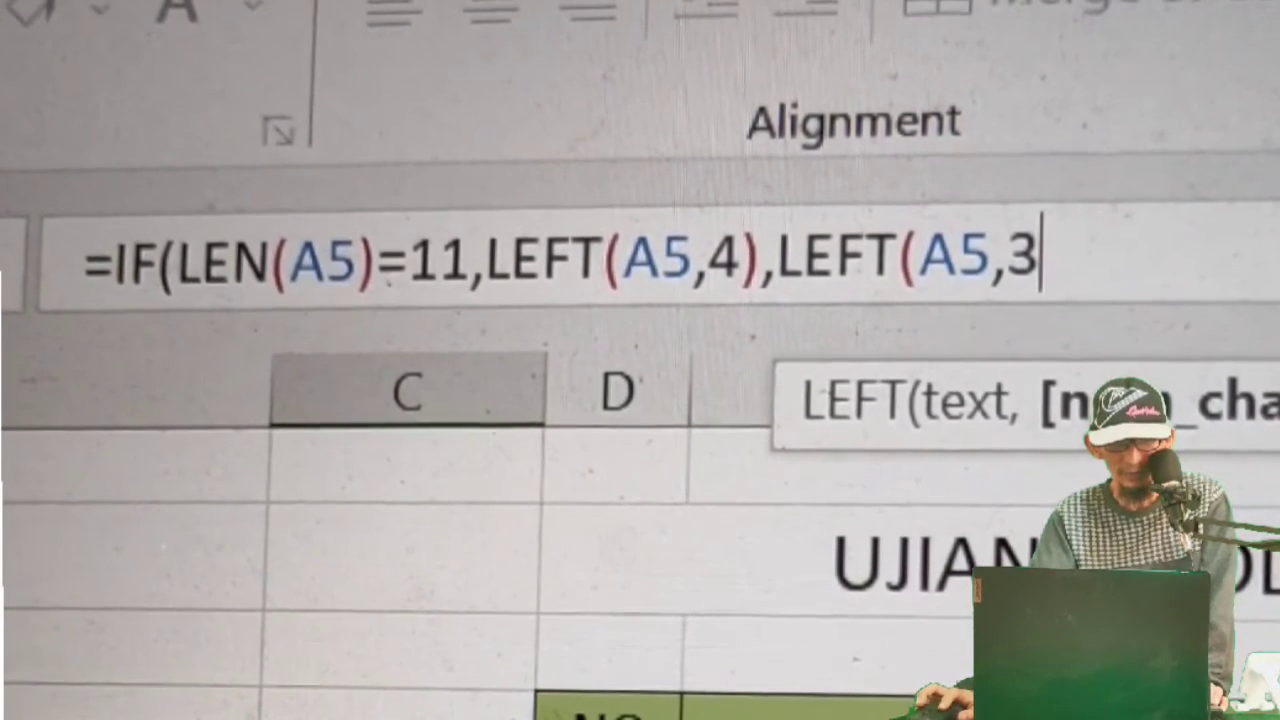
pyautogui.write('))')
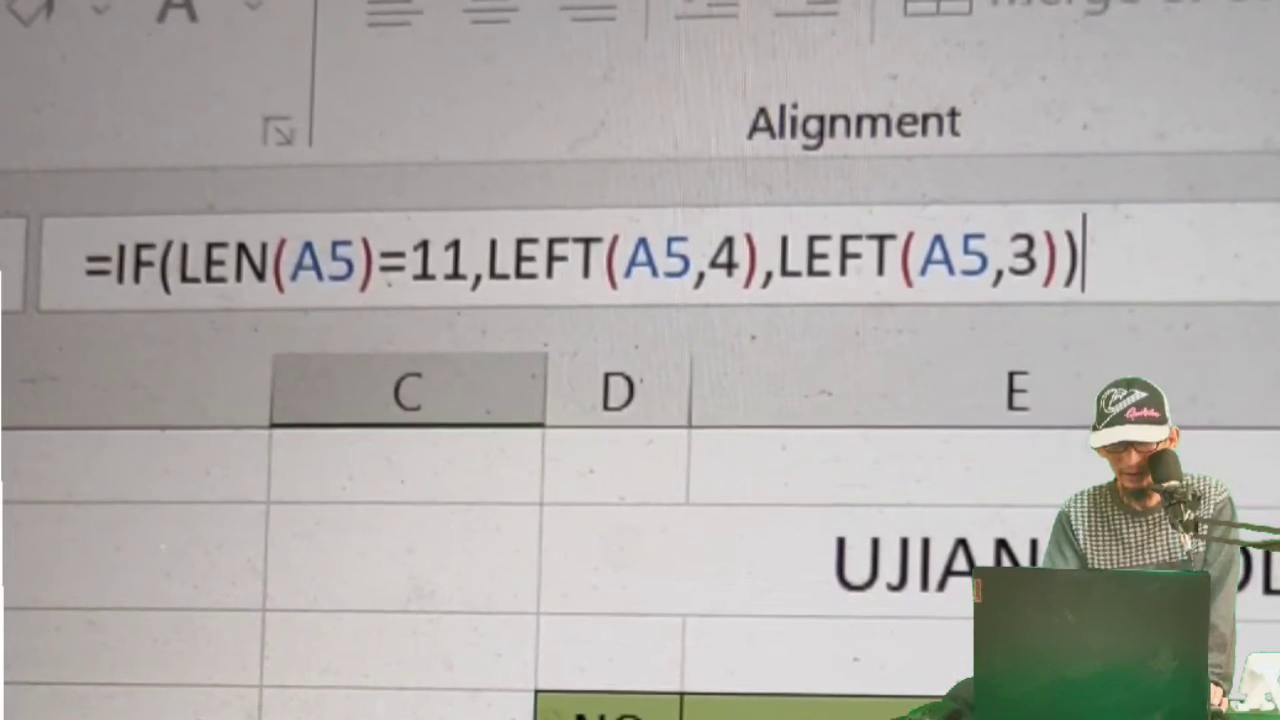
pyautogui.press('Return')
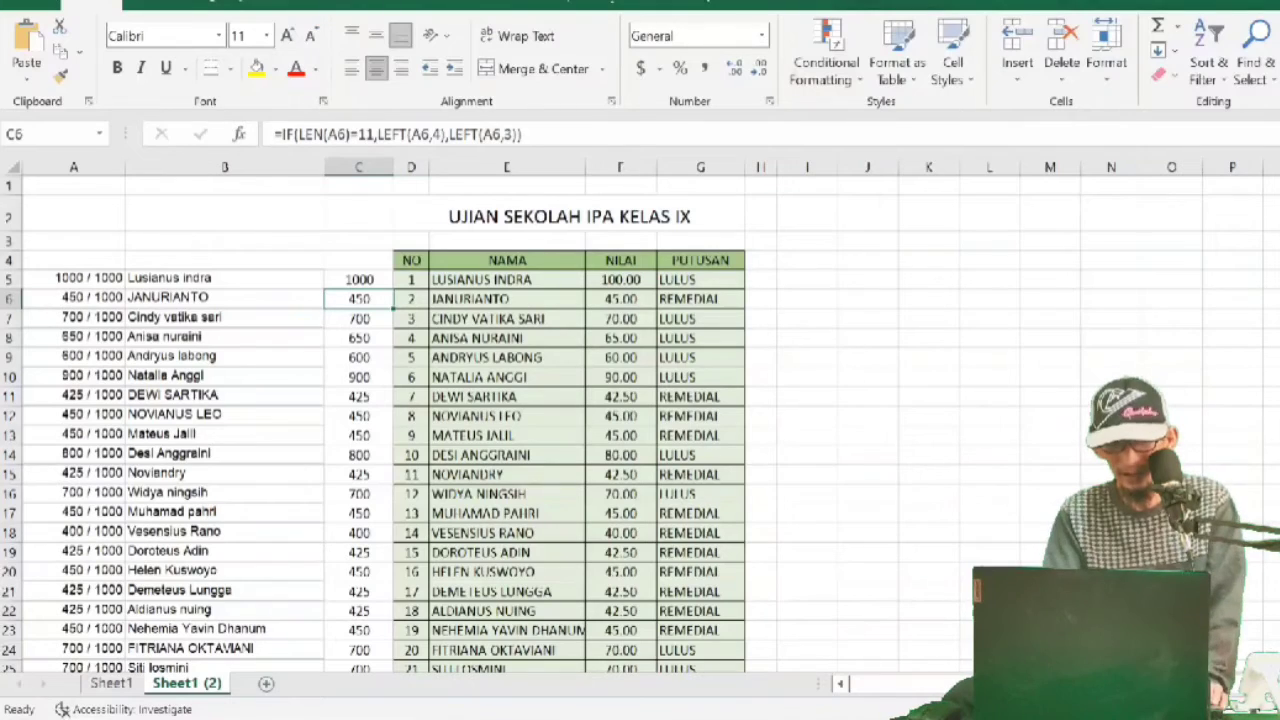
# Copy the C5 formula down through C6:C44.
pyautogui.click(358, 279)
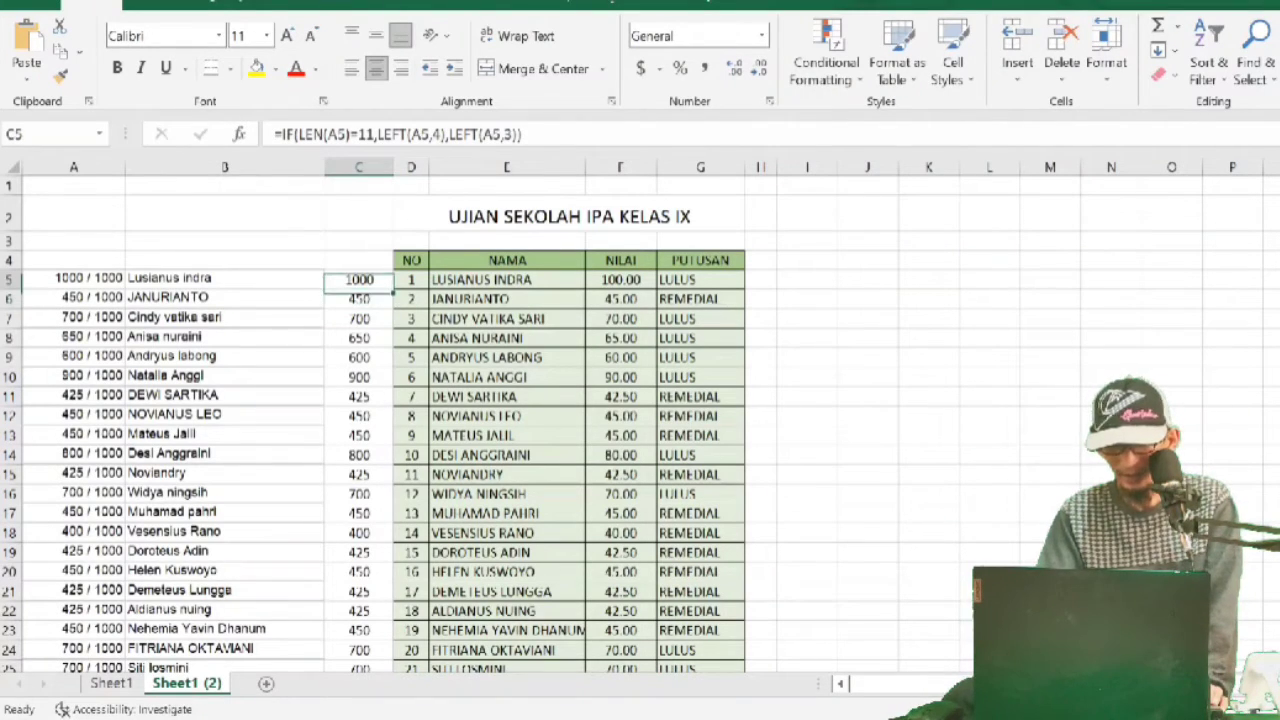
pyautogui.rightClick(340, 280)
pyautogui.click(380, 259)
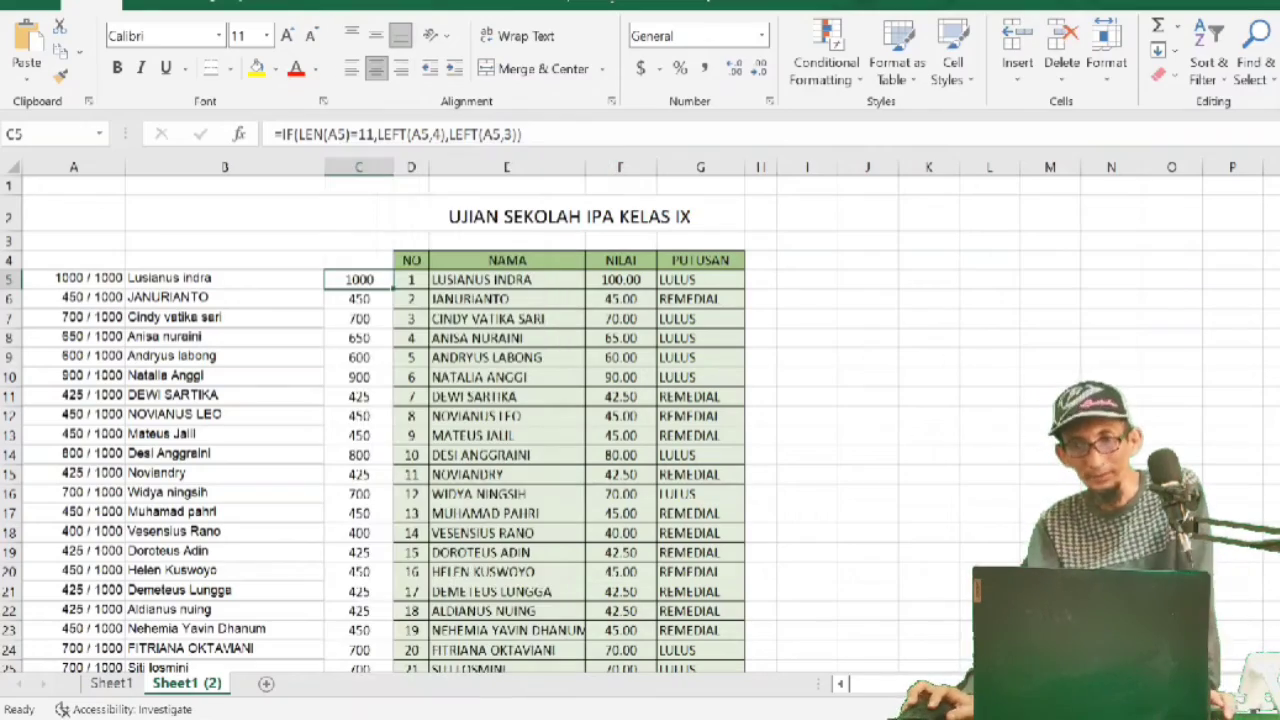
pyautogui.moveTo(358, 298)
pyautogui.mouseDown()
pyautogui.moveTo(362, 668)
pyautogui.moveTo(430, 566)
pyautogui.moveTo(395, 566)
pyautogui.mouseUp()
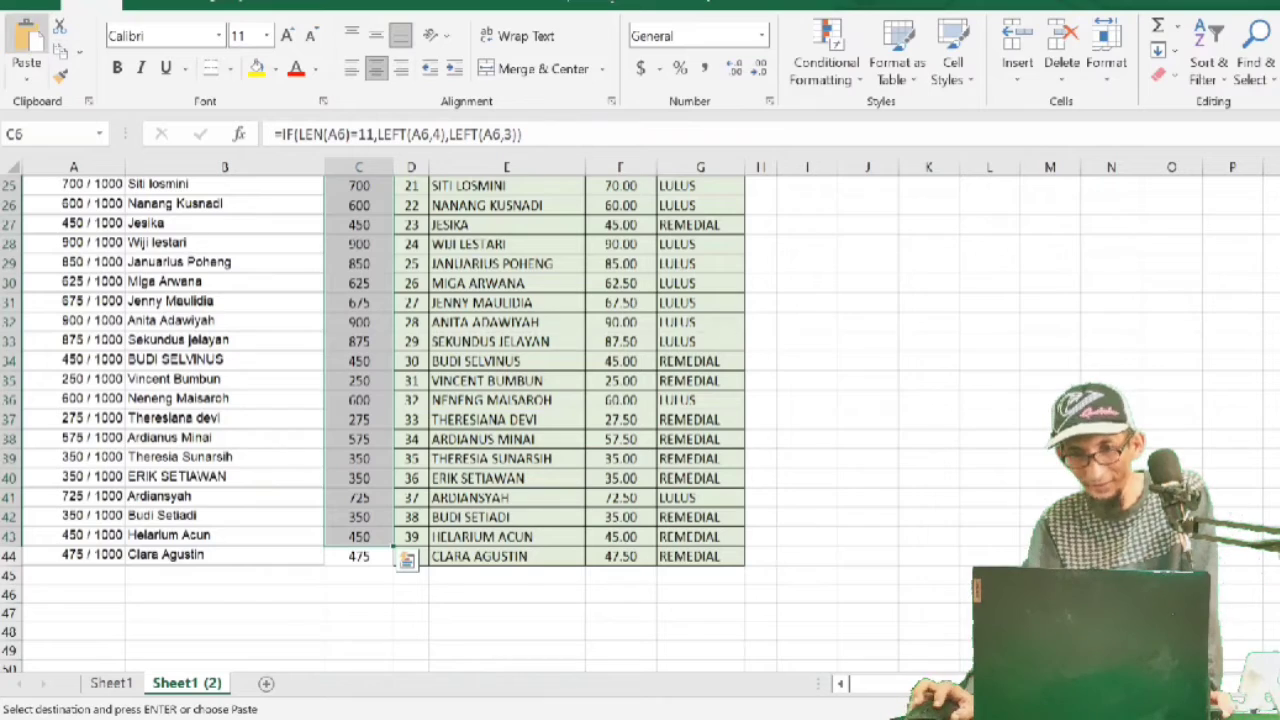
pyautogui.hotkey('ctrl', 'v')
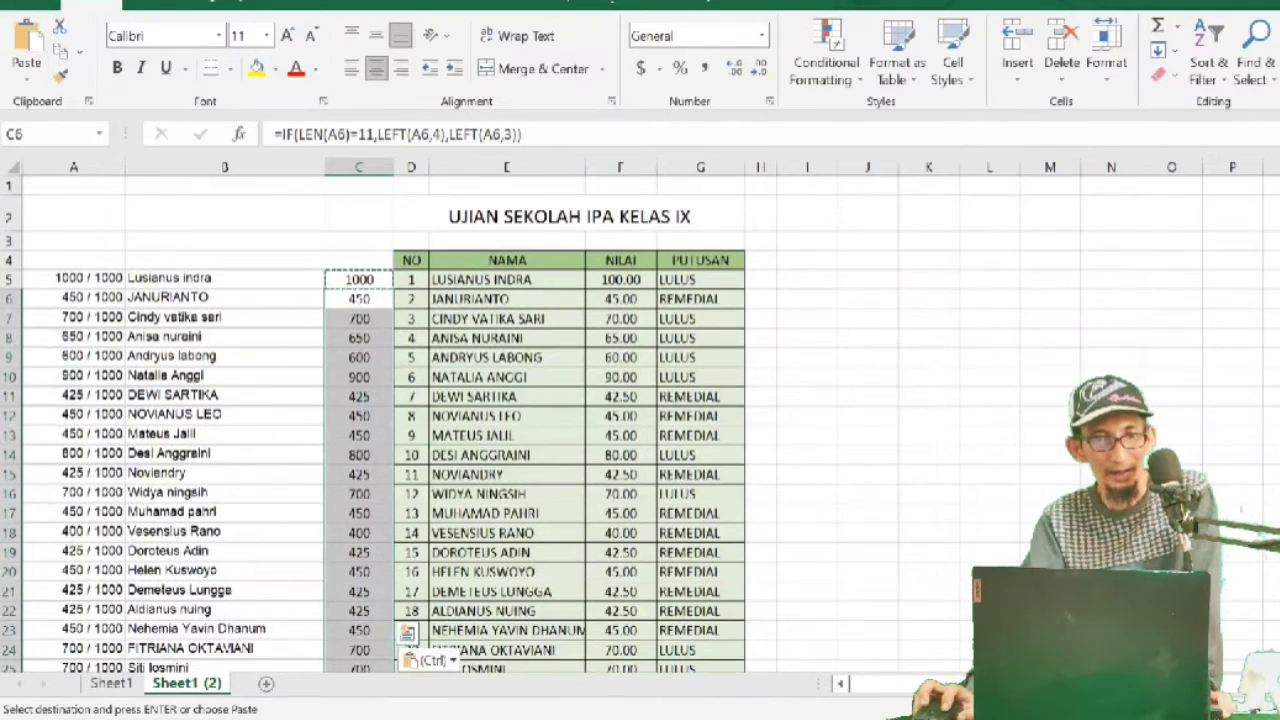
# Clear the raw scores and names from A5:B44.
pyautogui.click(358, 279)
pyautogui.click(620, 279)
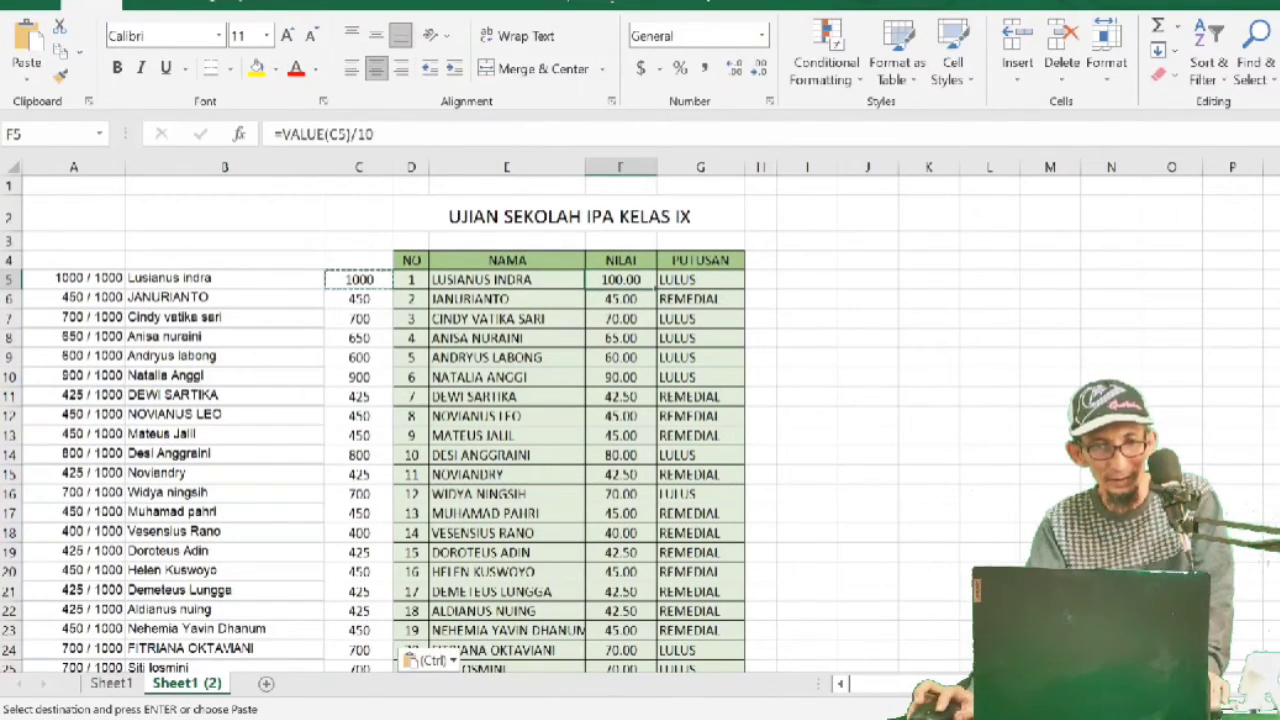
pyautogui.click(868, 337)
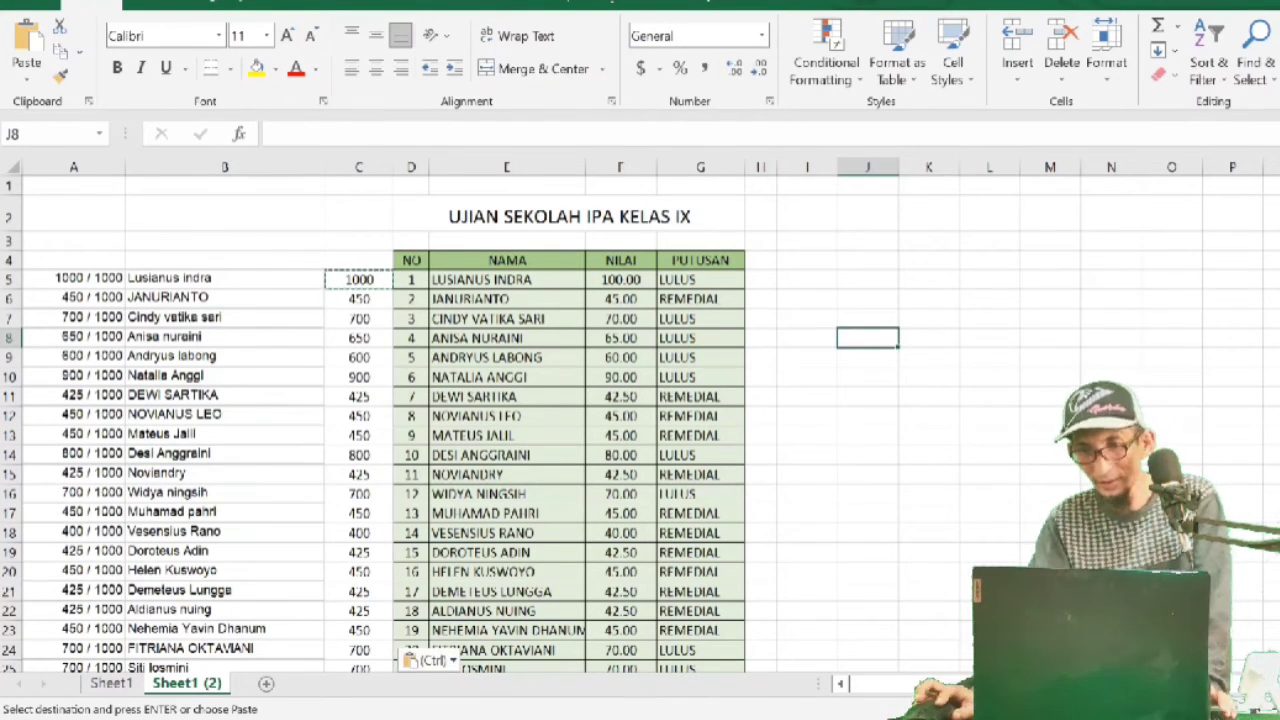
pyautogui.click(807, 454)
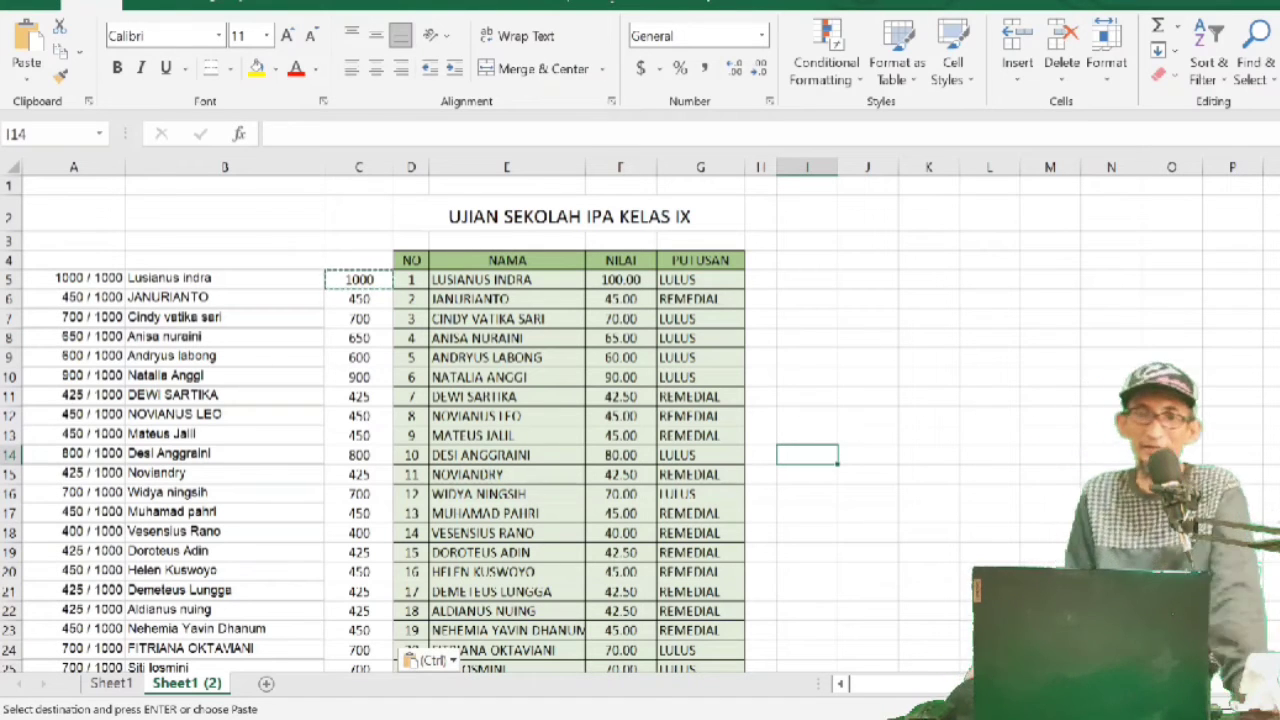
pyautogui.moveTo(73, 278)
pyautogui.mouseDown()
pyautogui.moveTo(225, 297)
pyautogui.moveTo(325, 662)
pyautogui.mouseUp()
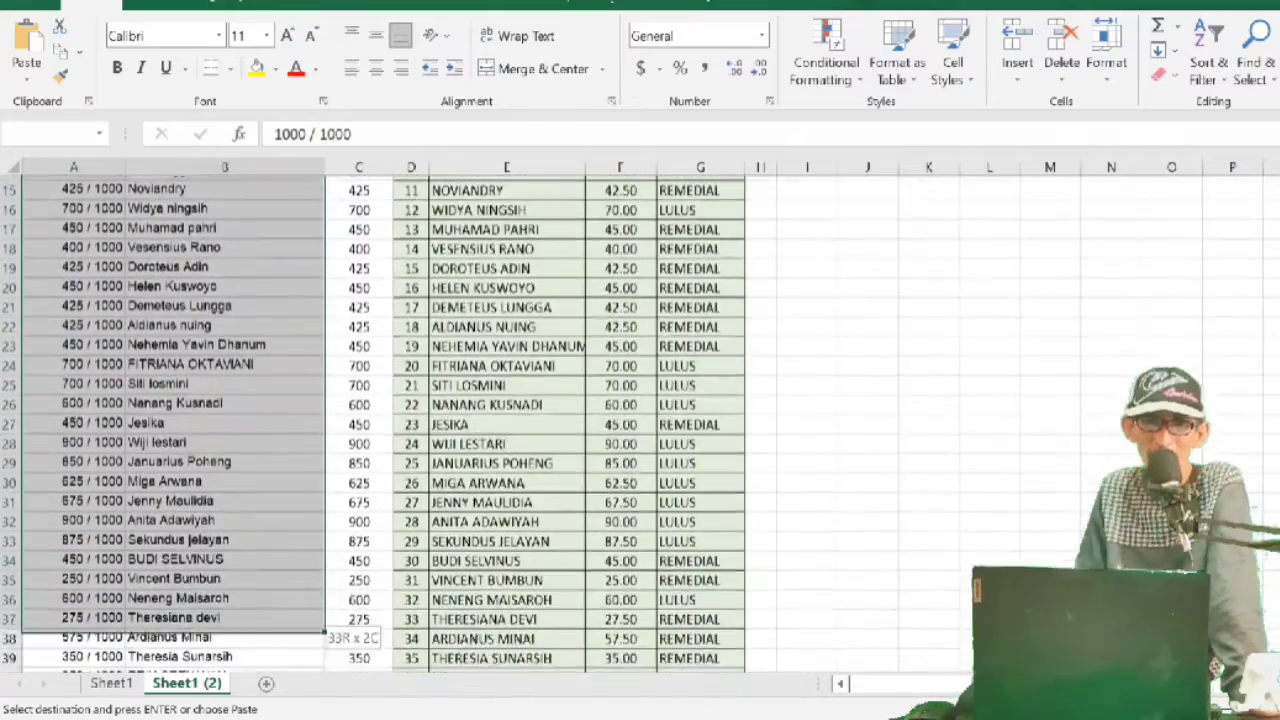
pyautogui.moveTo(325, 657); pyautogui.dragTo(326, 642)
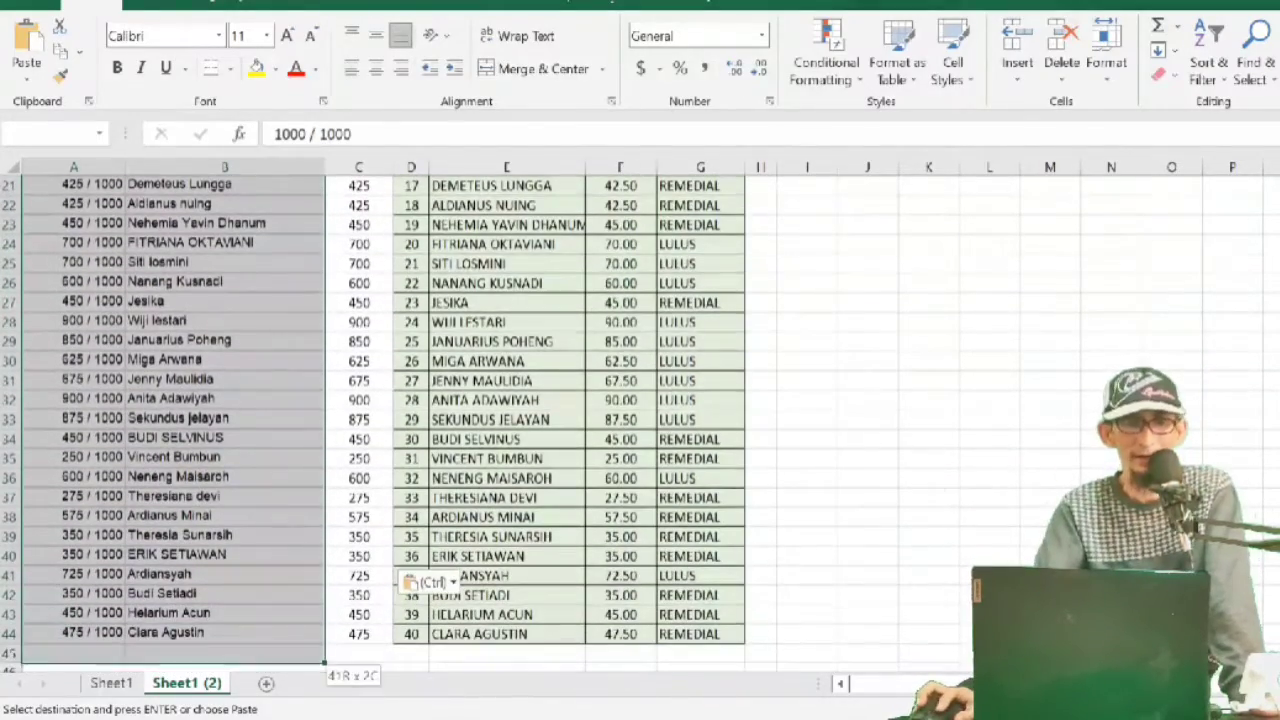
pyautogui.press('Delete')
pyautogui.moveTo(851, 700)
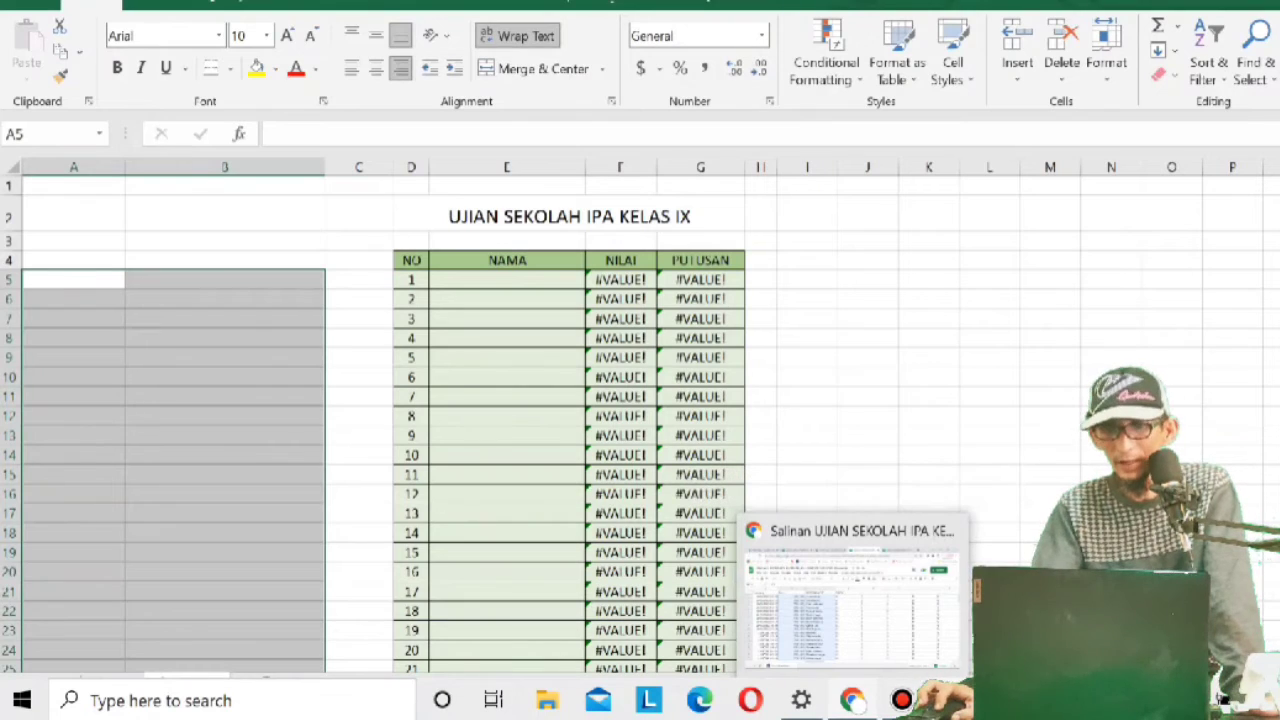
# In Google Sheets, copy the Score and NAMA LENGKAP range B2:C41 and return to Excel.
pyautogui.click(850, 600)
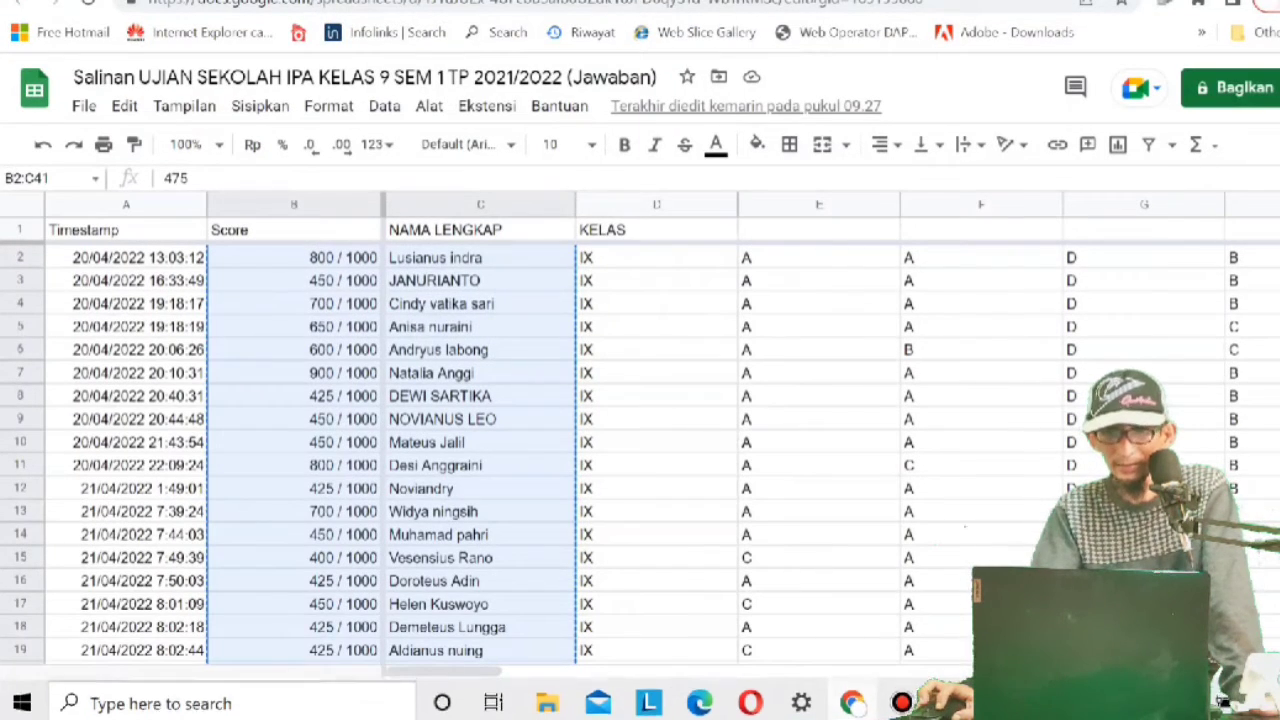
pyautogui.moveTo(656, 419); pyautogui.dragTo(656, 396)
pyautogui.click(293, 257)
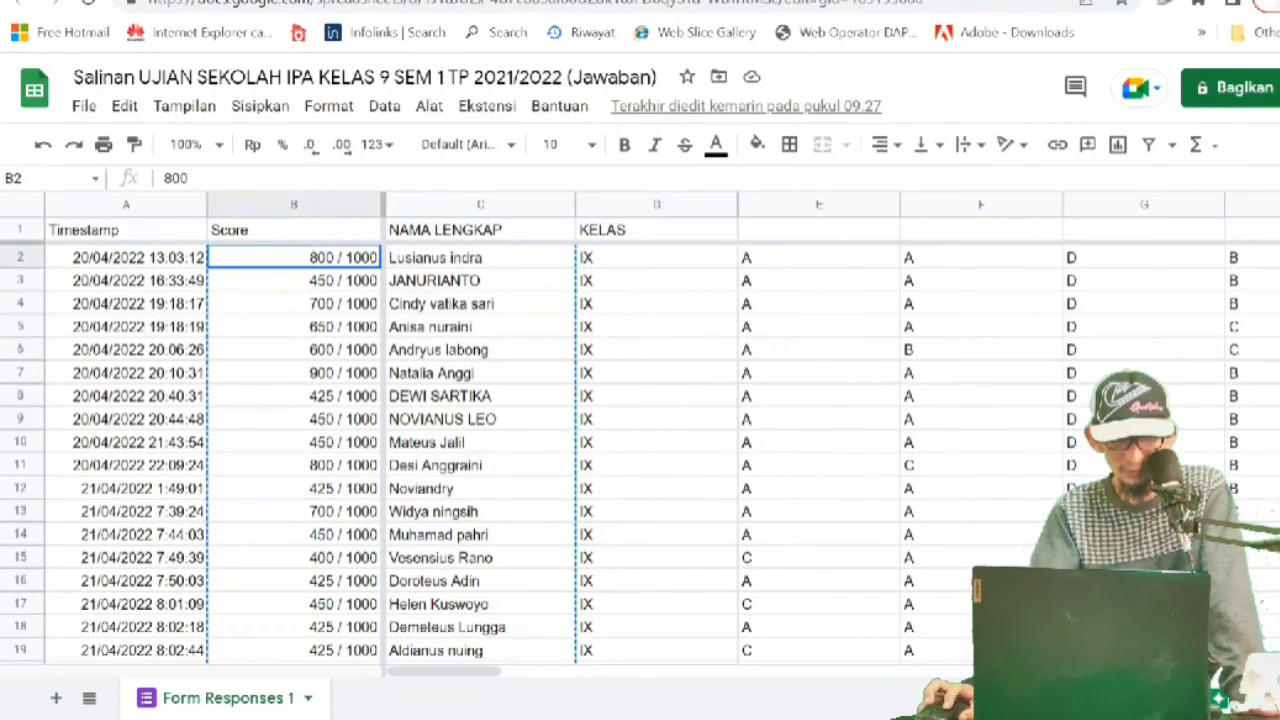
pyautogui.click(656, 372)
pyautogui.moveTo(293, 257)
pyautogui.mouseDown()
pyautogui.moveTo(480, 648)
pyautogui.moveTo(480, 488)
pyautogui.mouseUp()
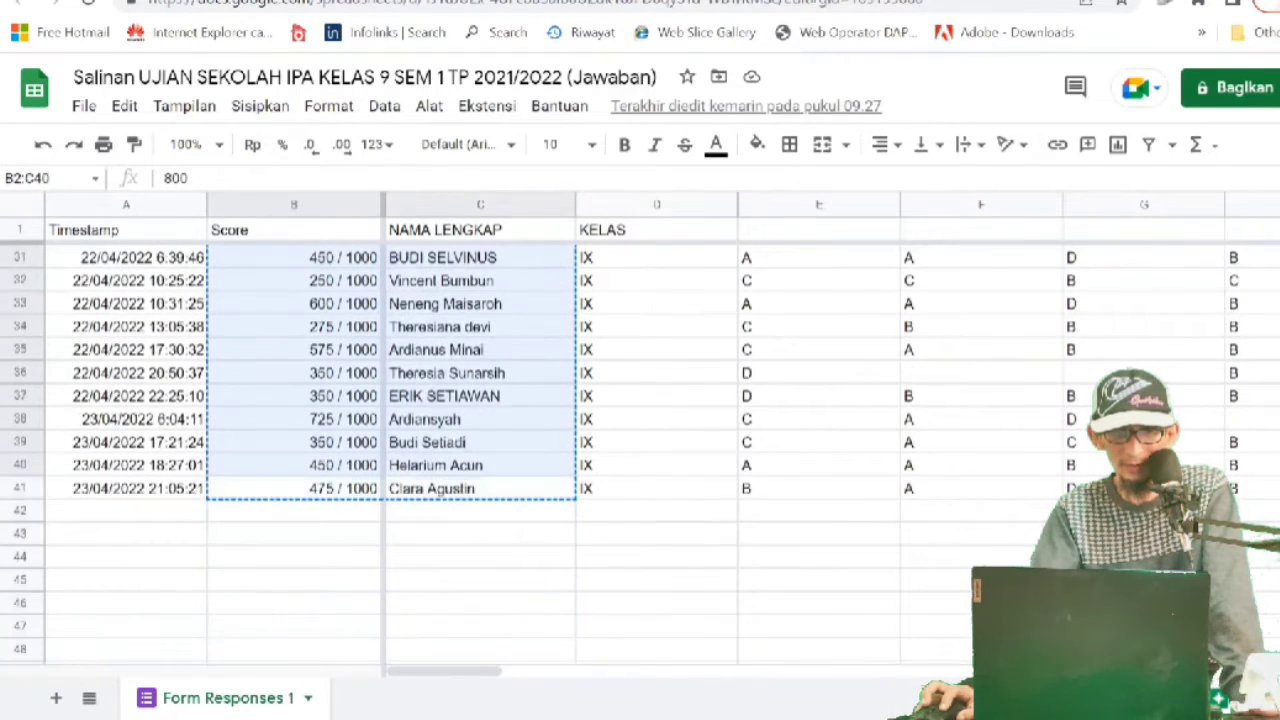
pyautogui.rightClick(486, 145)
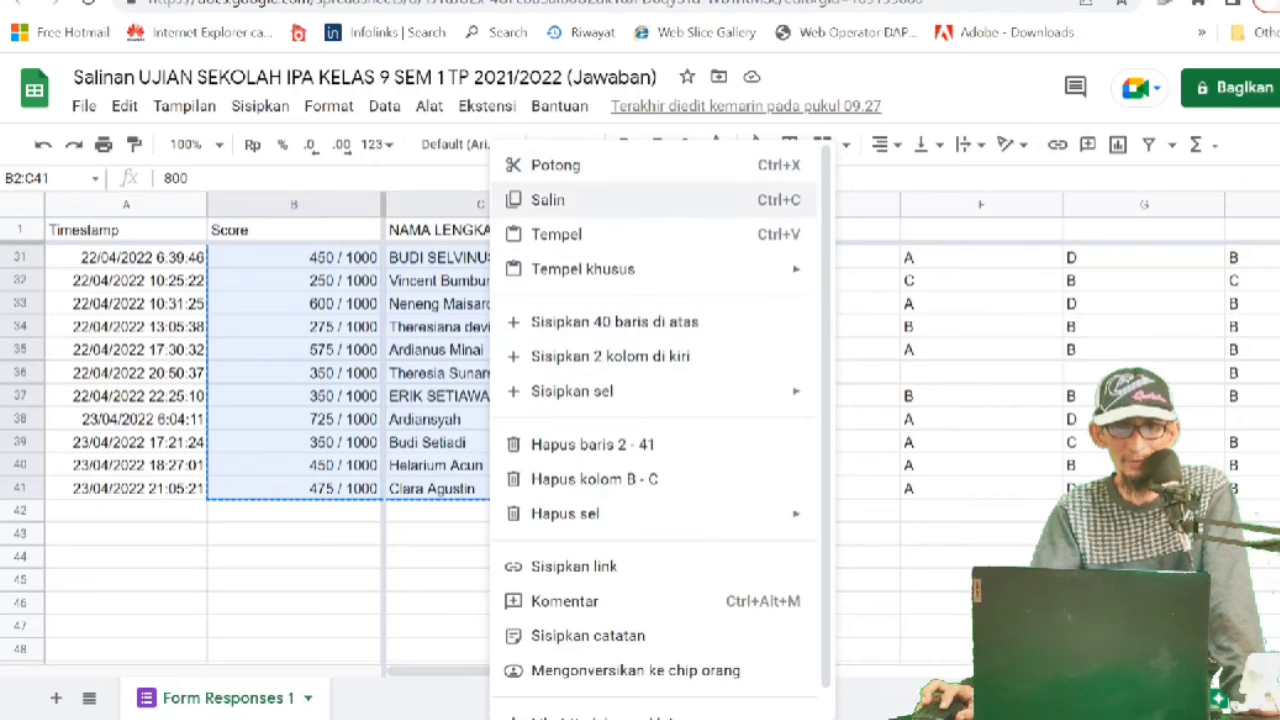
pyautogui.click(502, 204)
pyautogui.moveTo(1100, 716)
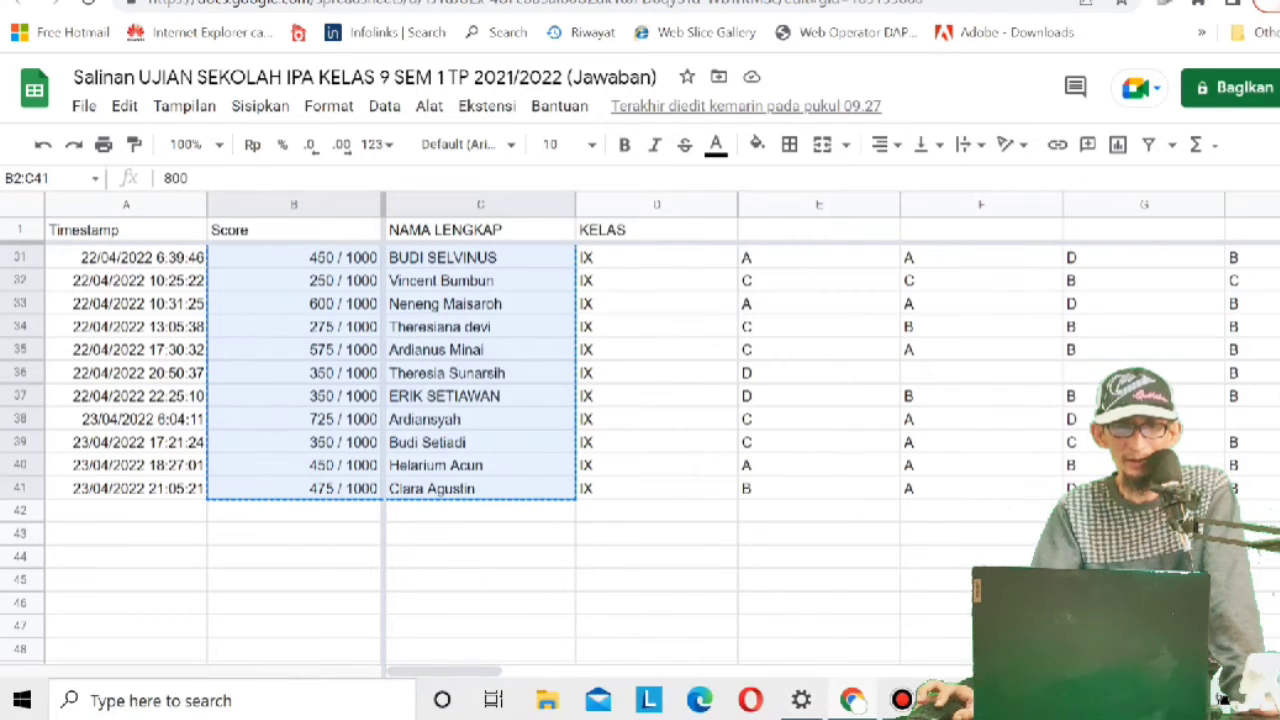
pyautogui.hotkey('alt', 'Tab')
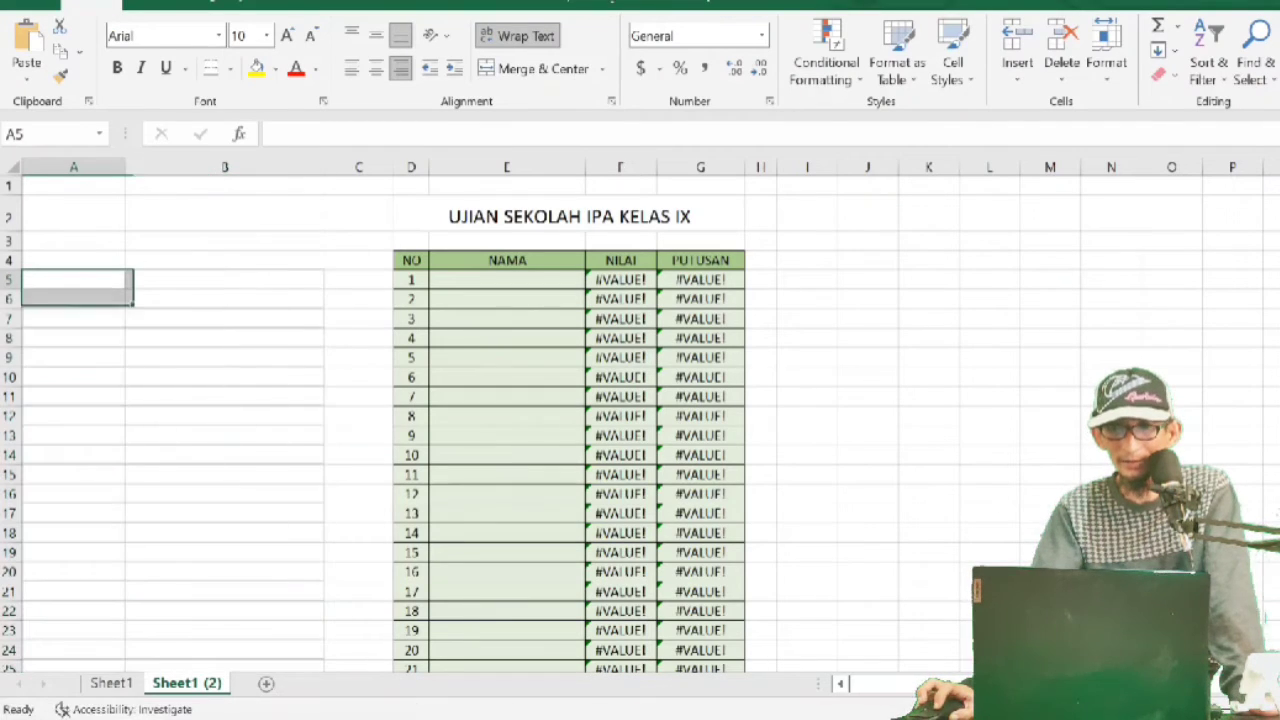
# Paste the copied scores and names at A5, then scroll down to review the refilled results.
pyautogui.hotkey('ctrl', 'v')
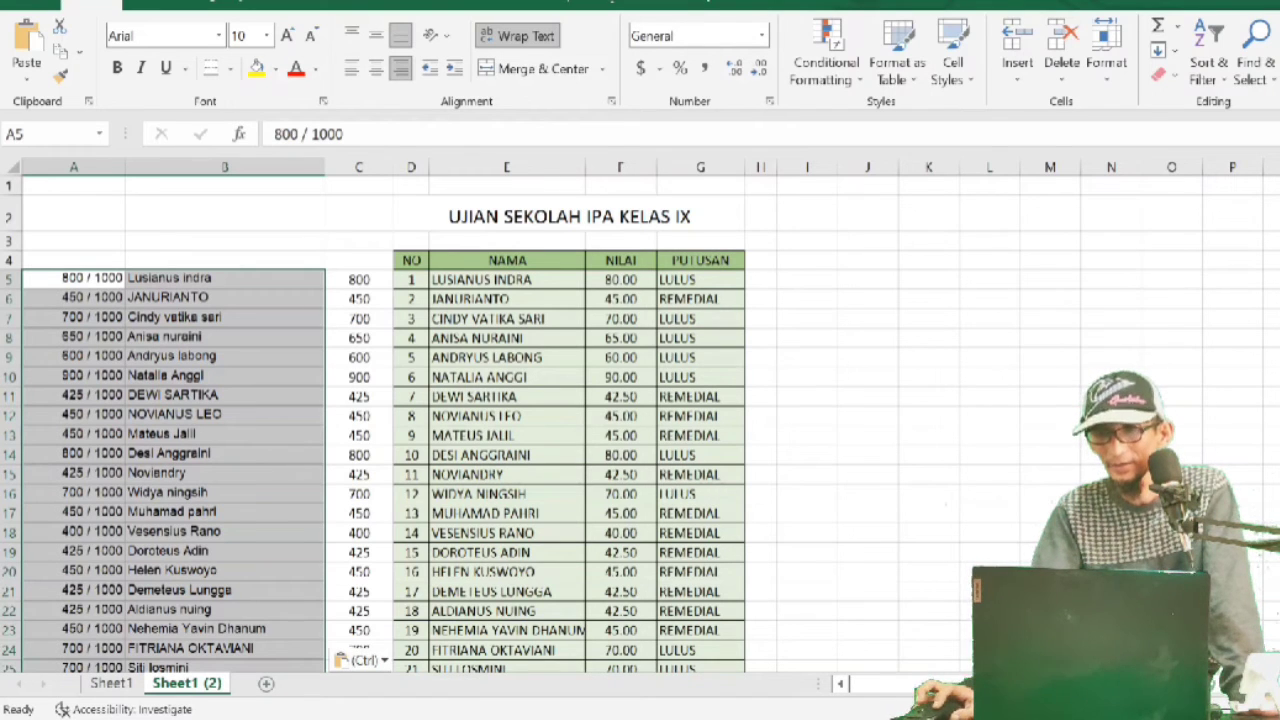
pyautogui.click(867, 396)
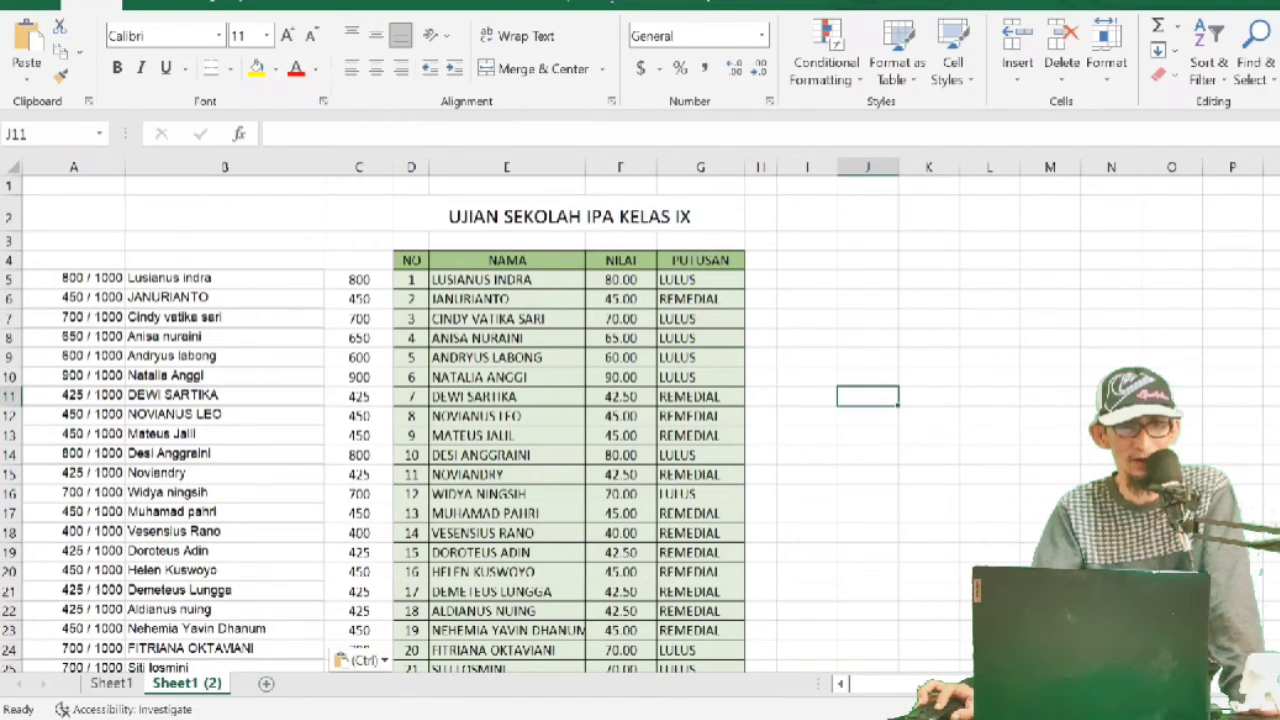
pyautogui.scroll(-2, 640, 424)
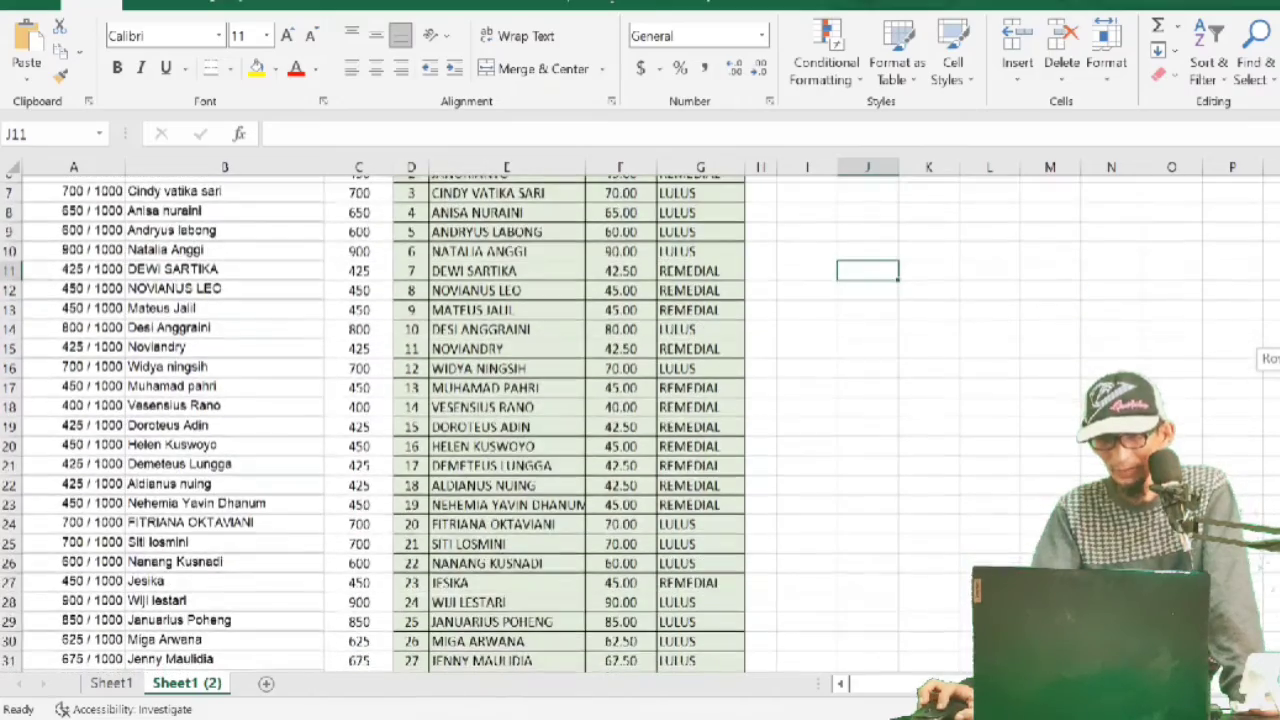
pyautogui.scroll(-1, 640, 424)
pyautogui.scroll(-1, 640, 424)
pyautogui.scroll(-1, 640, 424)
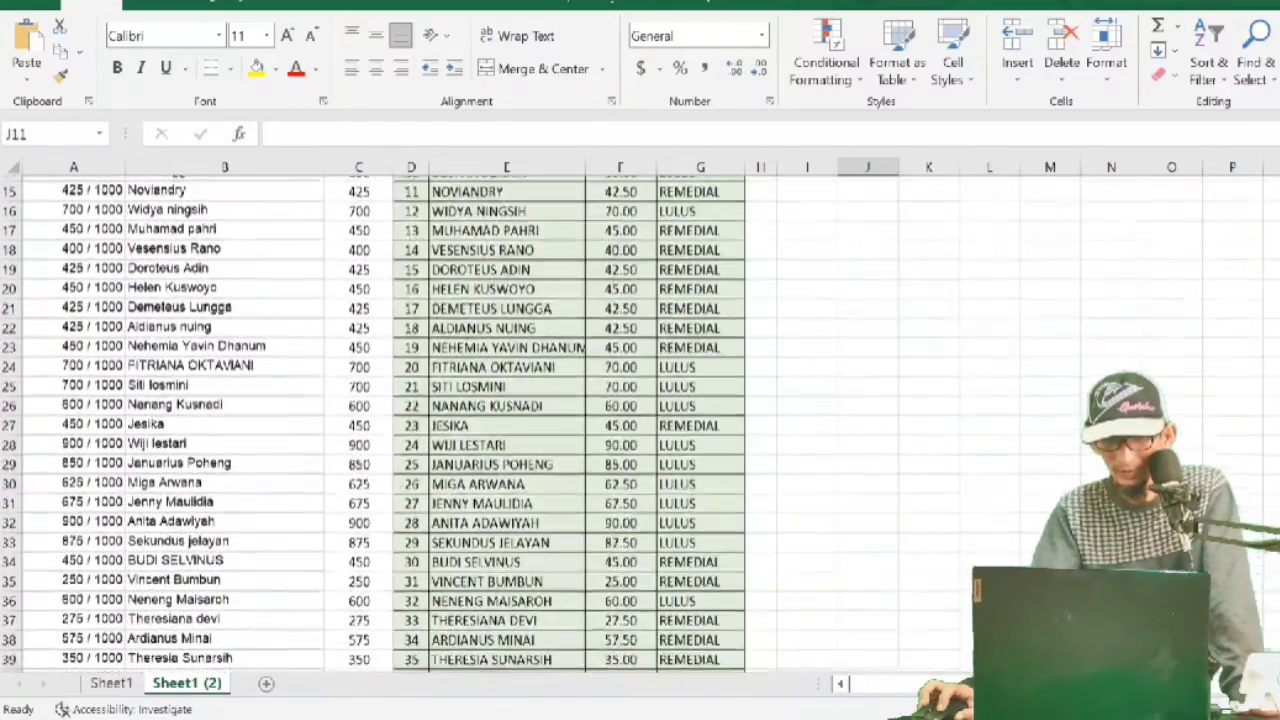
# Copy the rows of students 21–40 in D25:G44.
pyautogui.moveTo(411, 380); pyautogui.dragTo(700, 655)
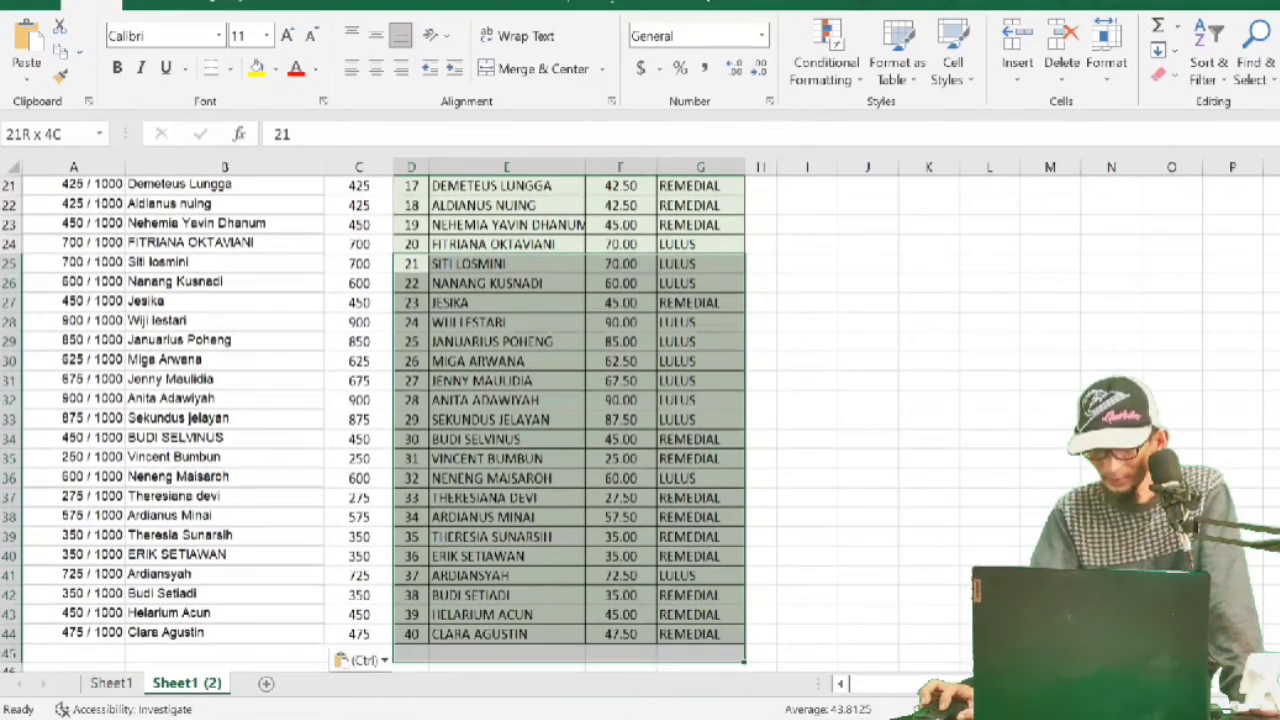
pyautogui.rightClick(532, 340)
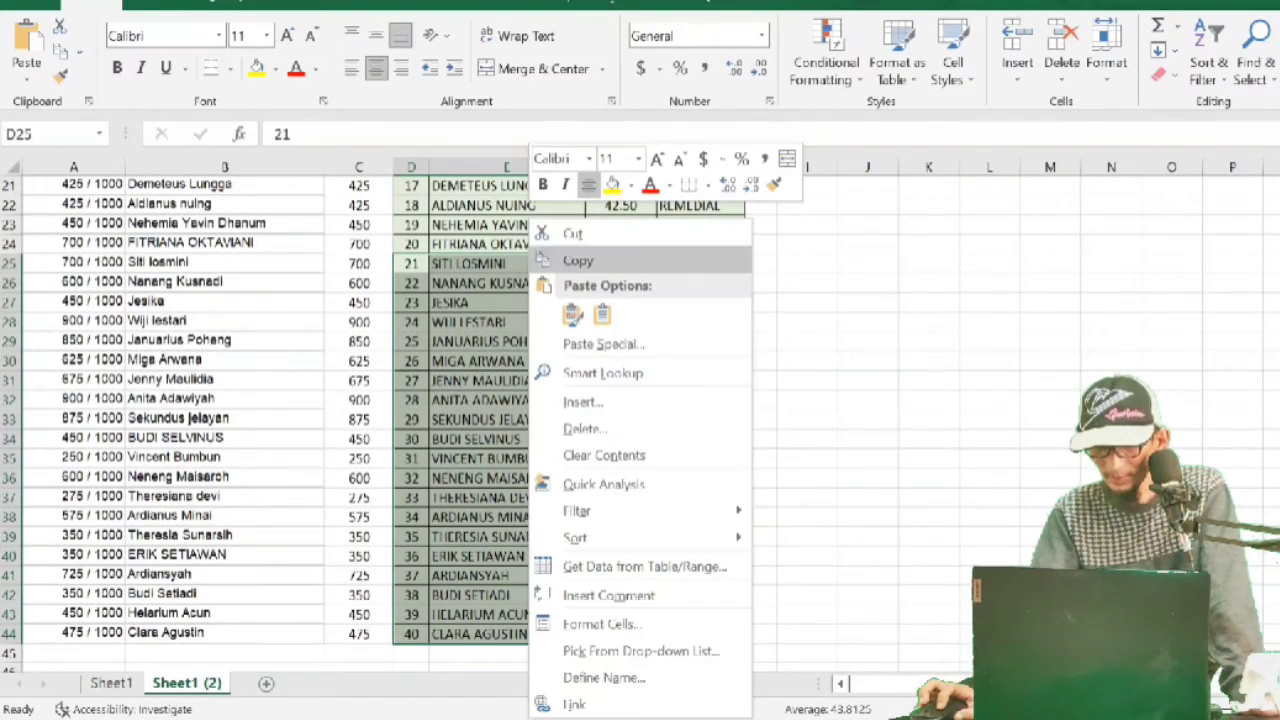
pyautogui.click(578, 260)
pyautogui.scroll(3, 570, 420)
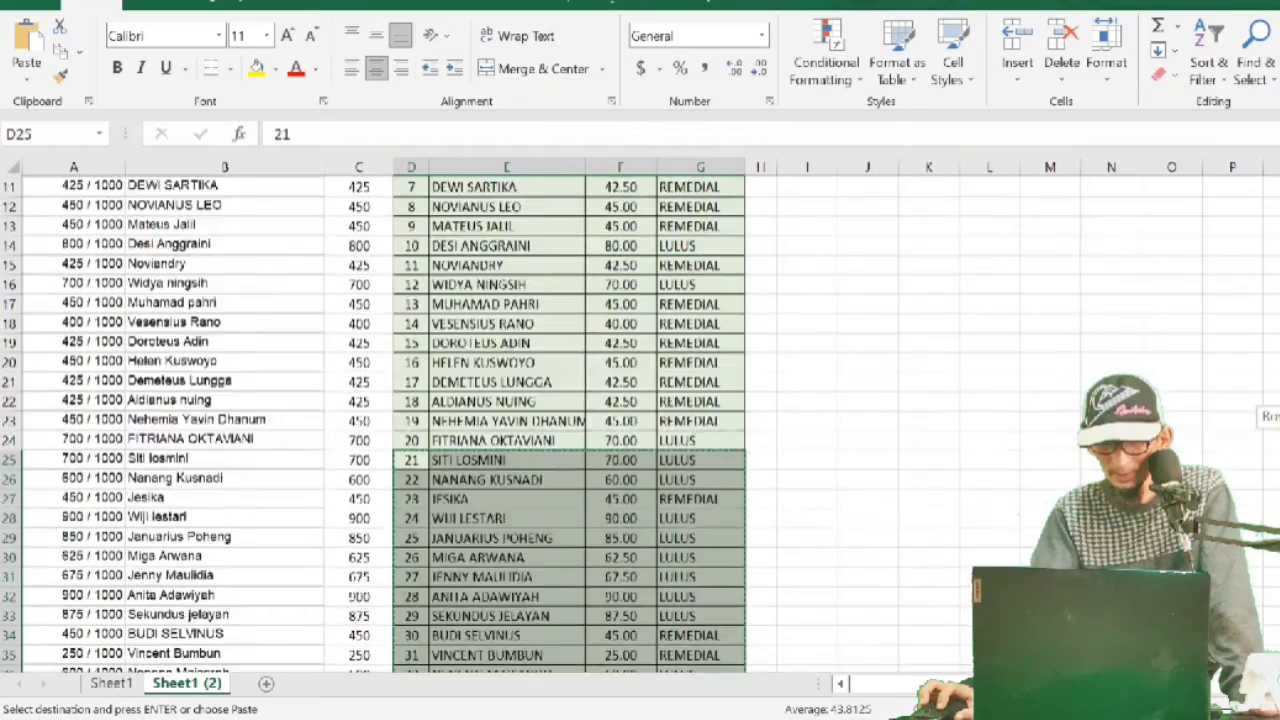
pyautogui.scroll(4, 570, 420)
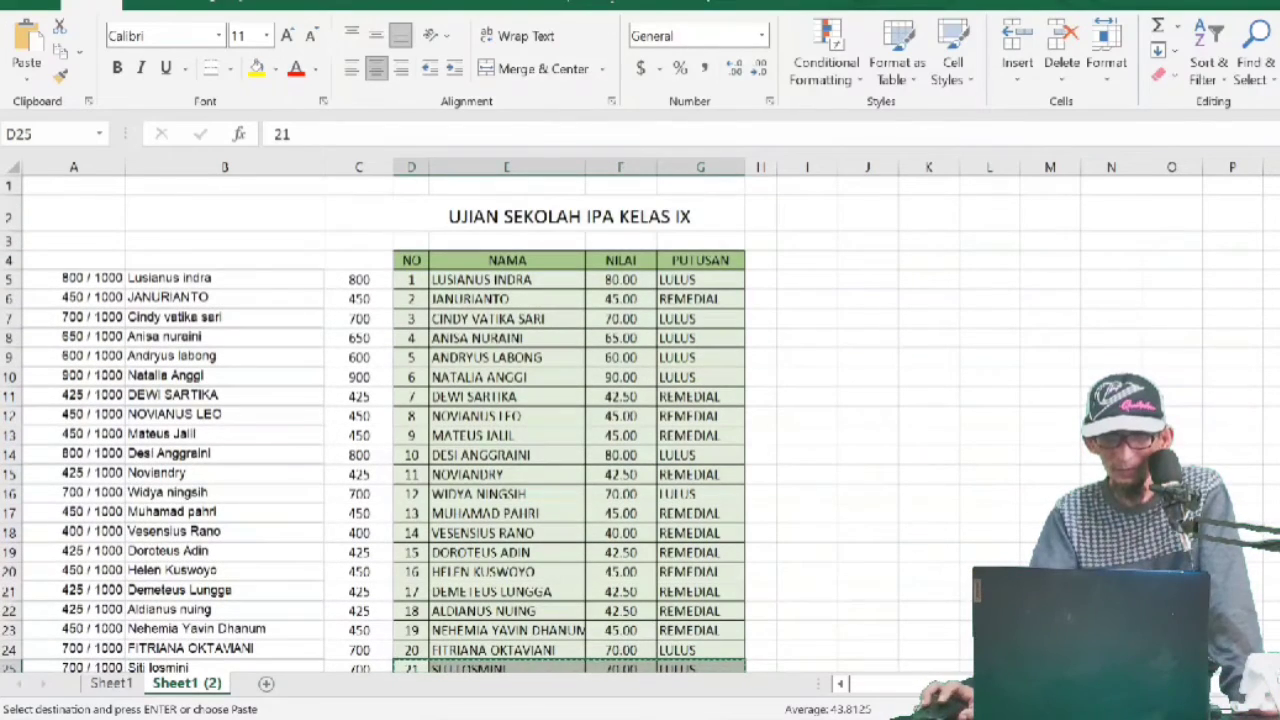
# Paste Special the column widths and then the formats at I5.
pyautogui.click(806, 279)
pyautogui.rightClick(816, 280)
pyautogui.click(870, 342)
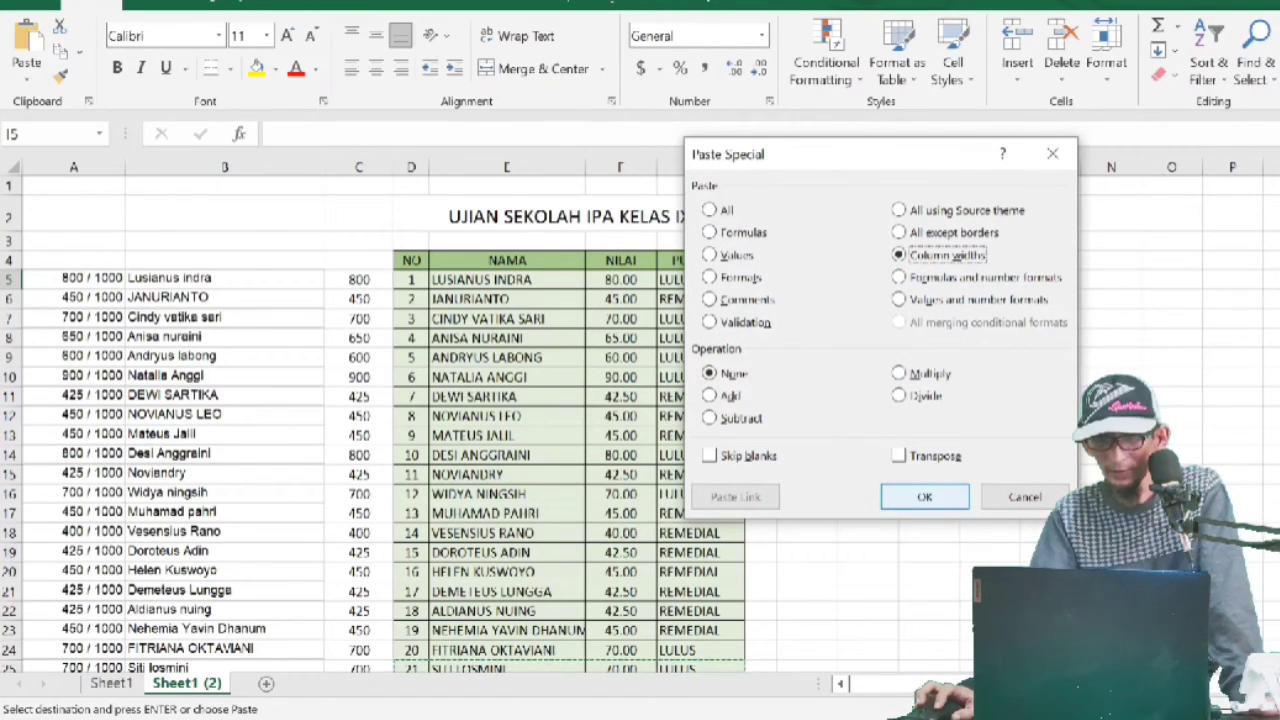
pyautogui.press('Return')
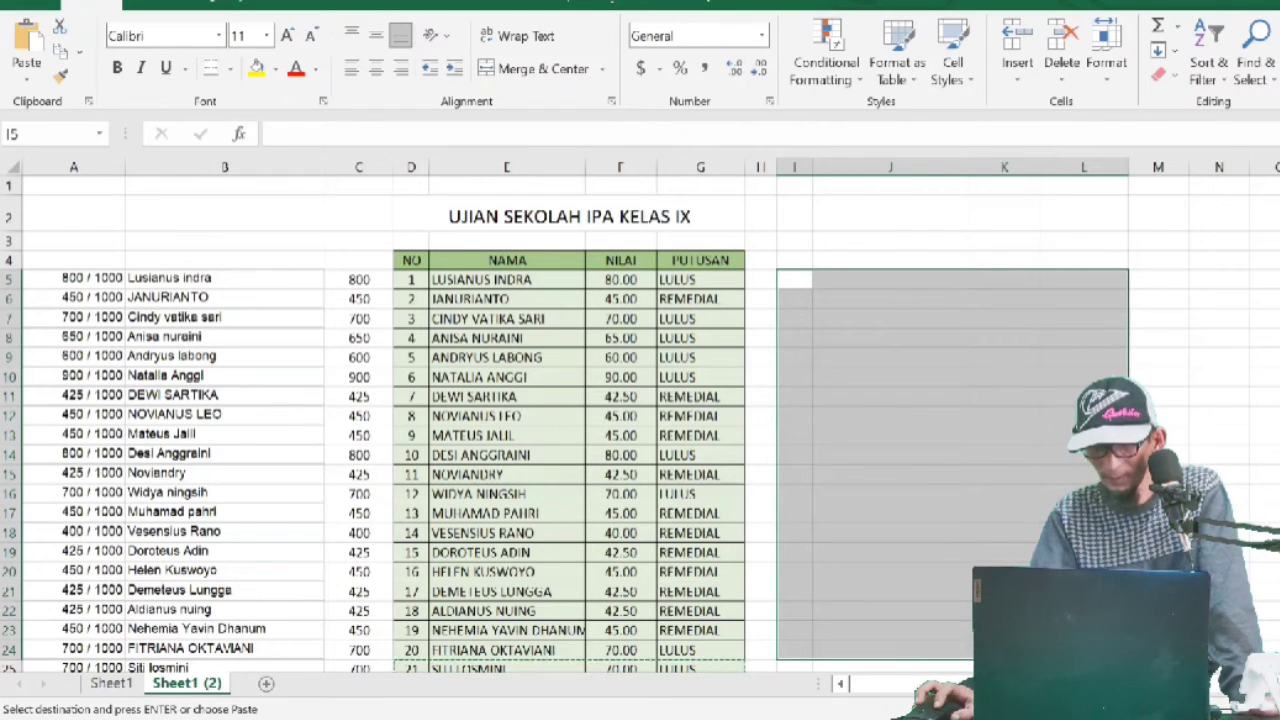
pyautogui.hotkey('shift', 'F10')
pyautogui.press('s')
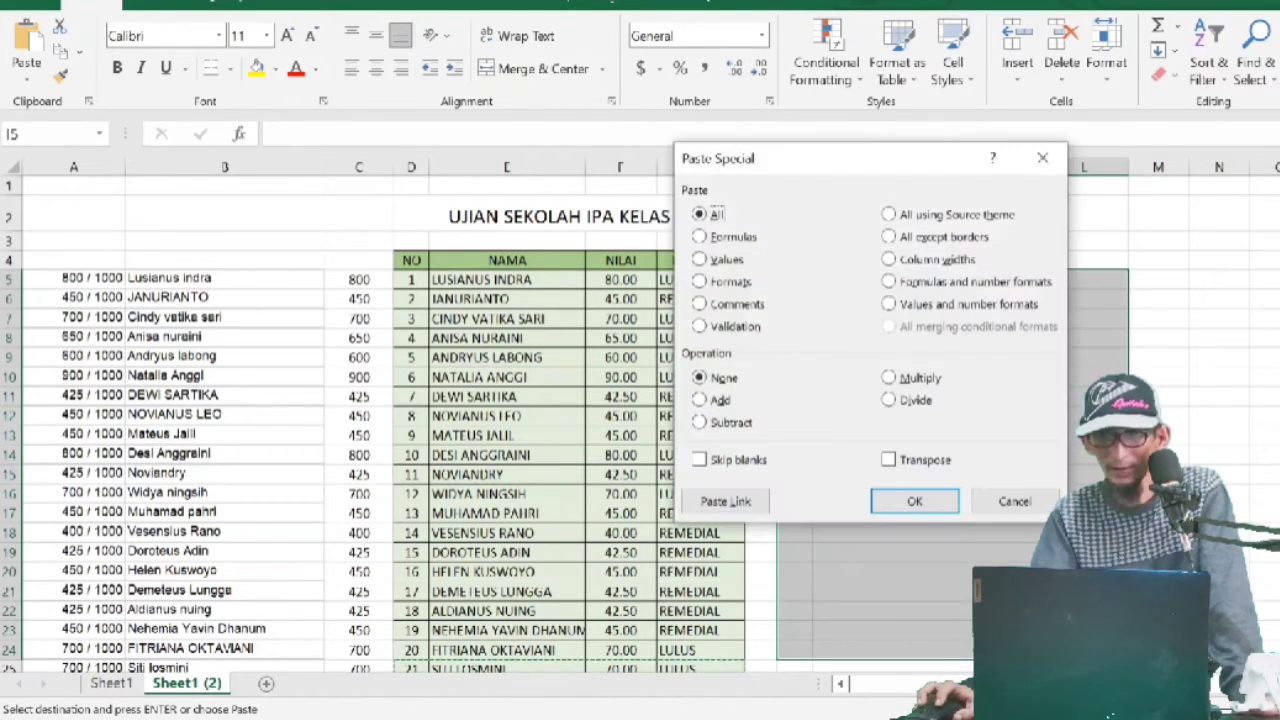
pyautogui.press('t')
pyautogui.press('Return')
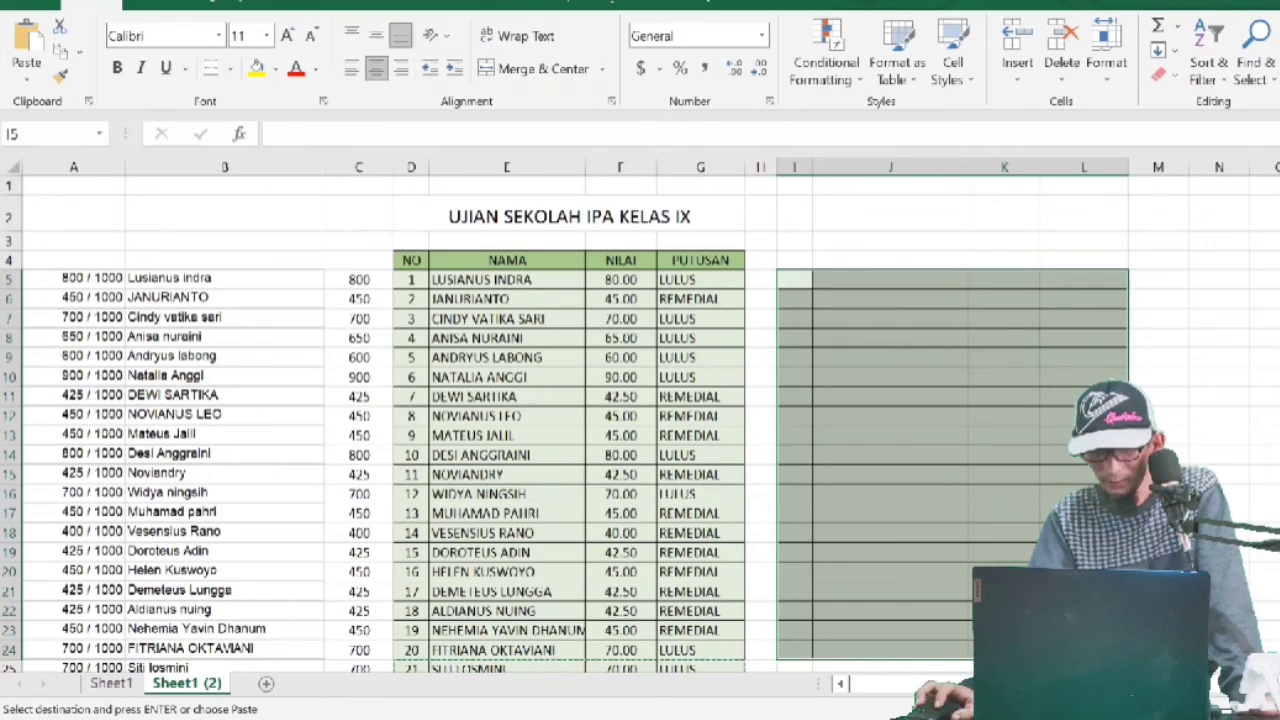
# Paste Special All at I5 to place students 21–40 in the second block.
pyautogui.rightClick(804, 218)
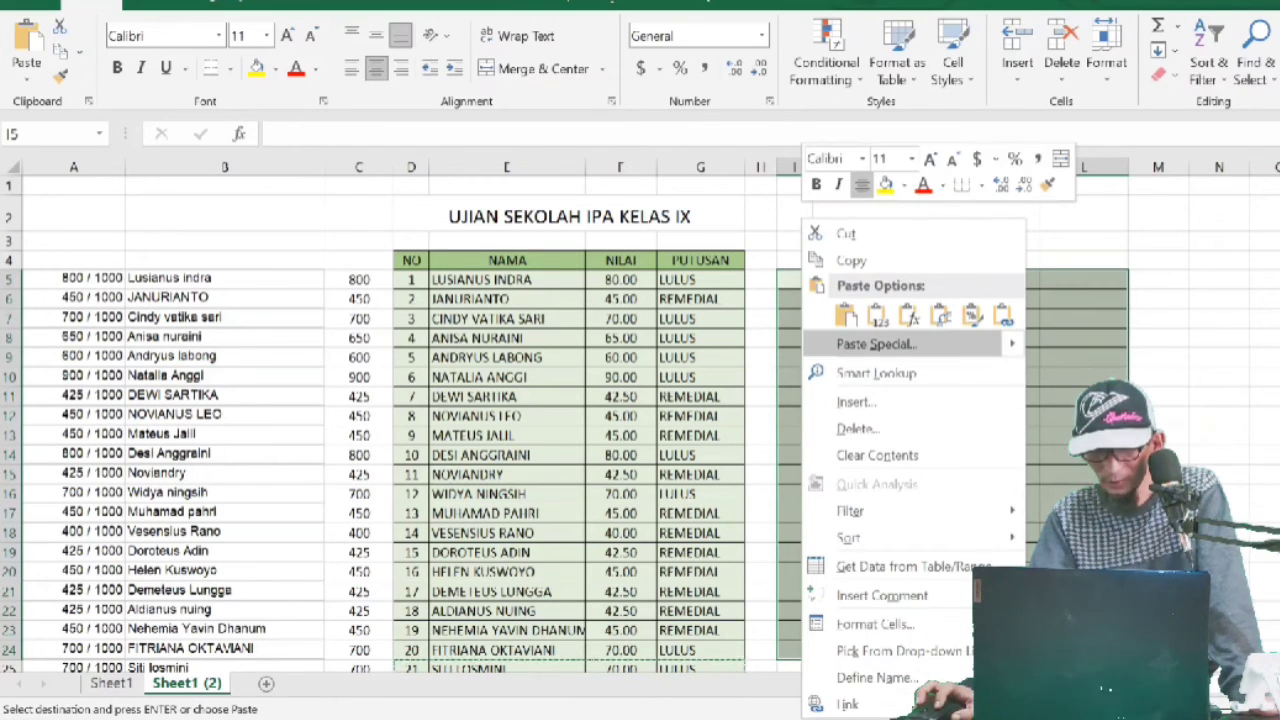
pyautogui.click(876, 343)
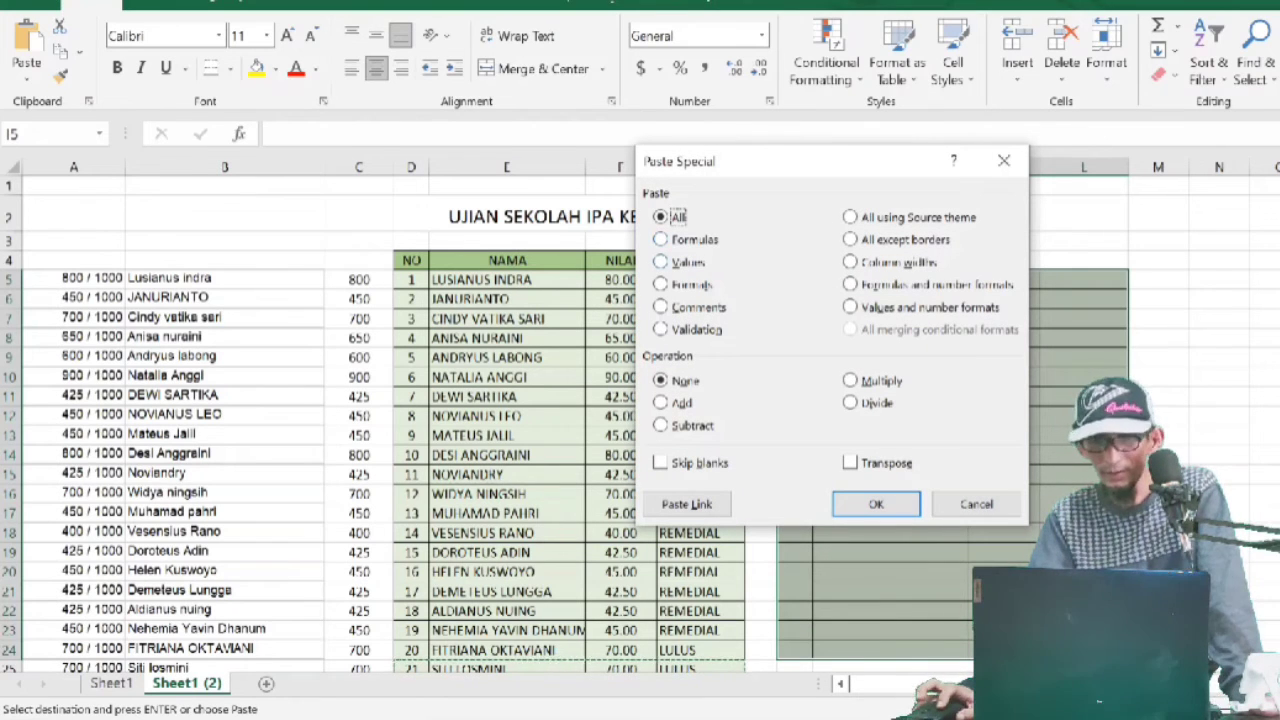
pyautogui.press('Return')
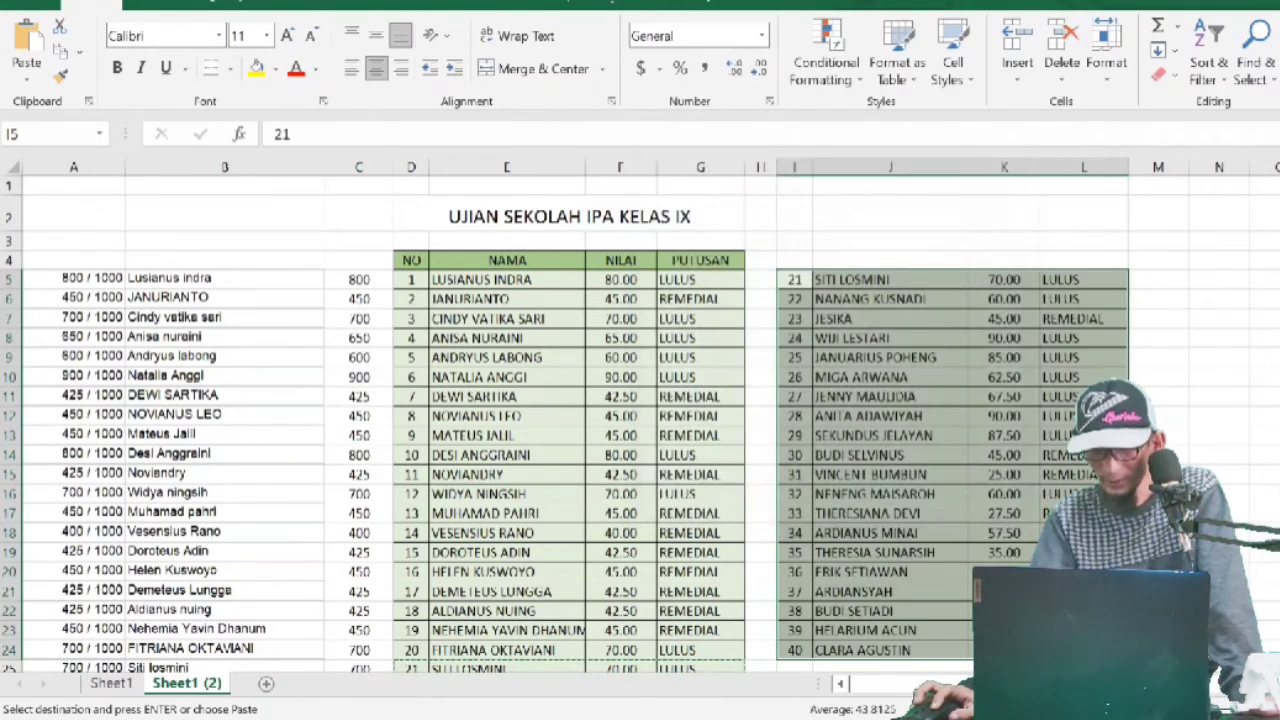
pyautogui.click(1219, 357)
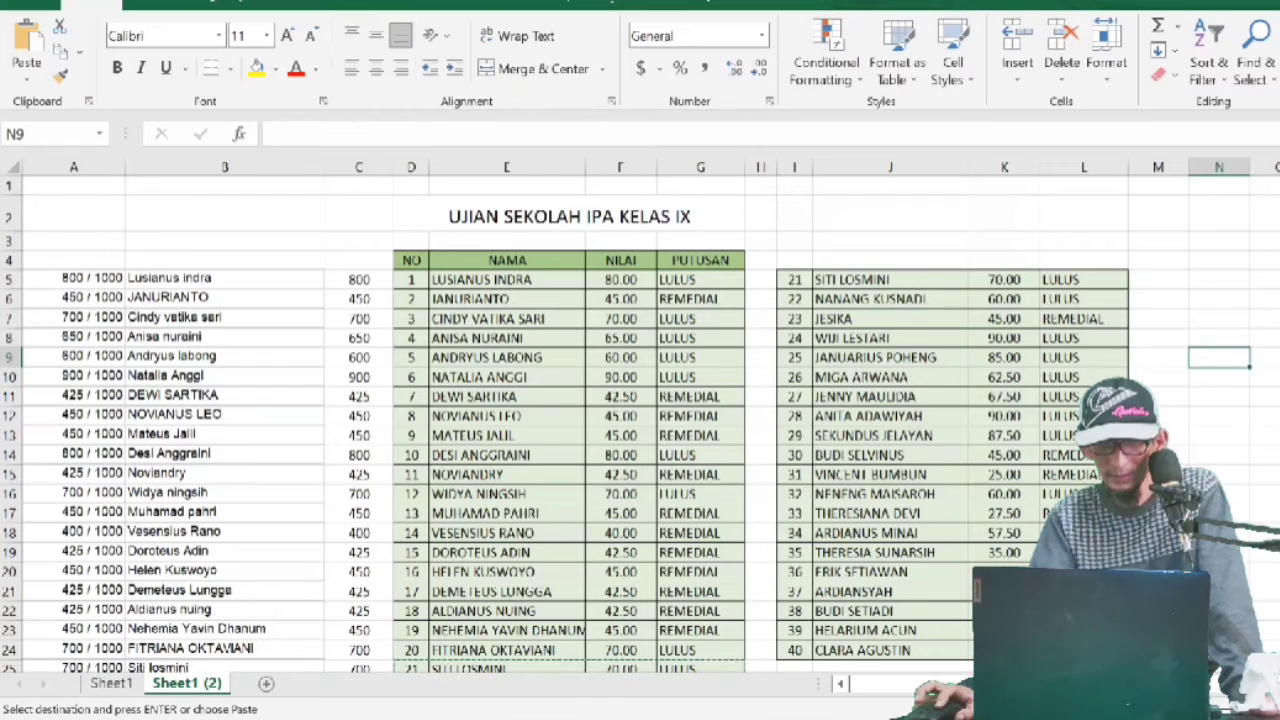
# Copy the NO/NAMA/NILAI/PUTUSAN header from D4:G4 to I4.
pyautogui.moveTo(411, 260); pyautogui.dragTo(700, 260)
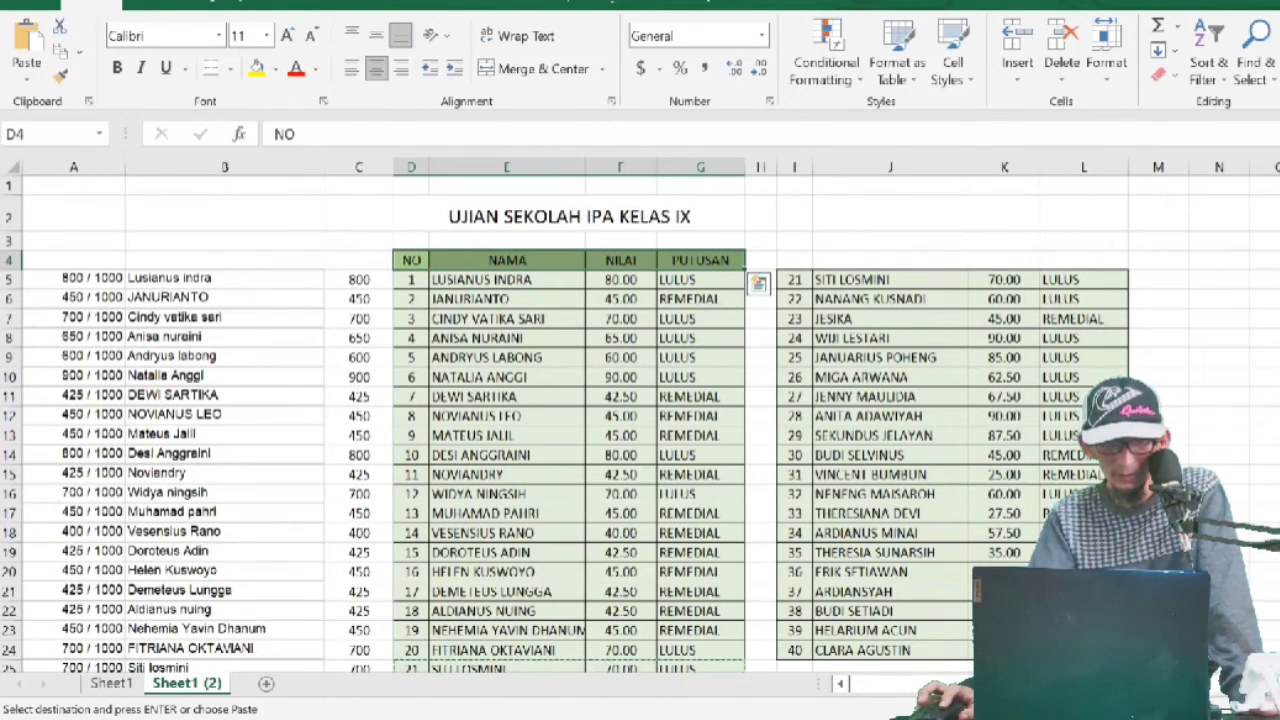
pyautogui.rightClick(737, 260)
pyautogui.click(780, 231)
pyautogui.click(794, 260)
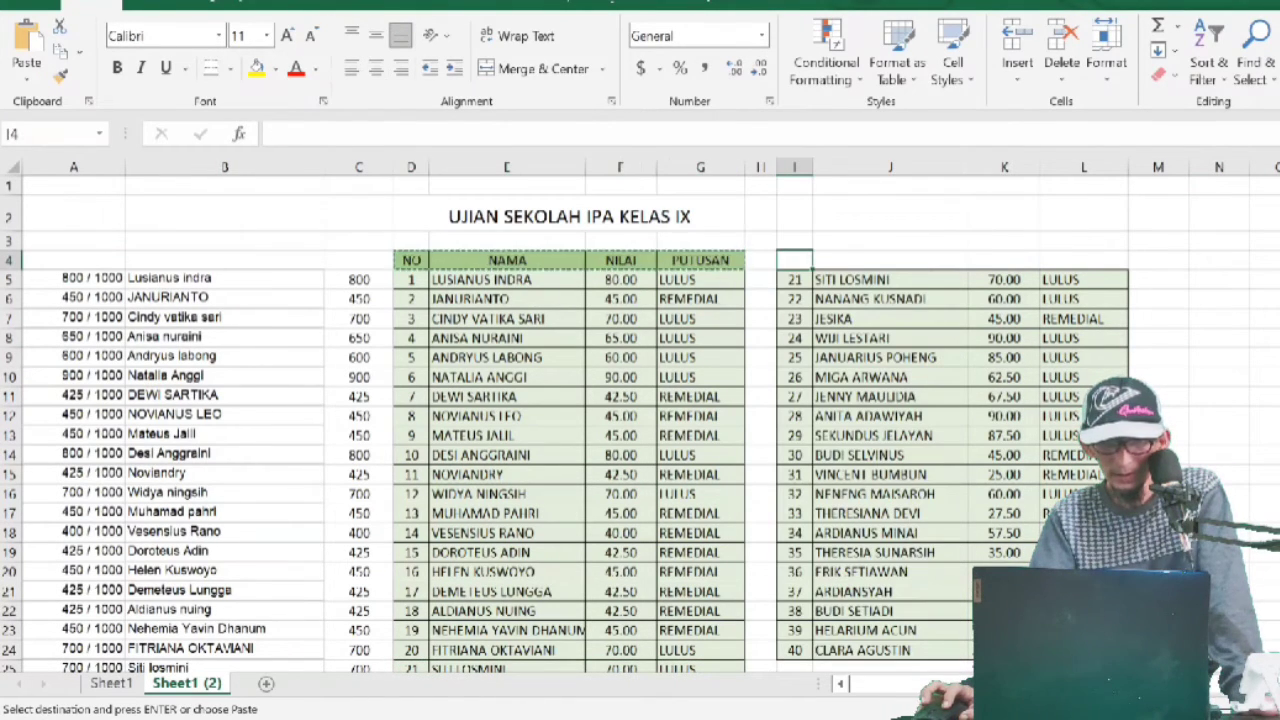
pyautogui.click(27, 48)
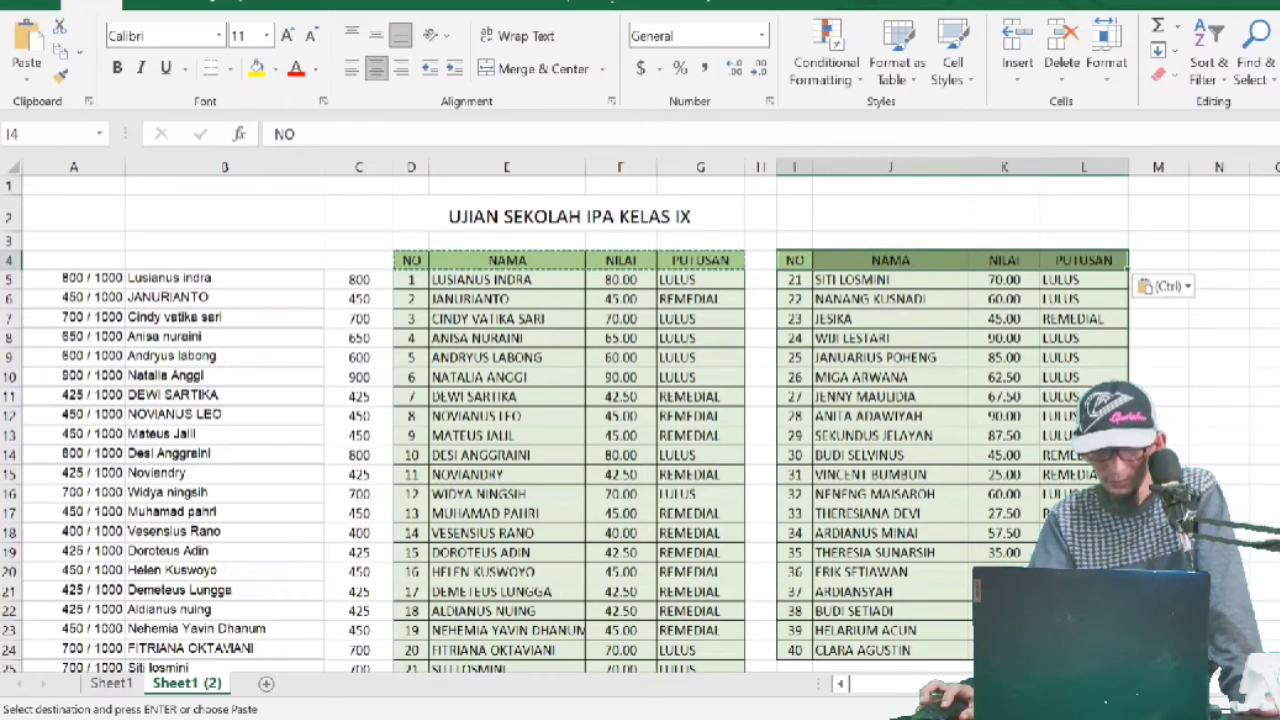
pyautogui.click(890, 396)
# Merge and centre the title across D2:L2 and set its font size to 20.
pyautogui.moveTo(430, 216)
pyautogui.mouseDown()
pyautogui.moveTo(1165, 216)
pyautogui.moveTo(1110, 216)
pyautogui.mouseUp()
pyautogui.click(527, 68)
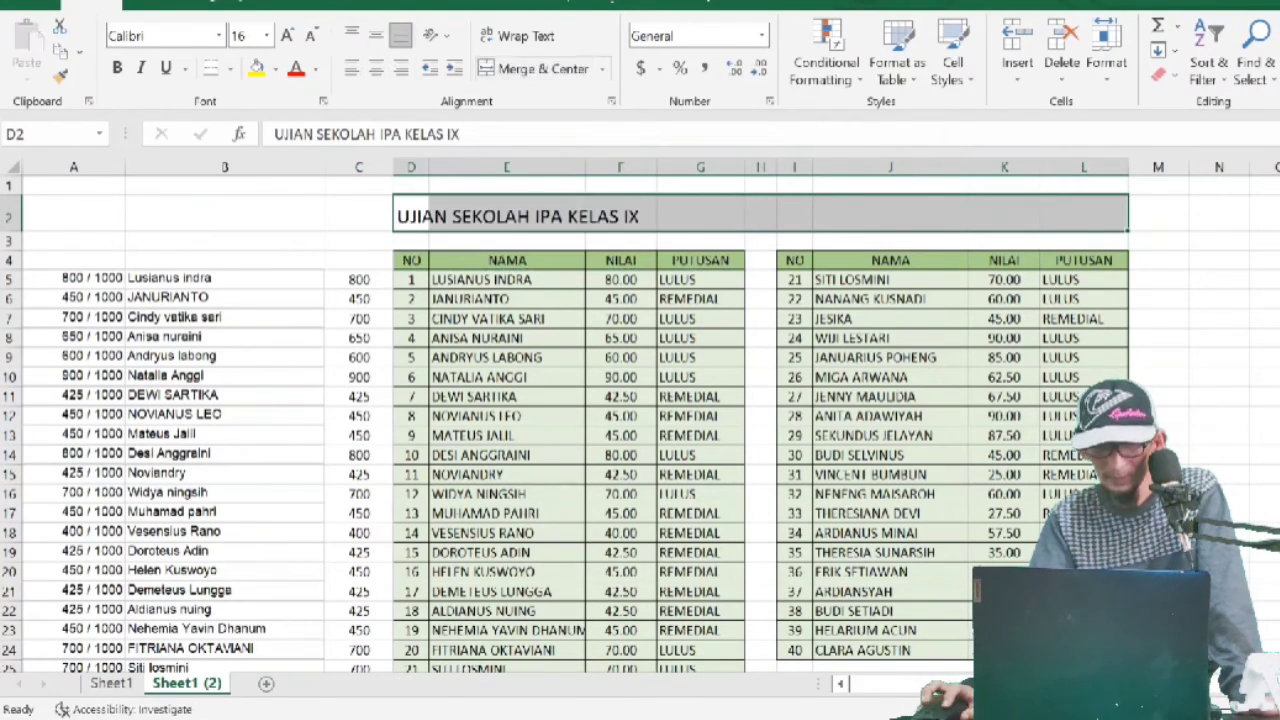
pyautogui.click(540, 68)
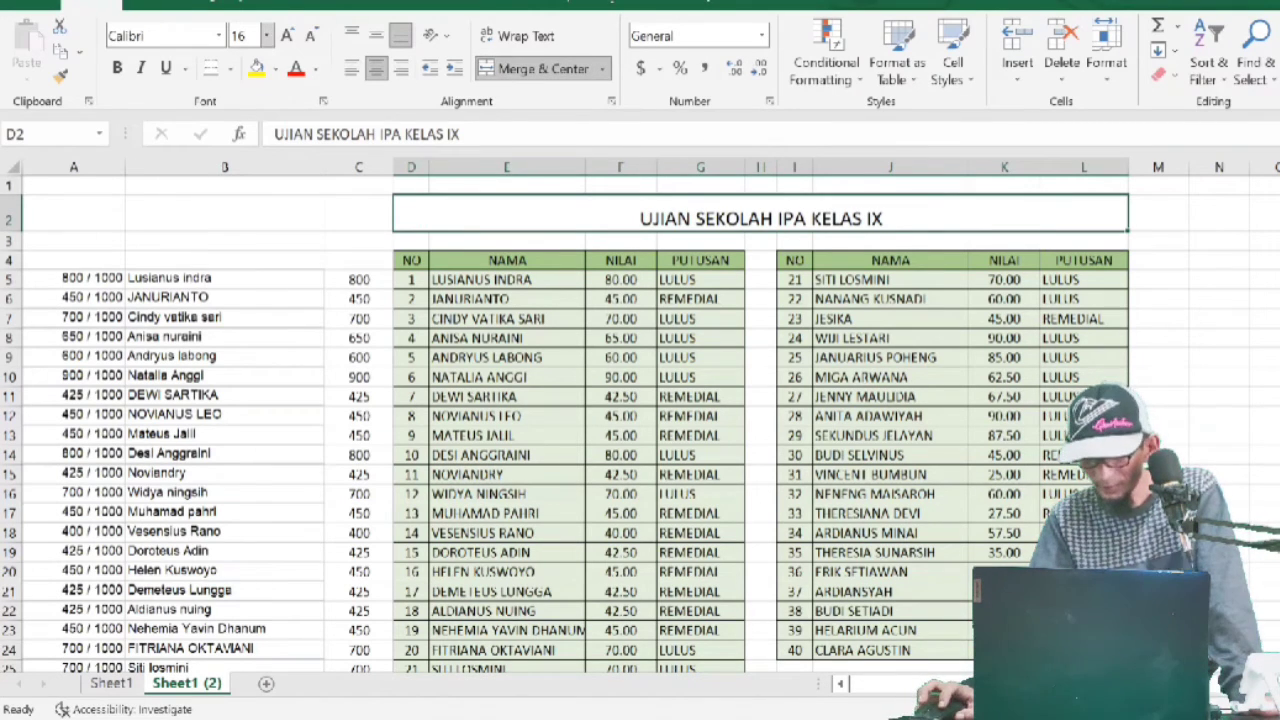
pyautogui.click(266, 36)
pyautogui.click(240, 239)
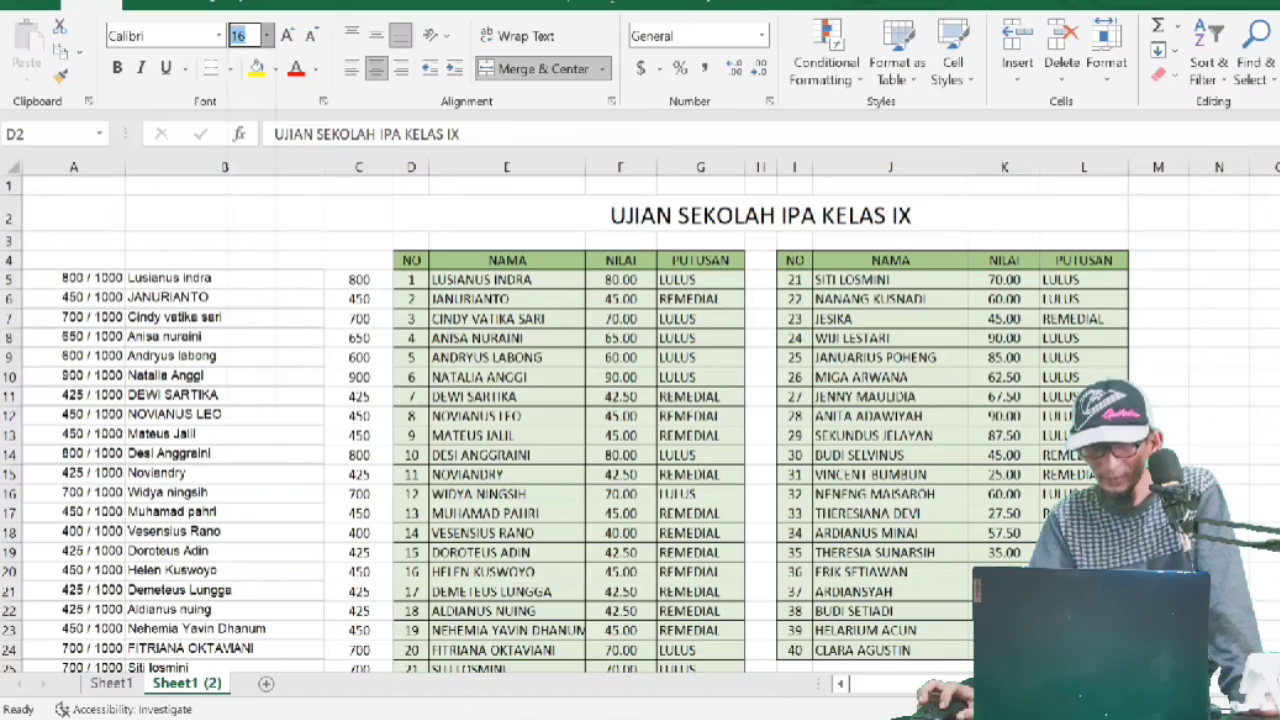
pyautogui.click(1262, 357)
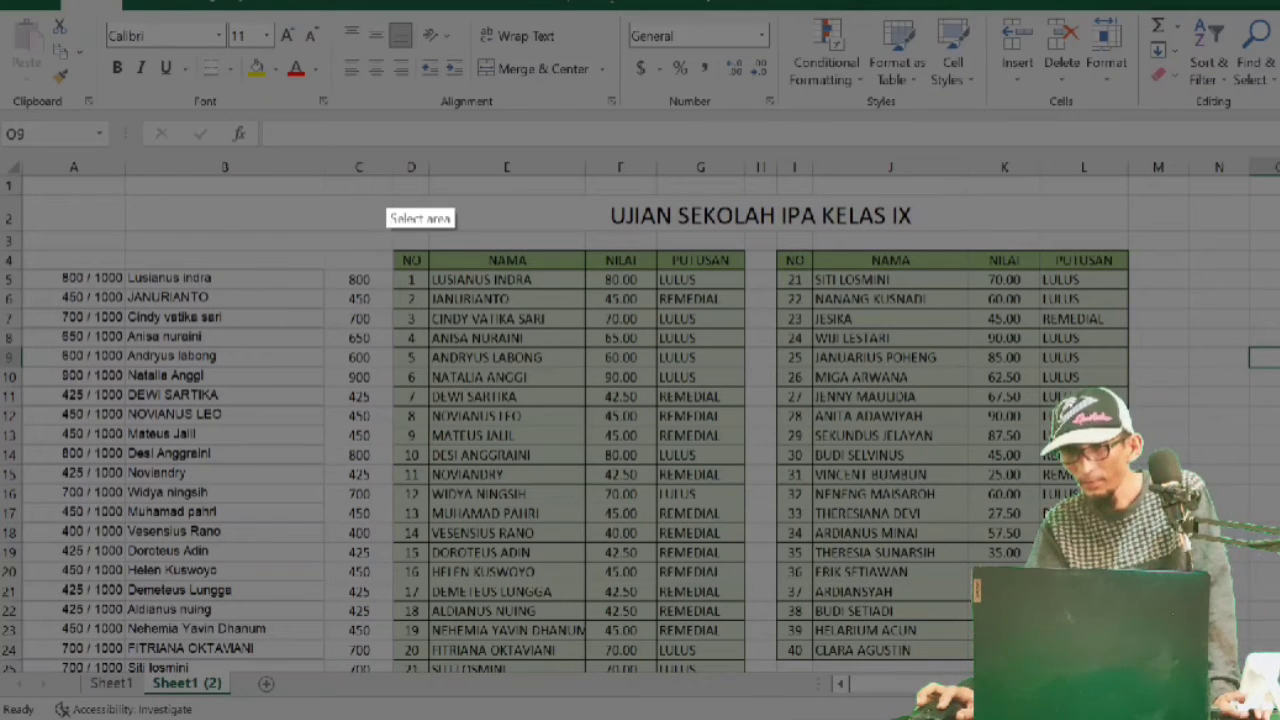
# Snip the region D1:M20 covering the title and both table blocks.
pyautogui.moveTo(386, 185)
pyautogui.mouseDown()
pyautogui.moveTo(1154, 646)
pyautogui.moveTo(1143, 660)
pyautogui.mouseUp()
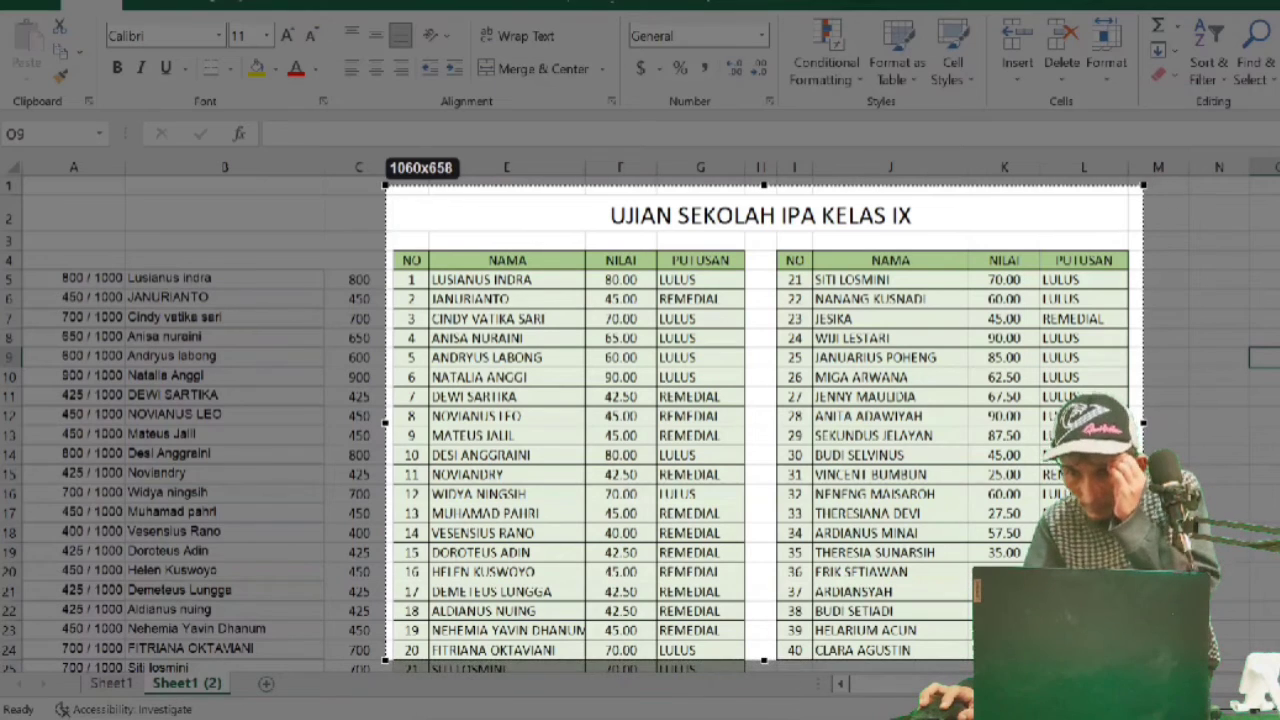
pyautogui.moveTo(1143, 660); pyautogui.dragTo(1143, 666)
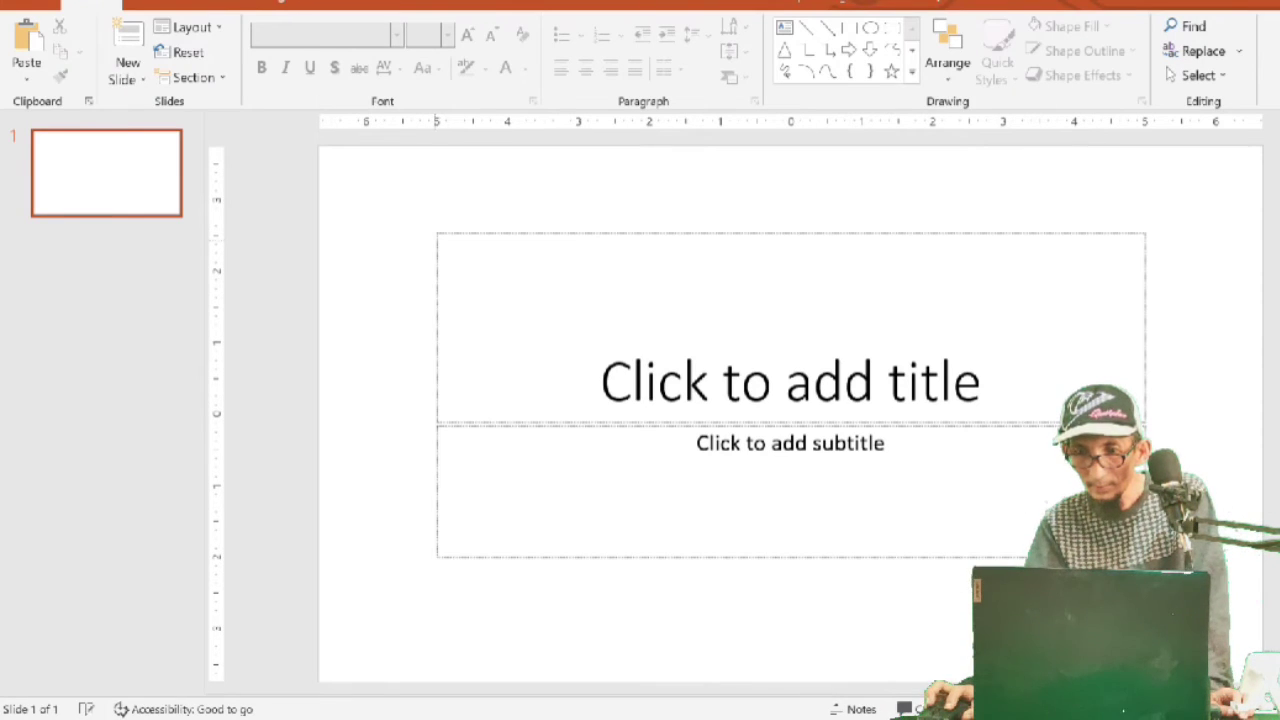
# Paste the results table image onto slide 1 and deselect it.
pyautogui.hotkey('ctrl', 'v')
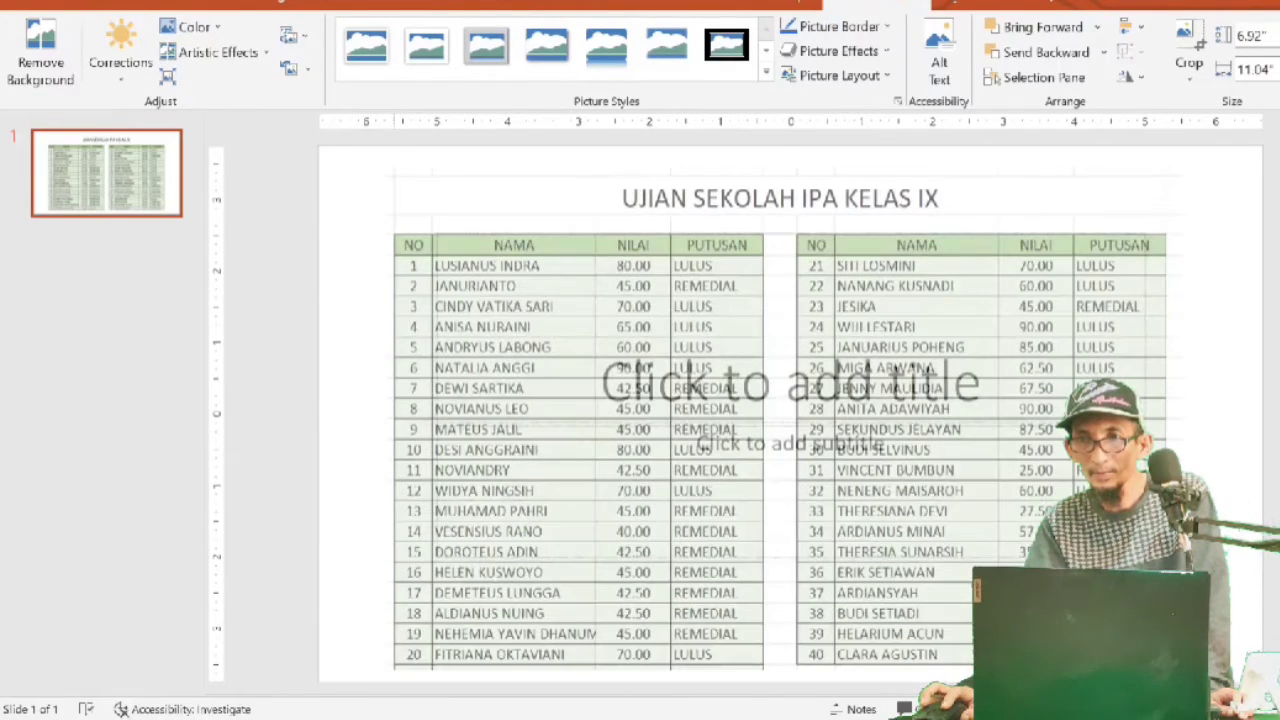
pyautogui.press('Escape')
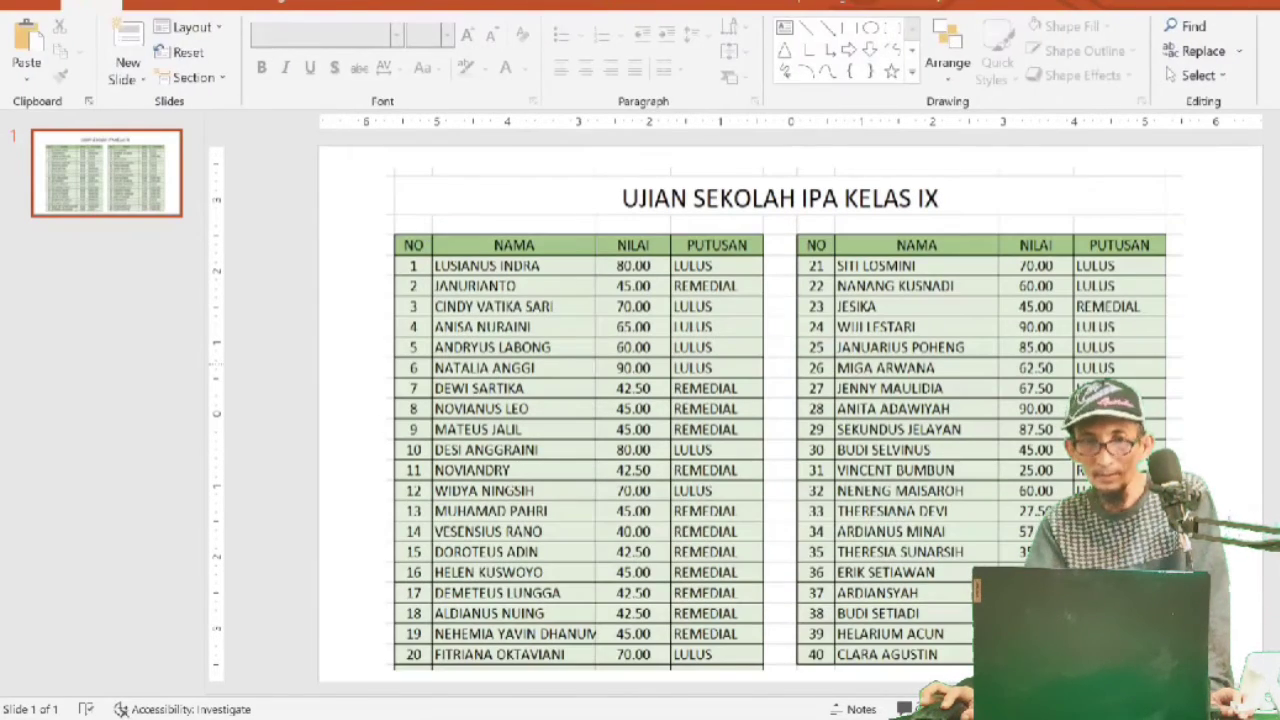